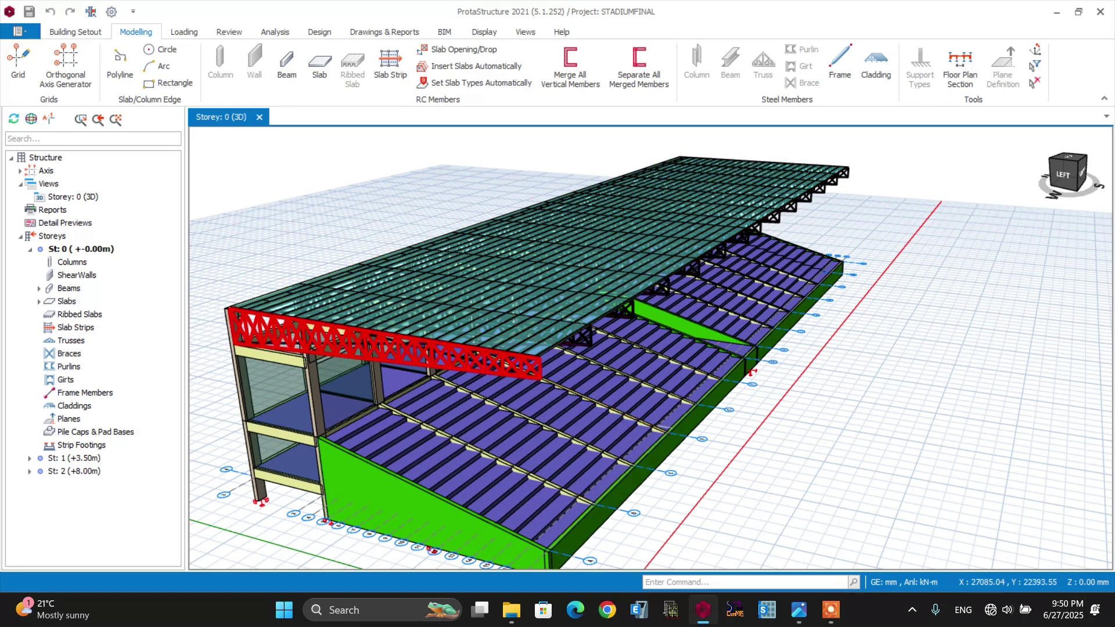
# Examine the finished stadium model's roof trusses, purlins and seating structure up close.
pyautogui.scroll(10, 580, 349)
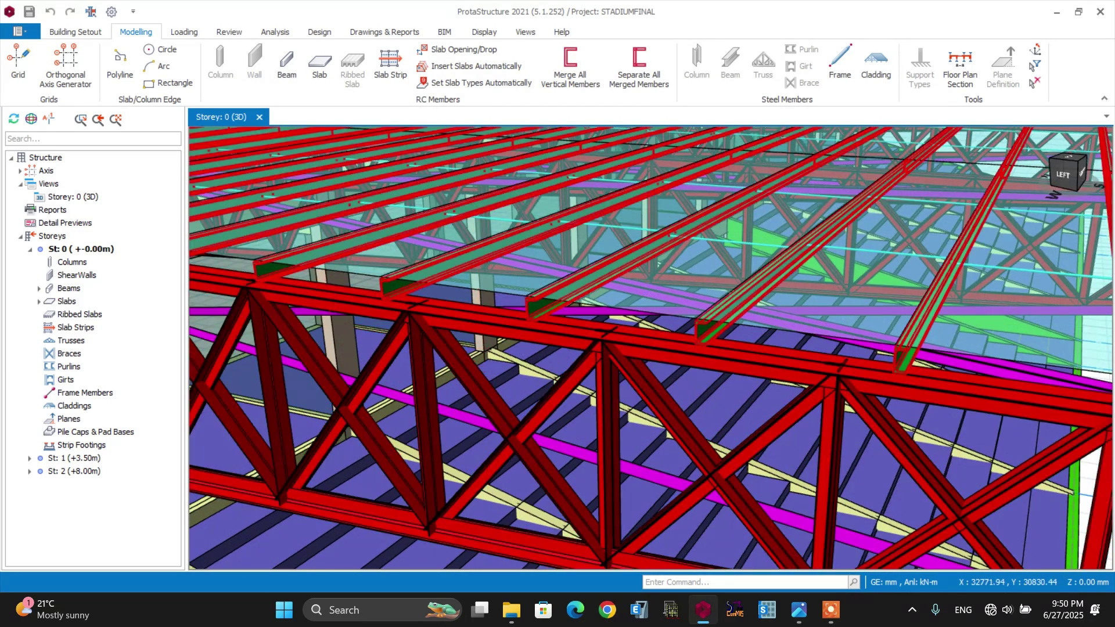
pyautogui.scroll(-2, 482, 262)
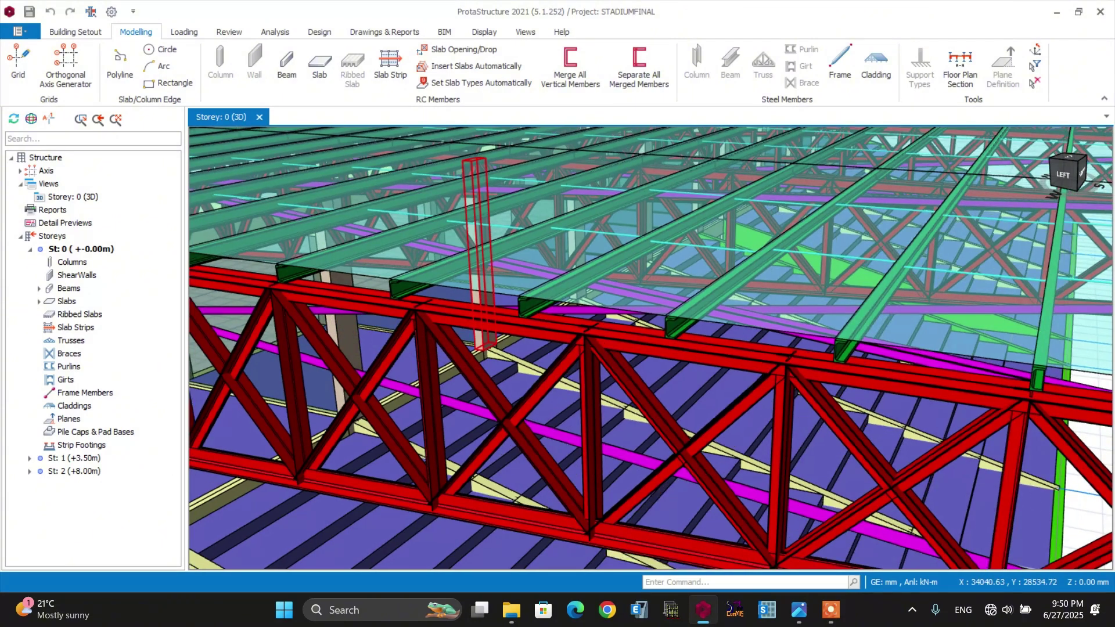
pyautogui.scroll(-6, 482, 261)
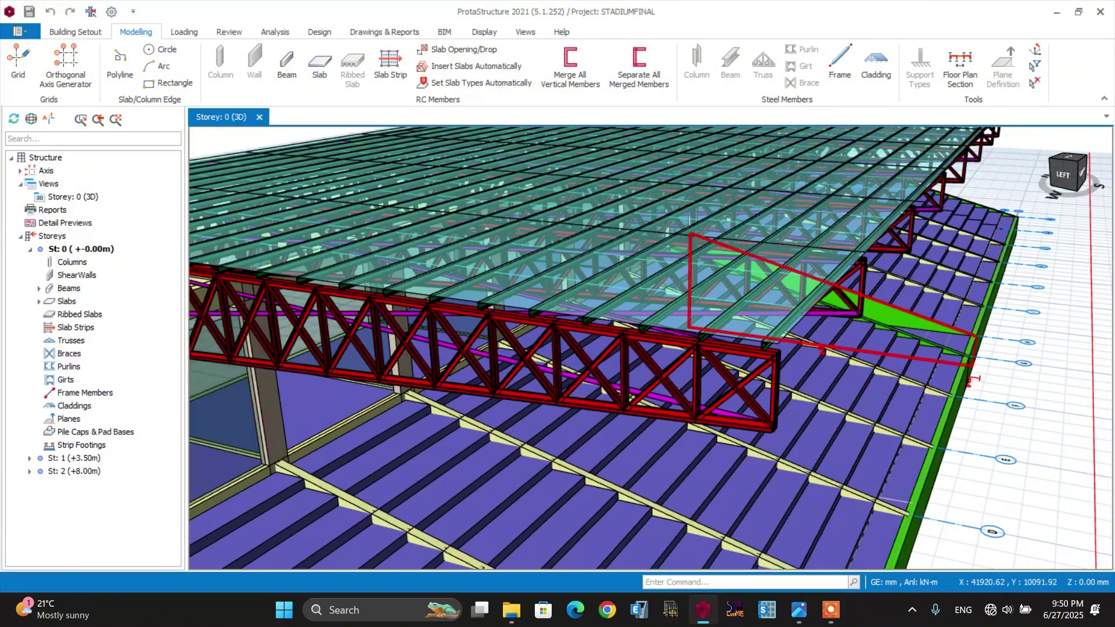
pyautogui.scroll(-5, 651, 349)
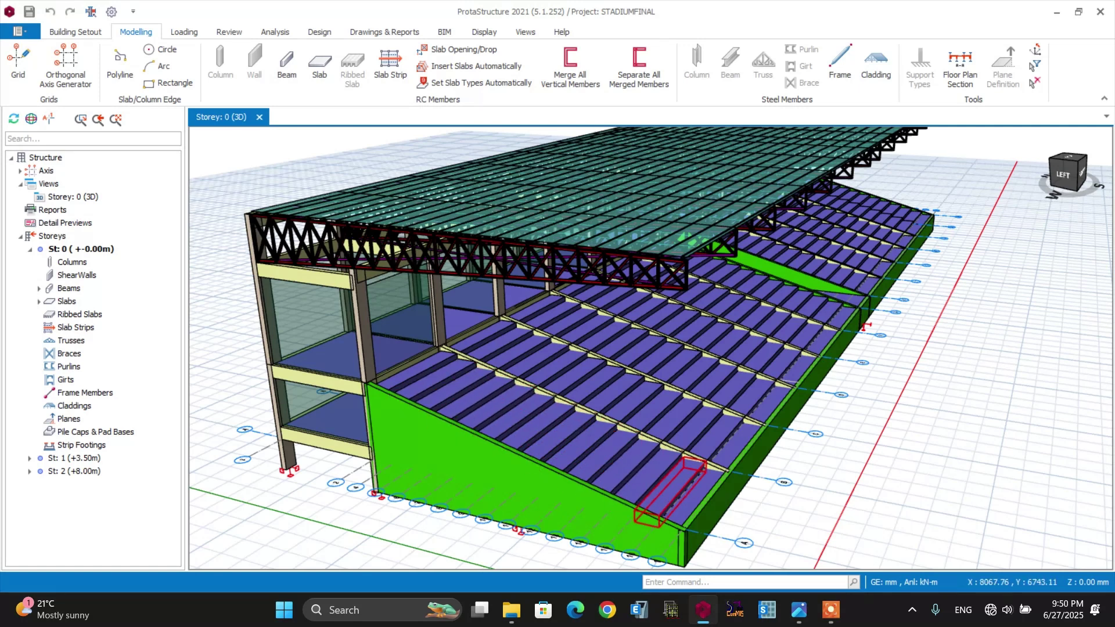
pyautogui.scroll(-3, 667, 490)
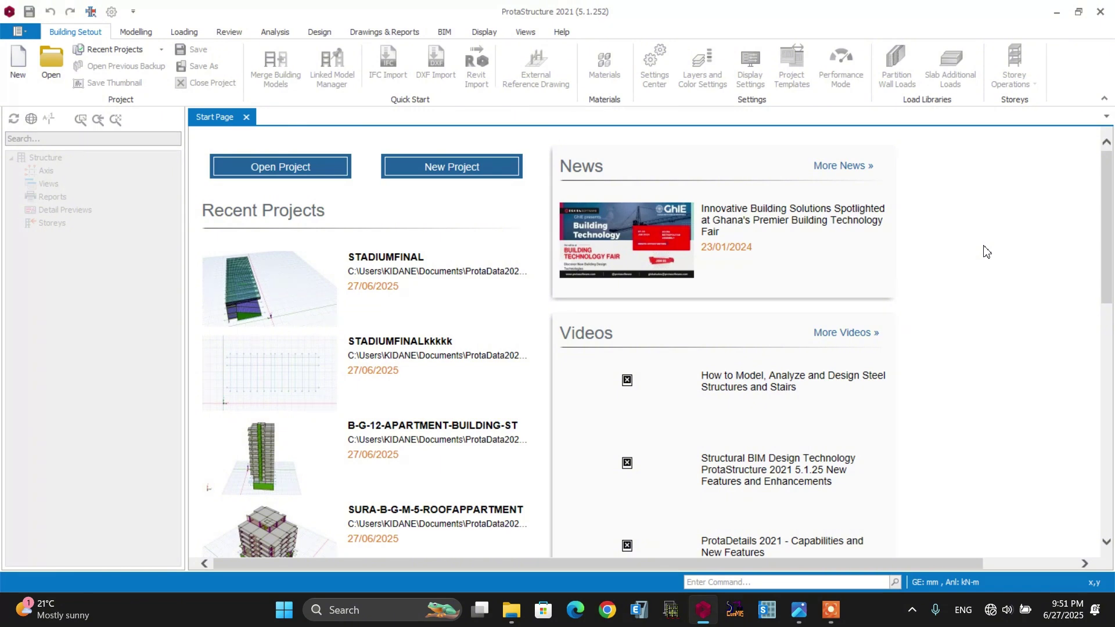
# Create a new project with the code STDA1 based on the UK (Eurocode) template.
pyautogui.click(446, 169)
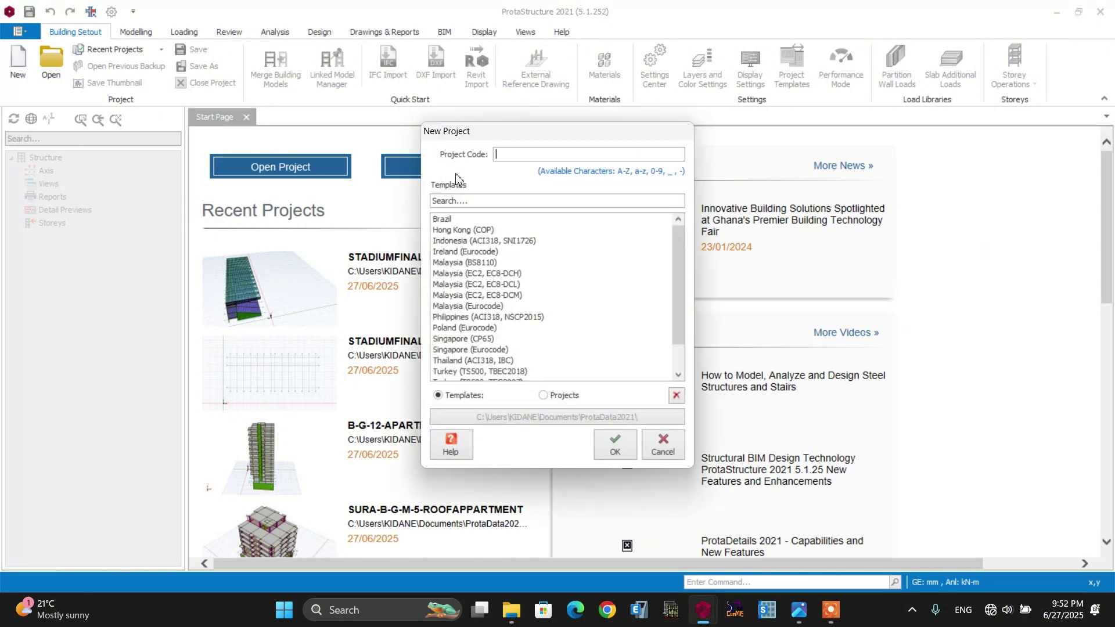
pyautogui.scroll(-1, 580, 310)
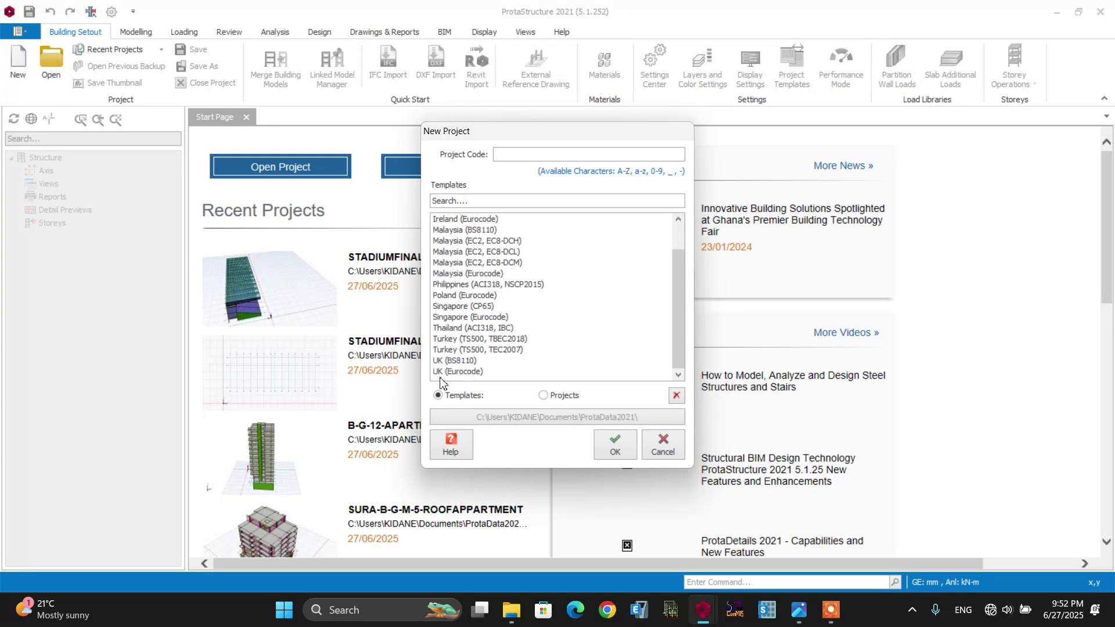
pyautogui.click(461, 372)
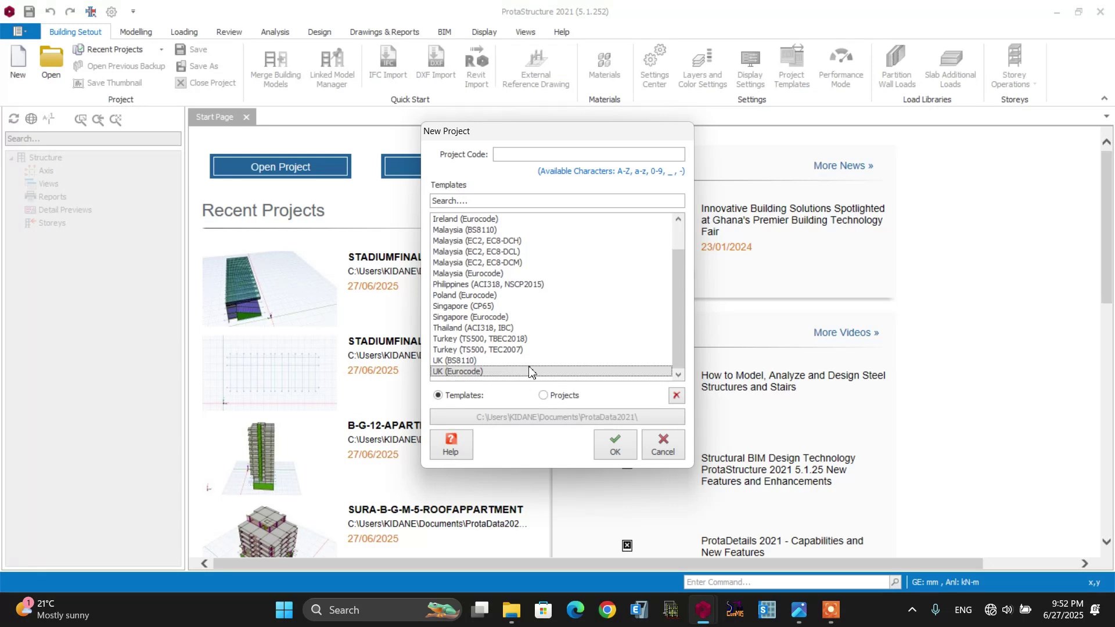
pyautogui.click(509, 154)
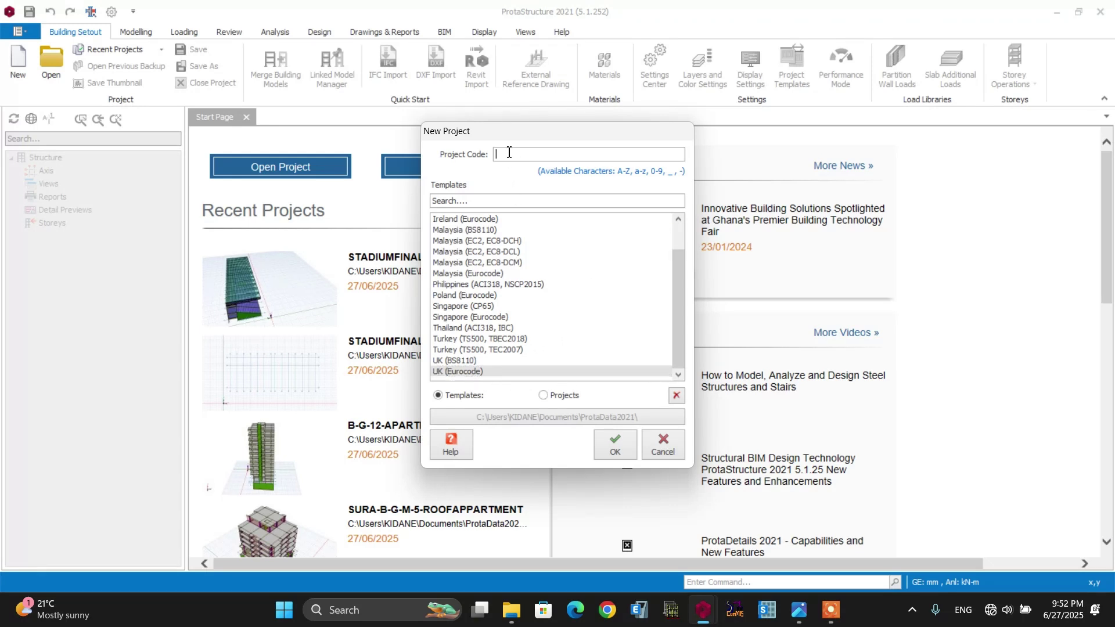
pyautogui.write('STDA1')
pyautogui.click(614, 447)
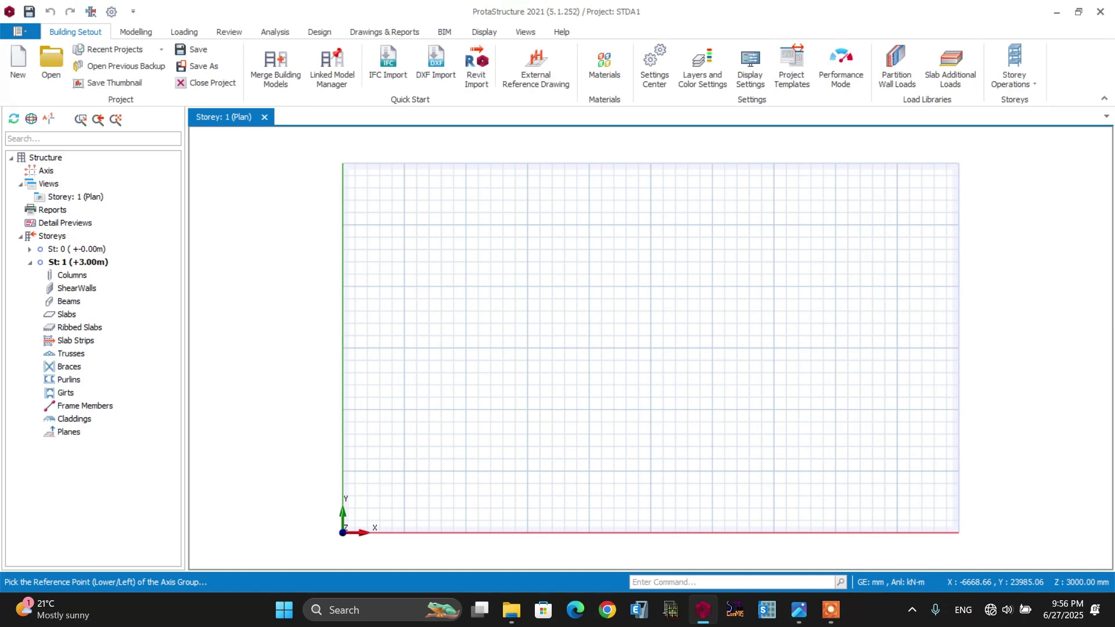
# Start an orthogonal axis grid at reference point x 5000, y 10000 mm and set the Dir-1 axis spacings to 14000,5000.
pyautogui.click(137, 33)
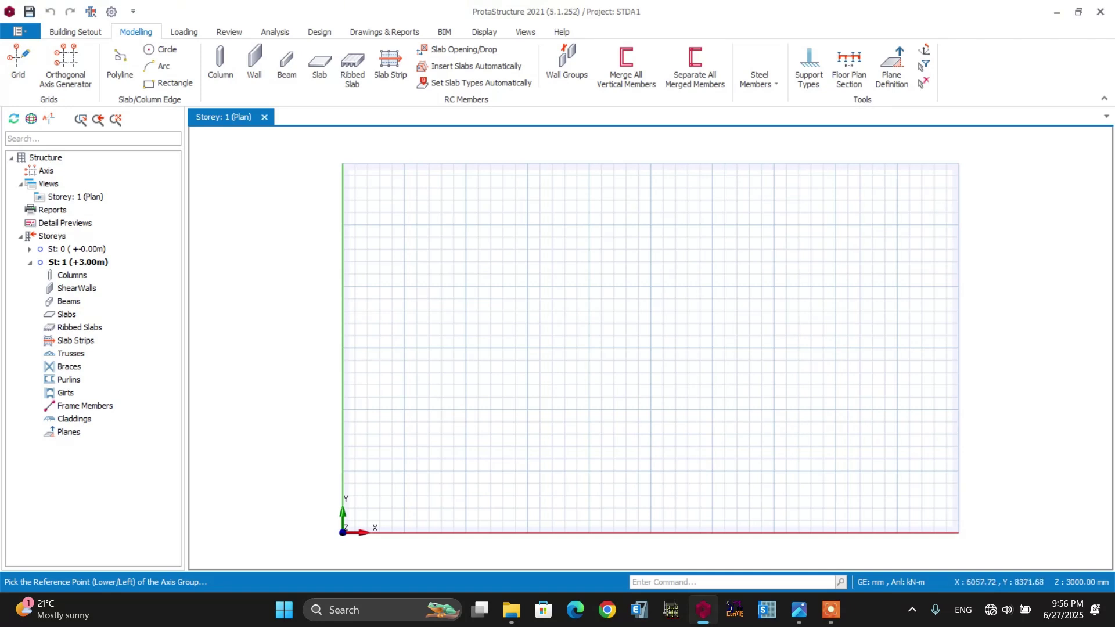
pyautogui.click(404, 411)
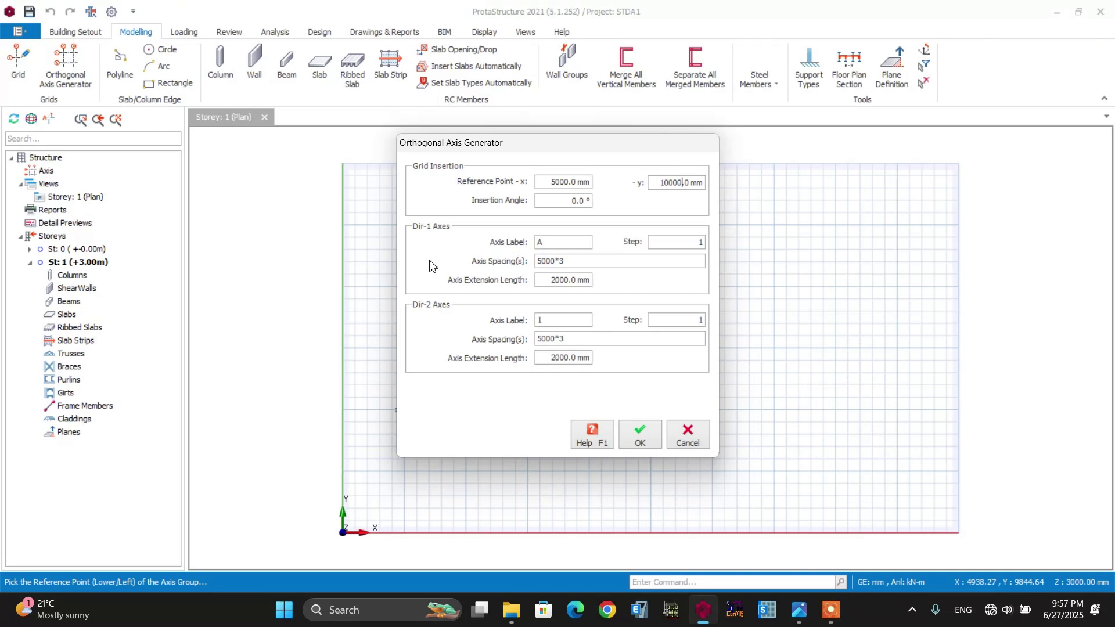
pyautogui.click(799, 609)
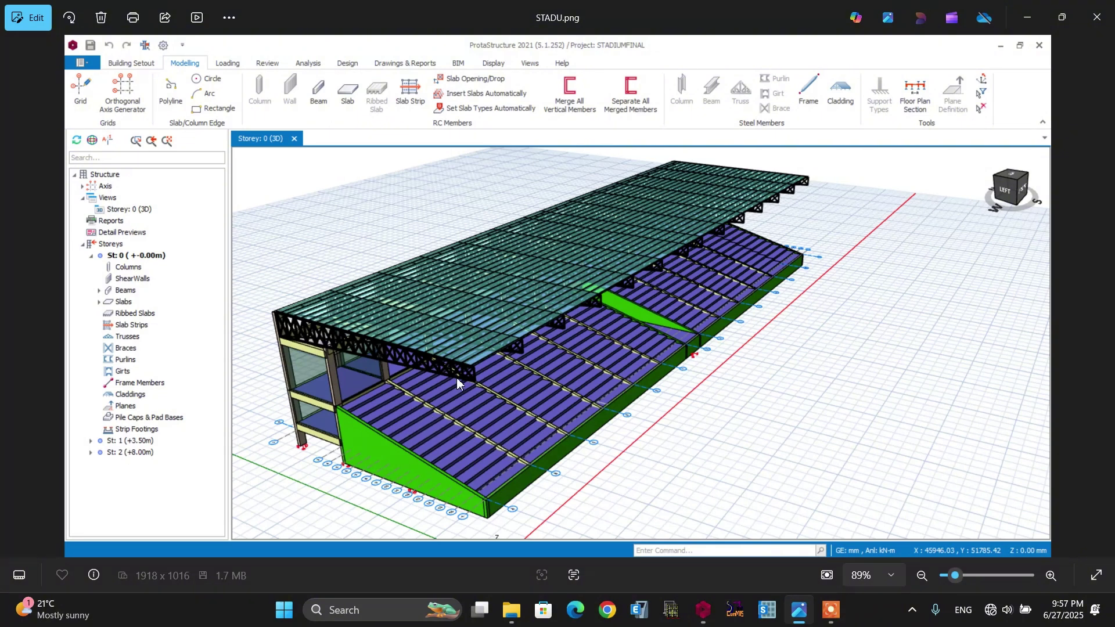
pyautogui.hotkey('alt', 'Tab')
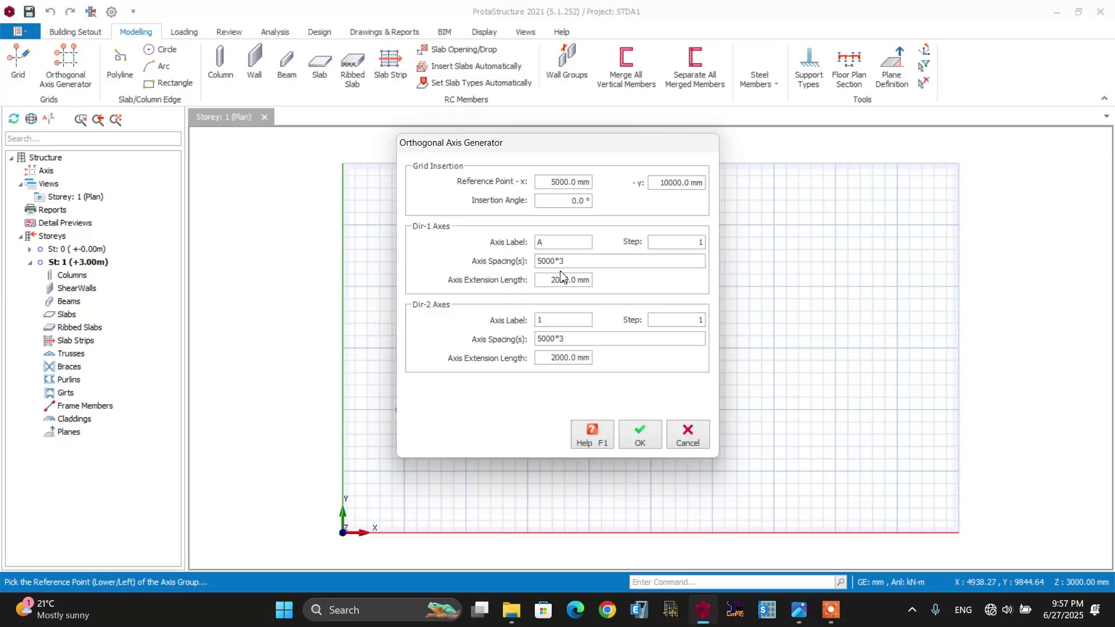
pyautogui.moveTo(556, 262); pyautogui.dragTo(535, 272)
pyautogui.write('14000')
pyautogui.click(574, 263)
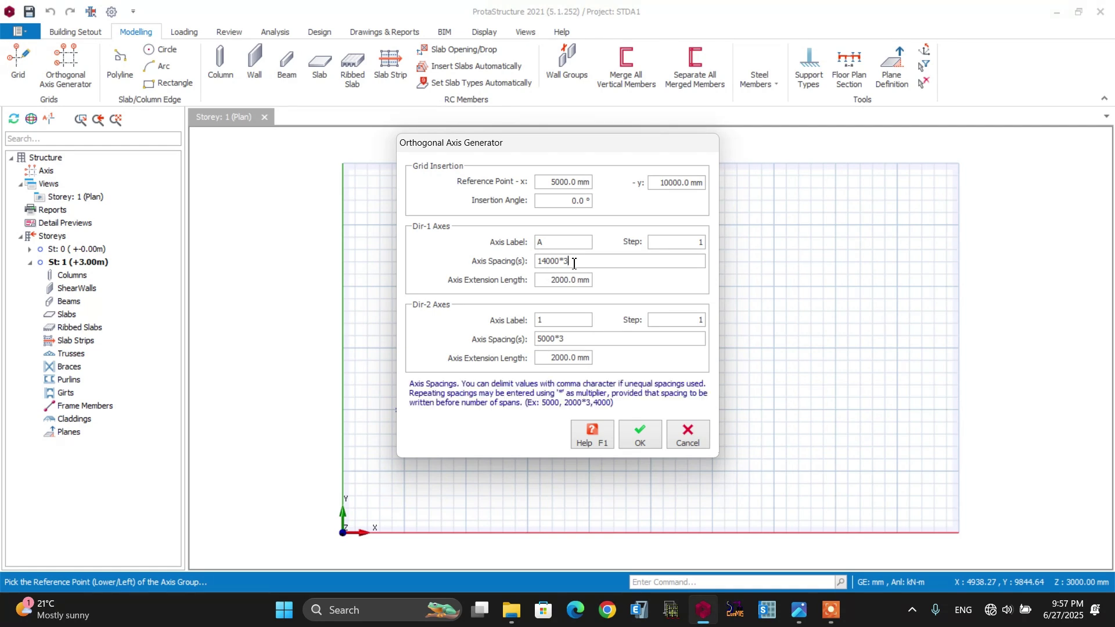
pyautogui.press('BackSpace')
pyautogui.press('BackSpace')
pyautogui.write(',5000')
# Consult the reference image STADU.png, set the Dir-2 axis spacings to 5000*6,3000,5000*6 and generate the grid.
pyautogui.click(798, 609)
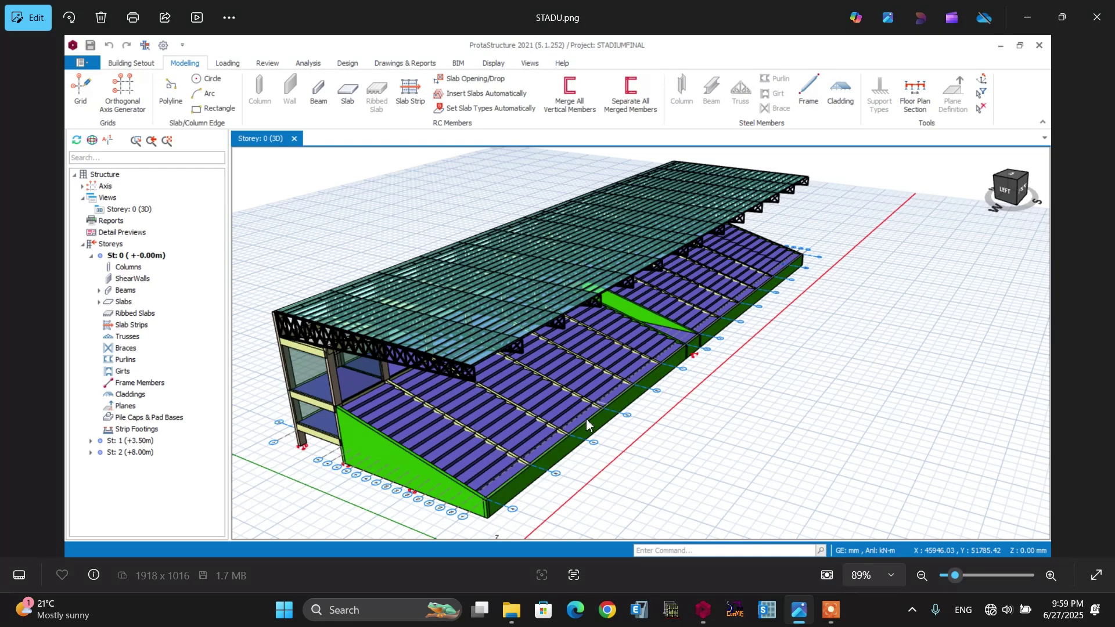
pyautogui.click(703, 611)
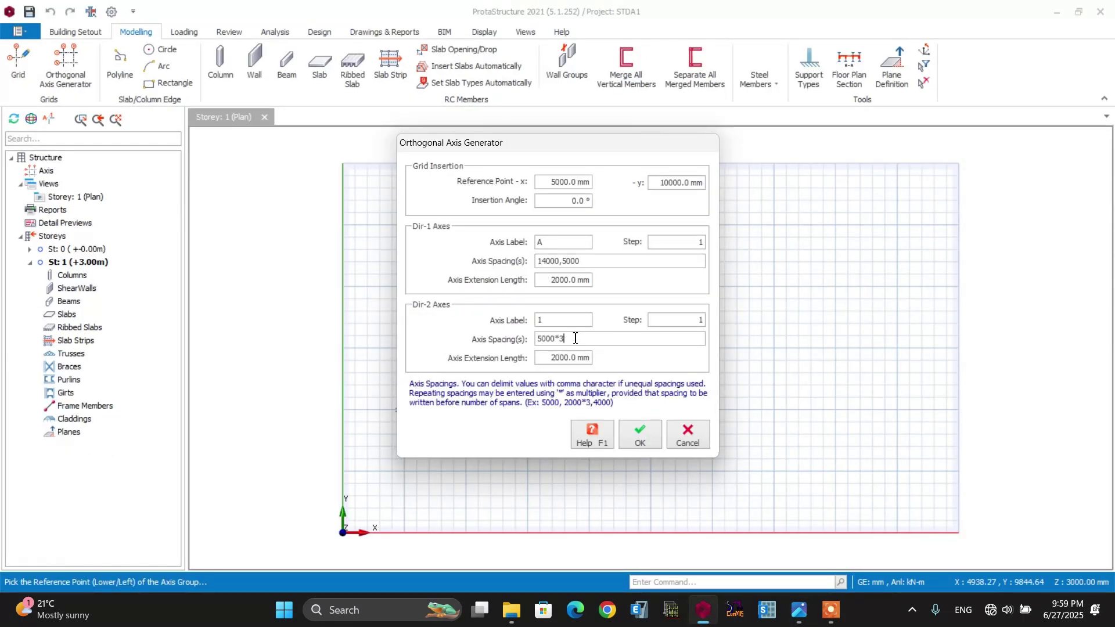
pyautogui.press('BackSpace')
pyautogui.write('6,3000')
pyautogui.click(799, 610)
pyautogui.scroll(1, 674, 321)
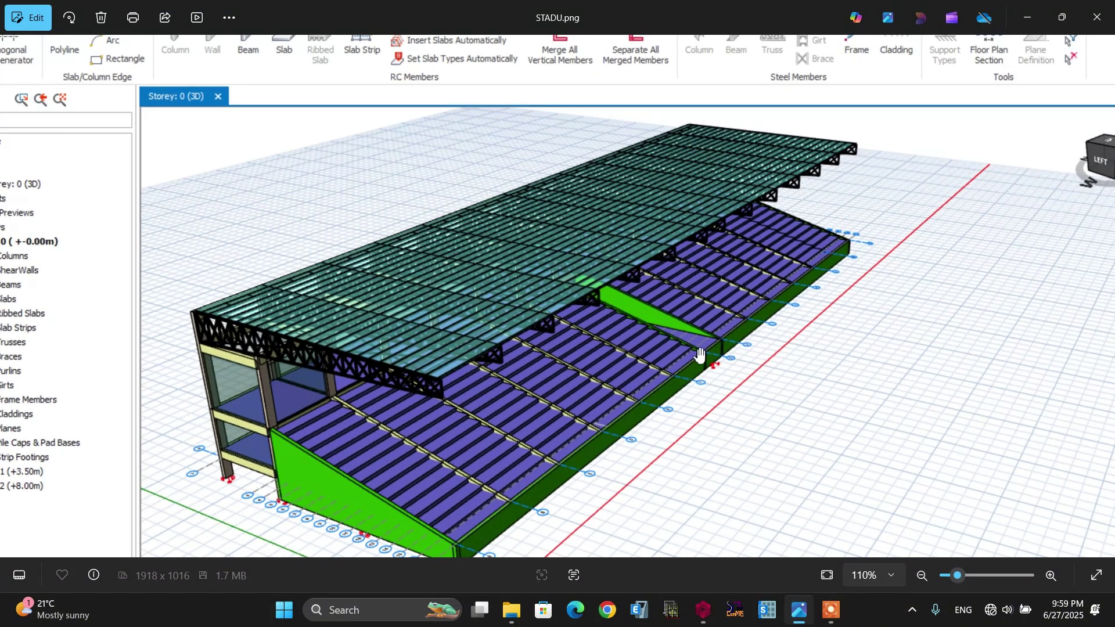
pyautogui.click(804, 614)
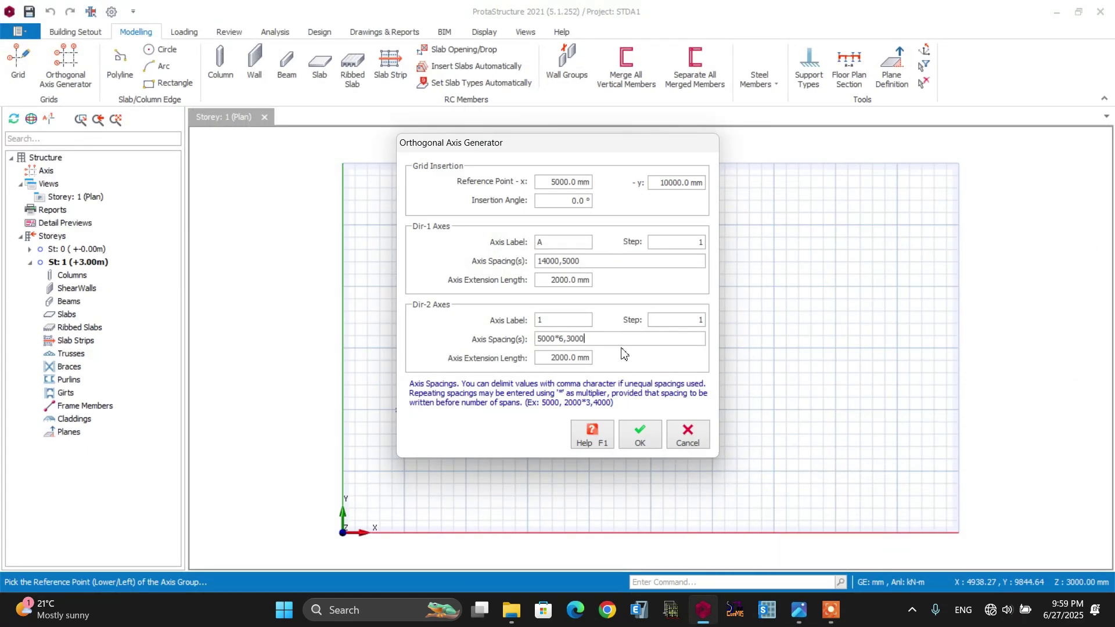
pyautogui.write(',5000*6')
pyautogui.click(639, 436)
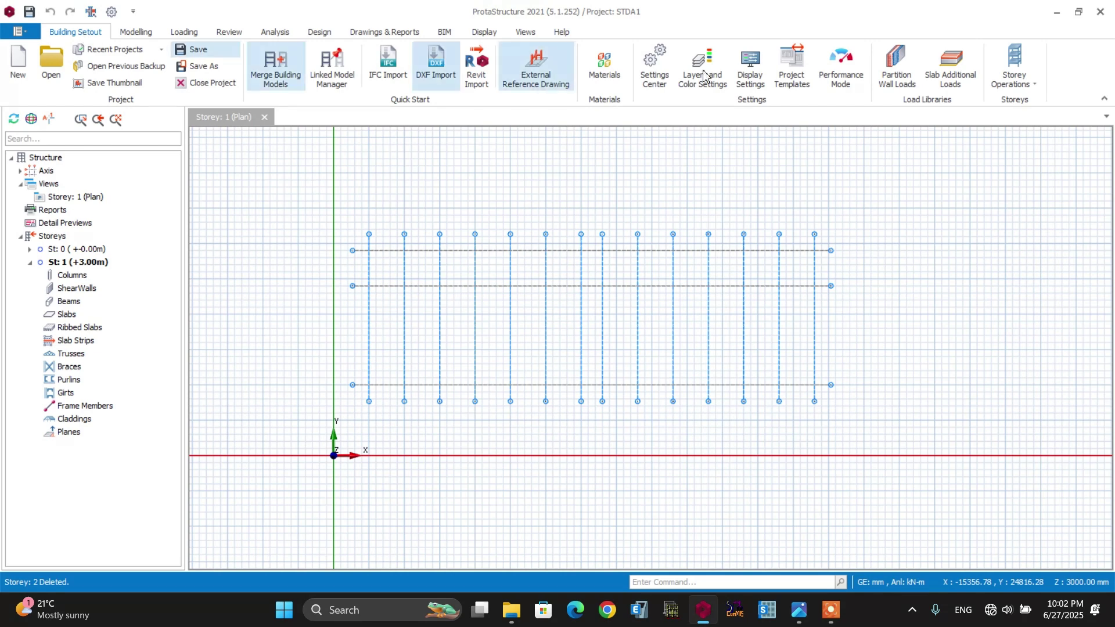
# Insert a storey at the top of the building by setting the total number of storeys to 2.
pyautogui.click(1035, 78)
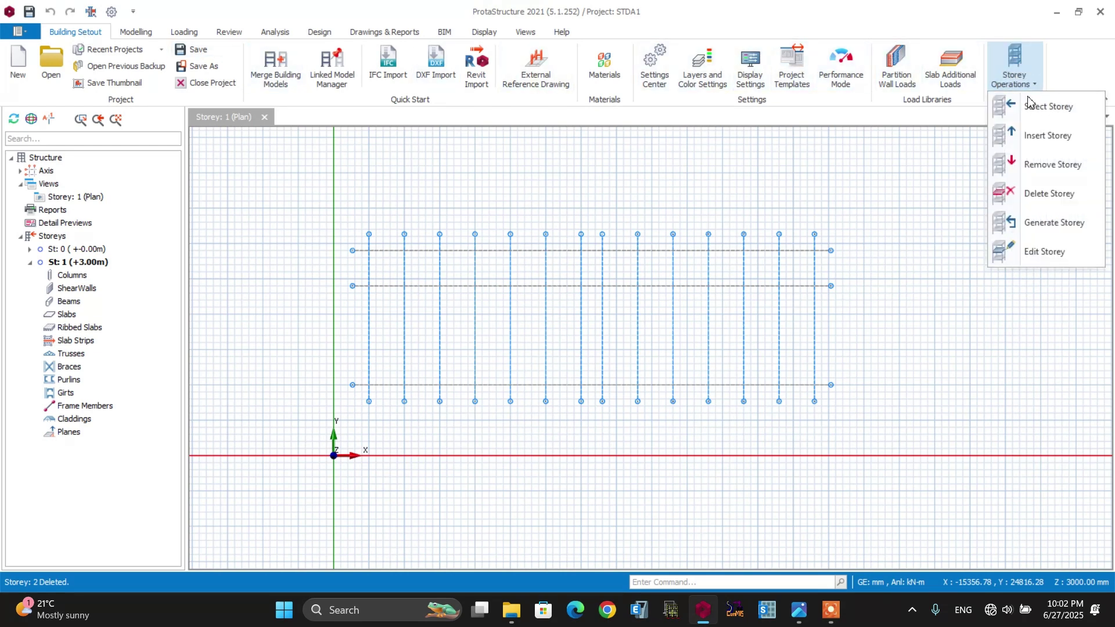
pyautogui.click(1048, 137)
pyautogui.doubleClick(720, 247)
pyautogui.write('2')
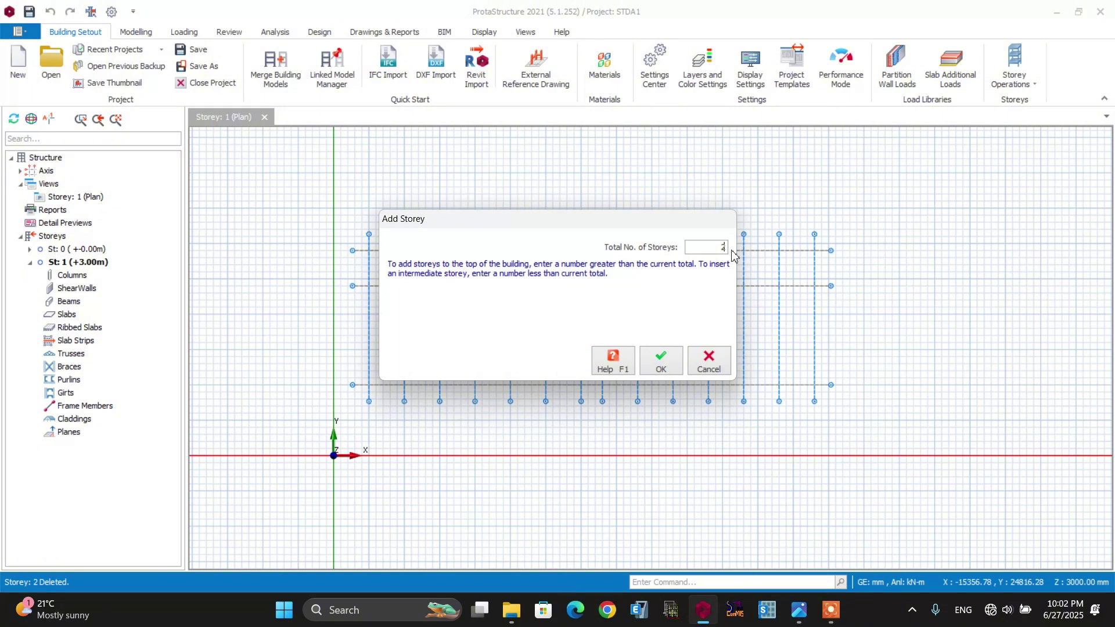
pyautogui.click(661, 361)
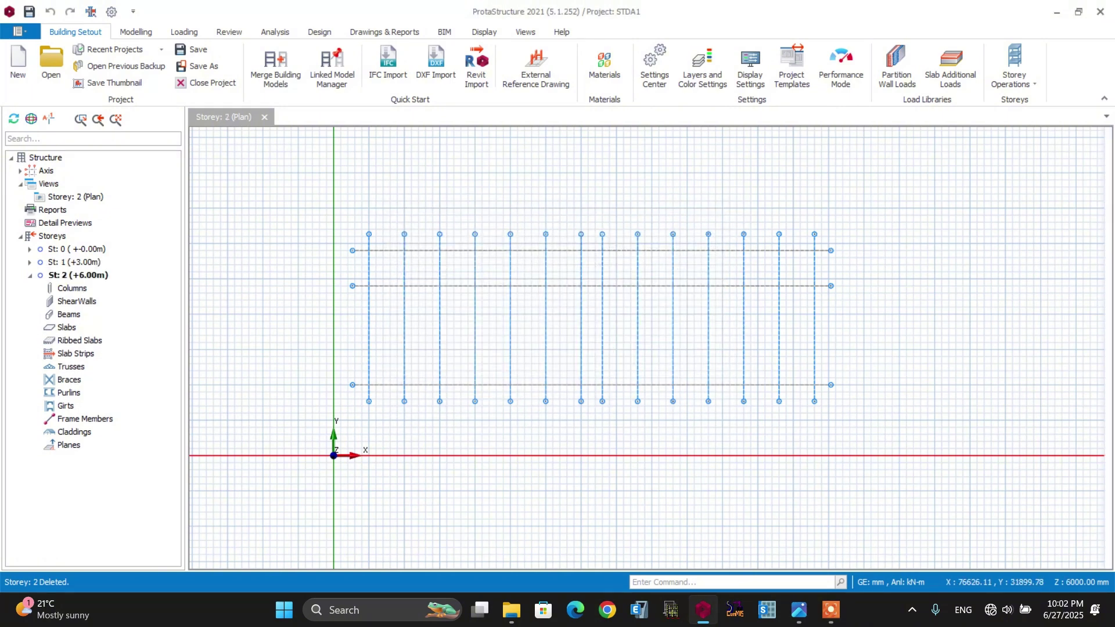
# Edit the storey heights to 3500 mm for storey 1 and 4500 mm for storey 2.
pyautogui.click(1036, 87)
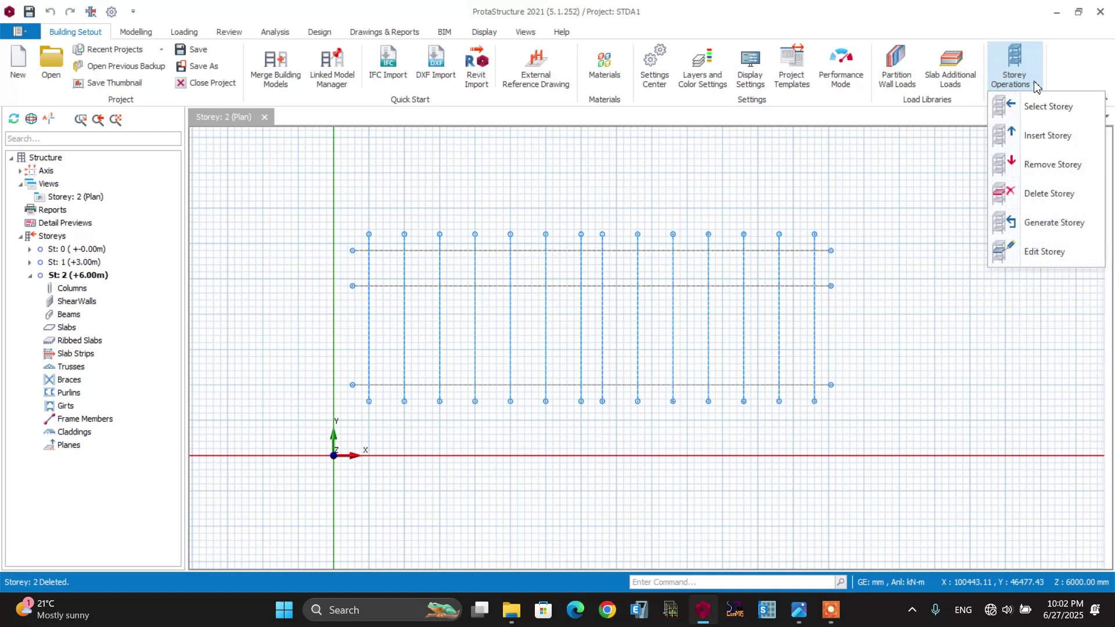
pyautogui.click(1045, 252)
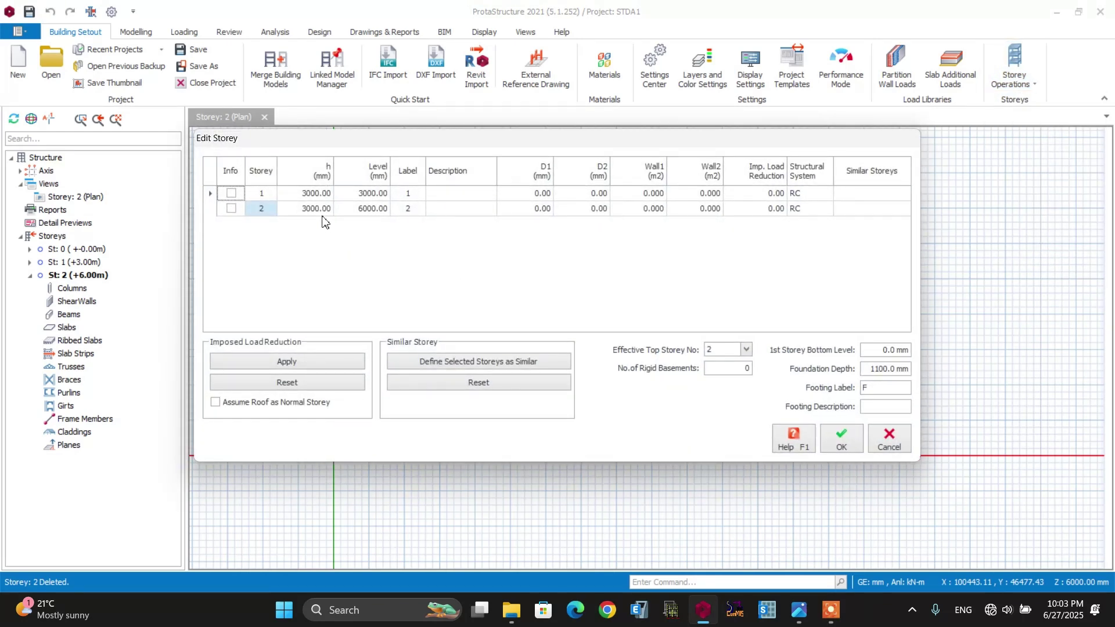
pyautogui.click(315, 194)
pyautogui.click(314, 196)
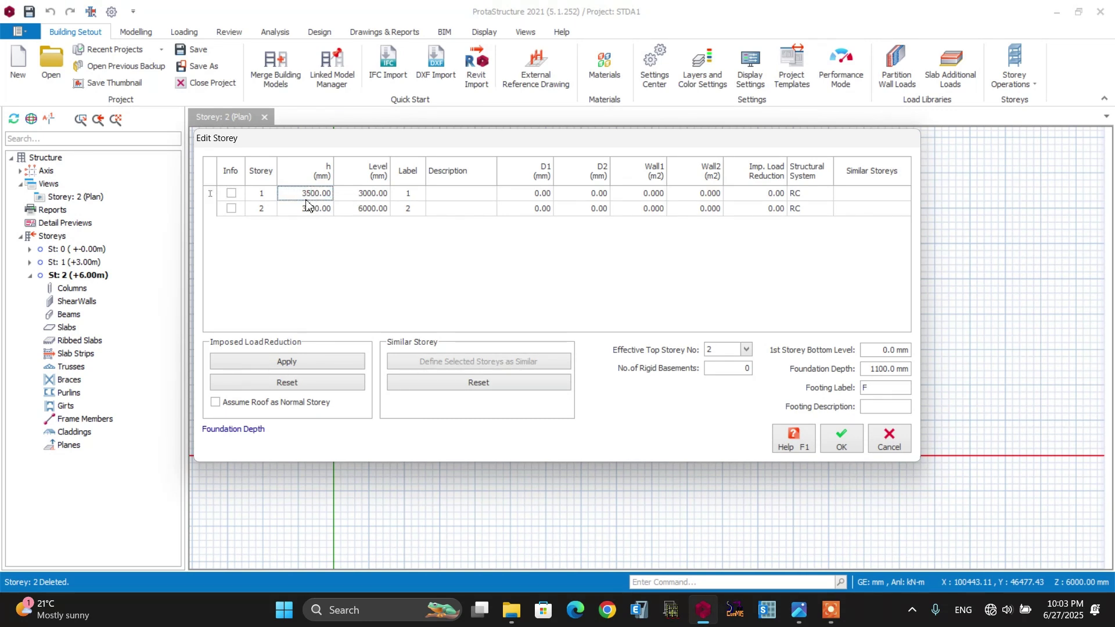
pyautogui.hotkey('alt', 'Tab')
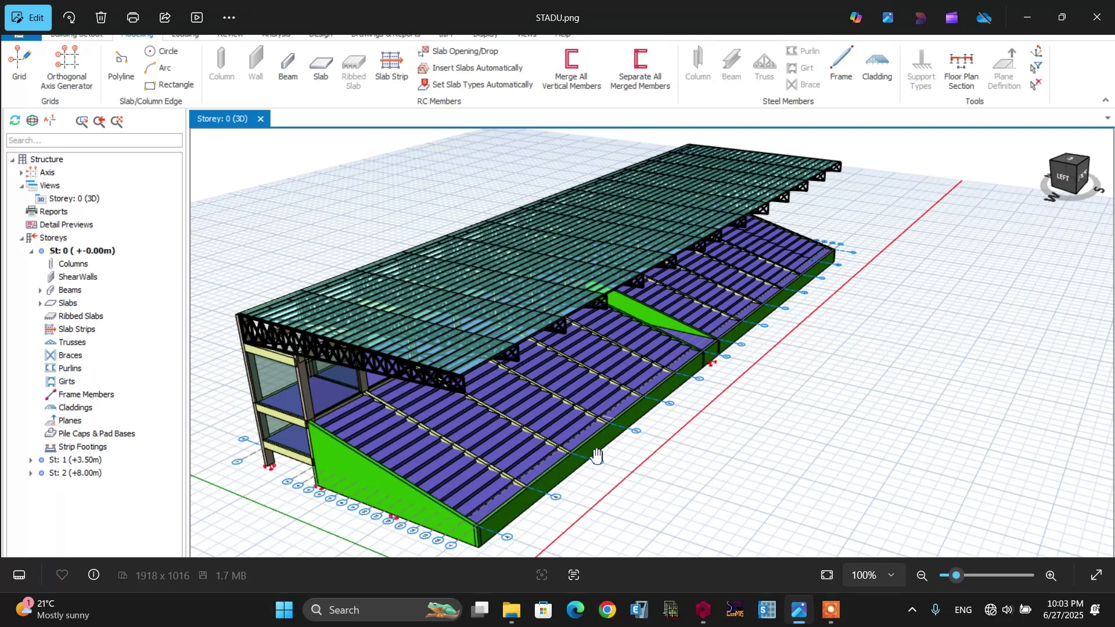
pyautogui.click(703, 610)
pyautogui.click(309, 210)
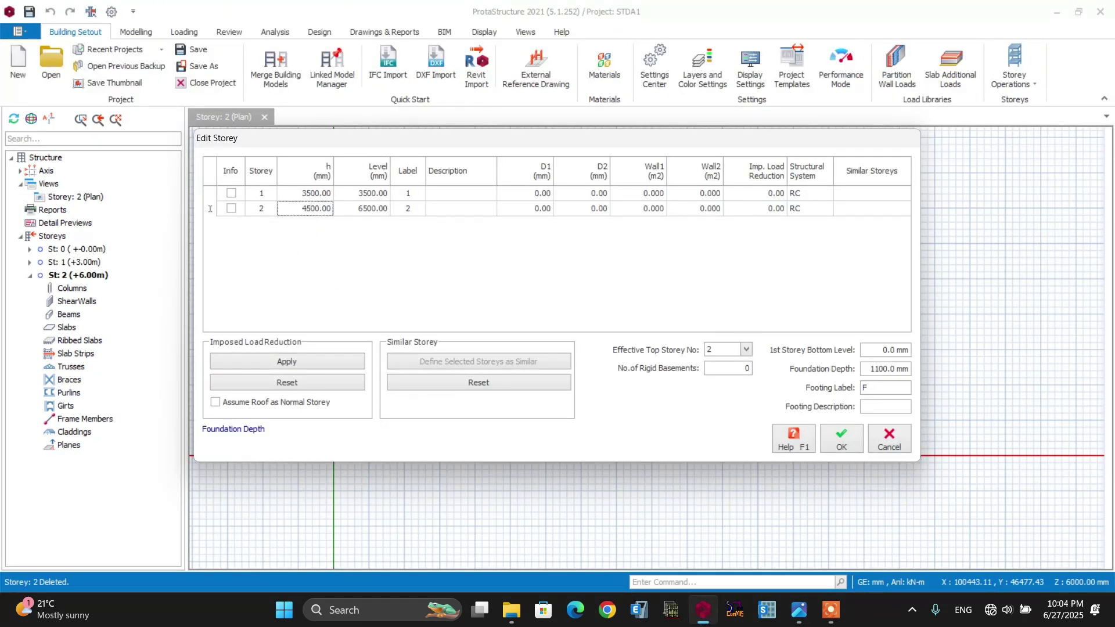
pyautogui.click(350, 213)
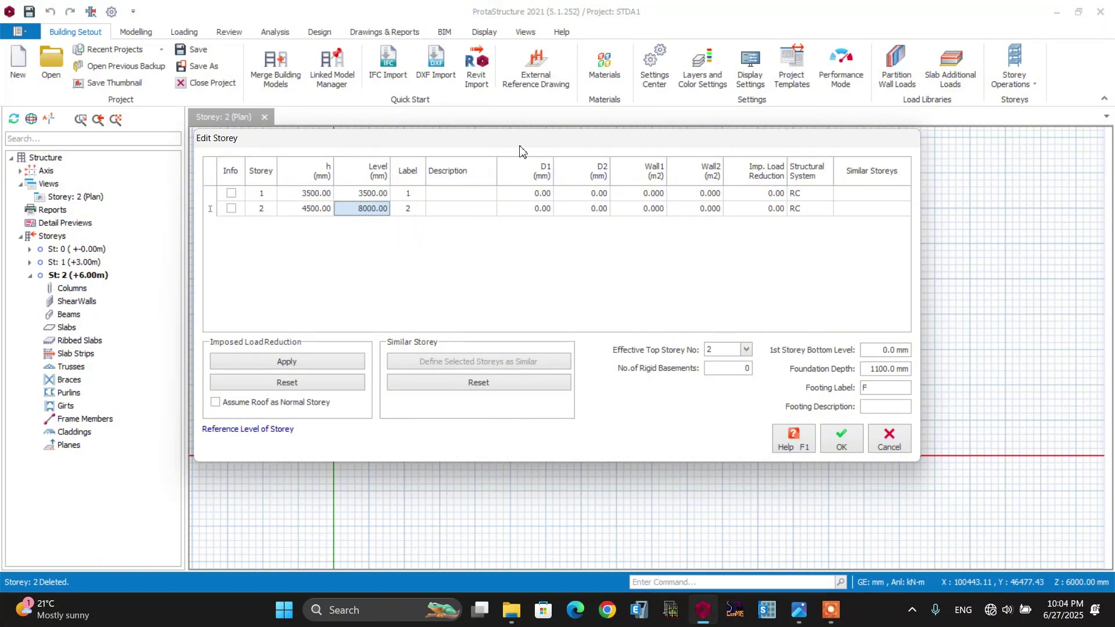
# Set the foundation depth to 1500 mm and apply the storey edits.
pyautogui.click(459, 194)
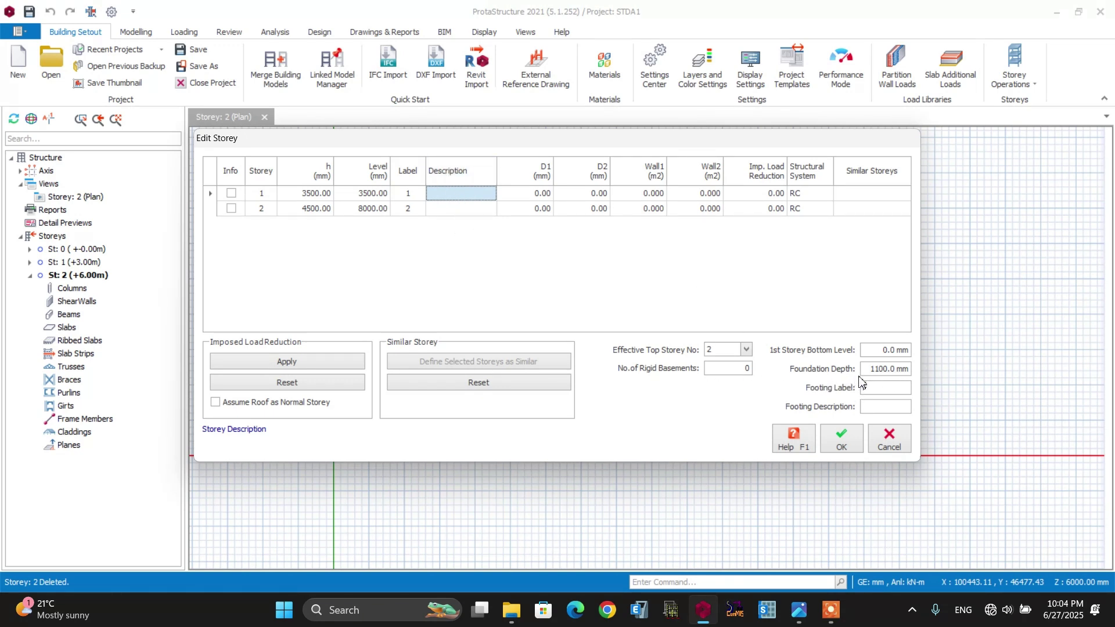
pyautogui.click(881, 369)
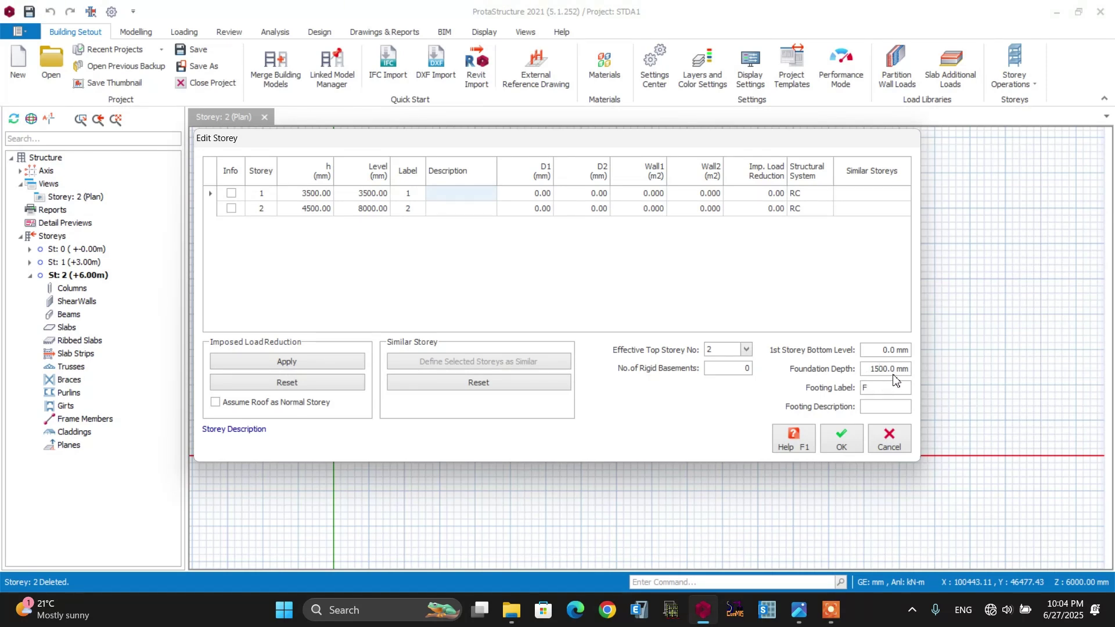
pyautogui.click(842, 440)
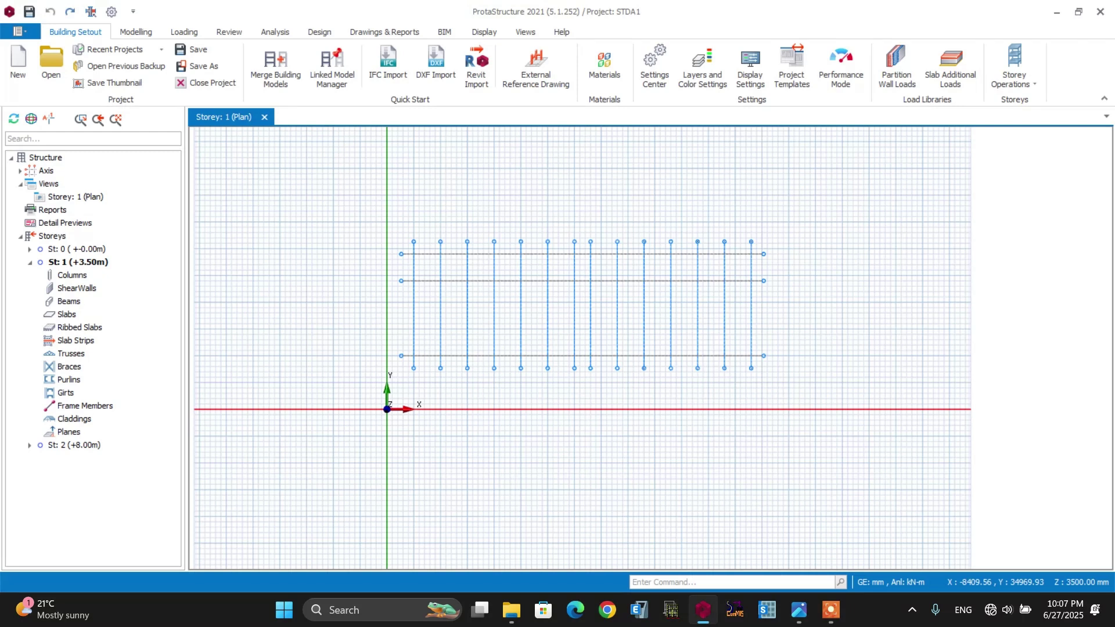
# Insert 600 x 250 mm RC columns on storey 1 at axis intersections C/1 and B/1.
pyautogui.click(134, 33)
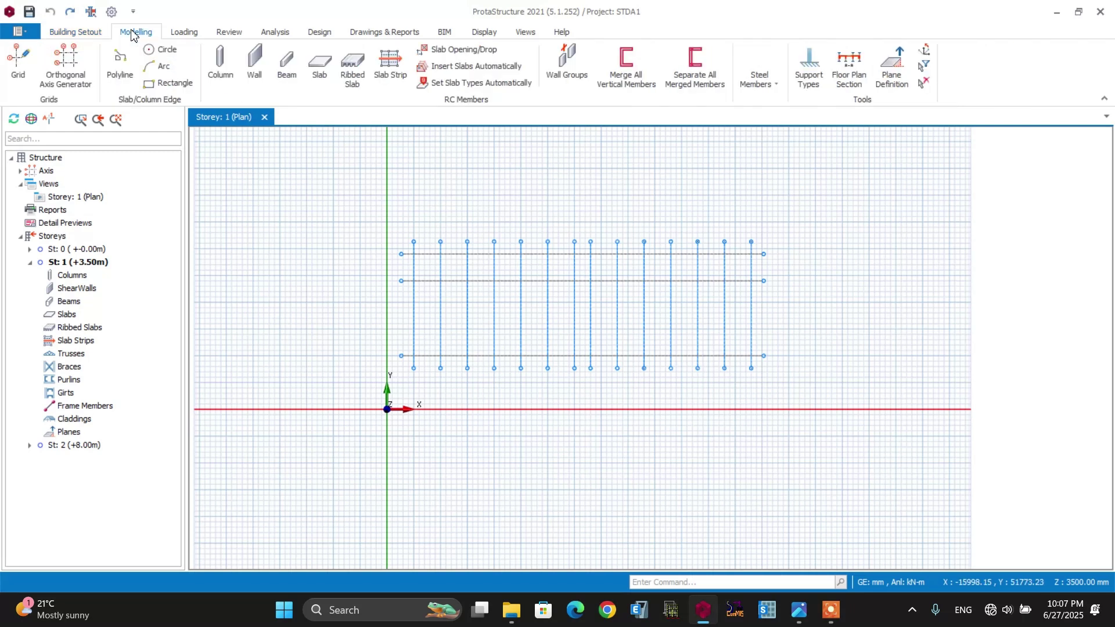
pyautogui.click(218, 58)
pyautogui.click(1051, 245)
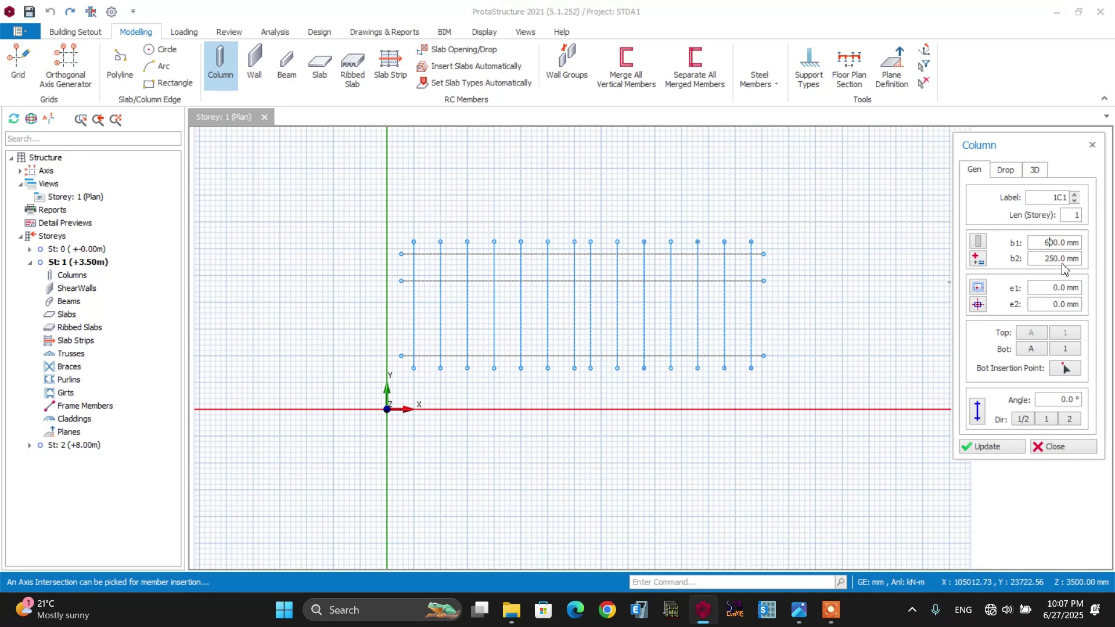
pyautogui.scroll(5, 414, 264)
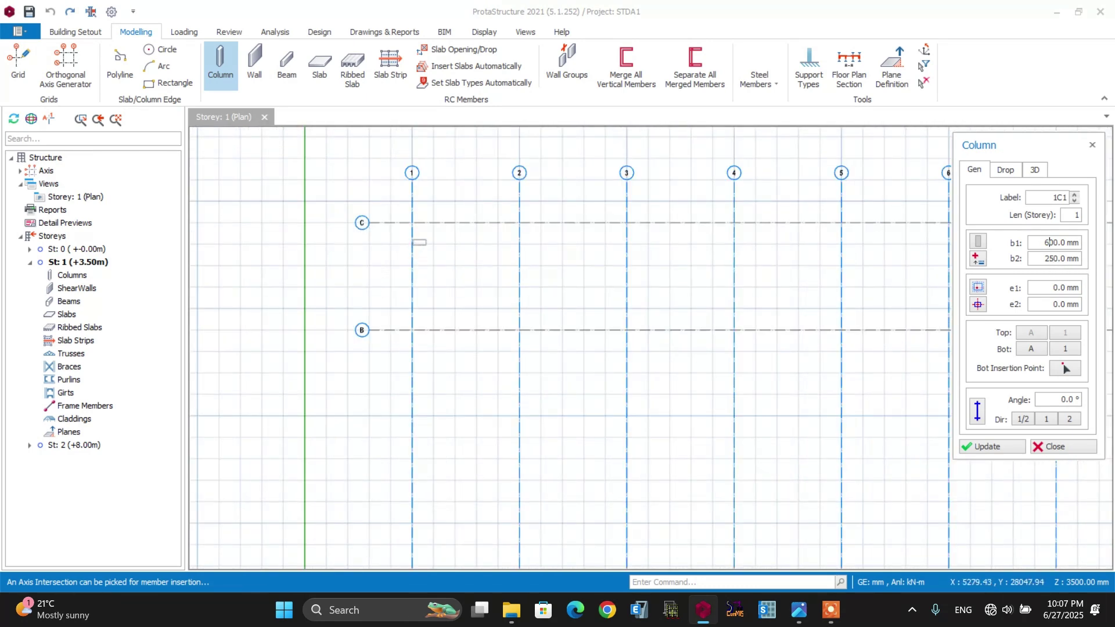
pyautogui.click(412, 222)
pyautogui.scroll(3, 410, 330)
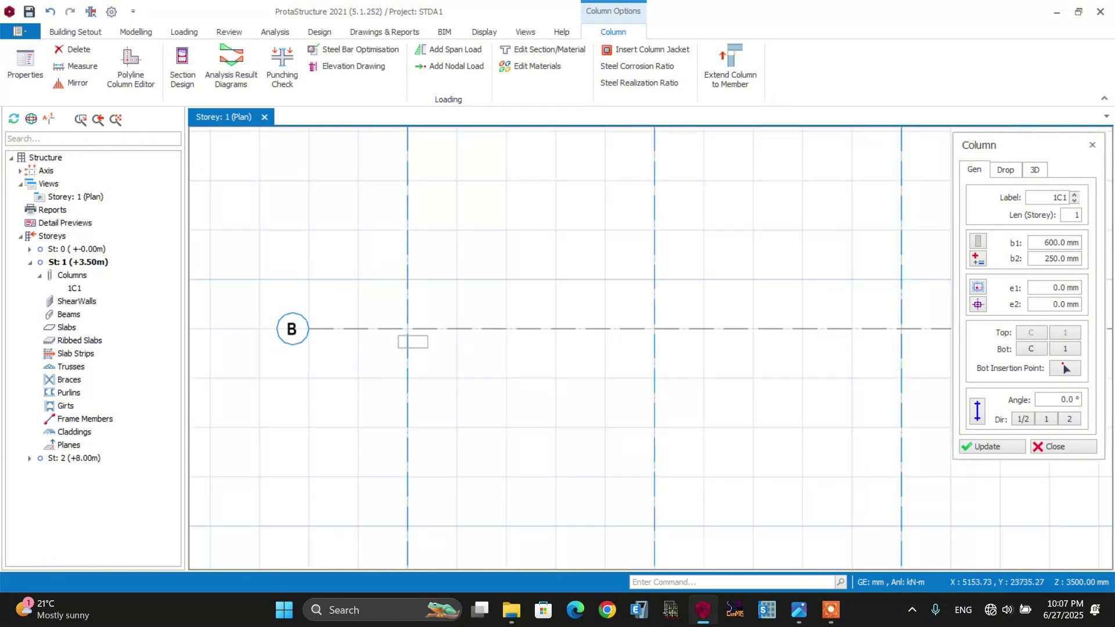
pyautogui.click(407, 329)
pyautogui.scroll(-3, 386, 383)
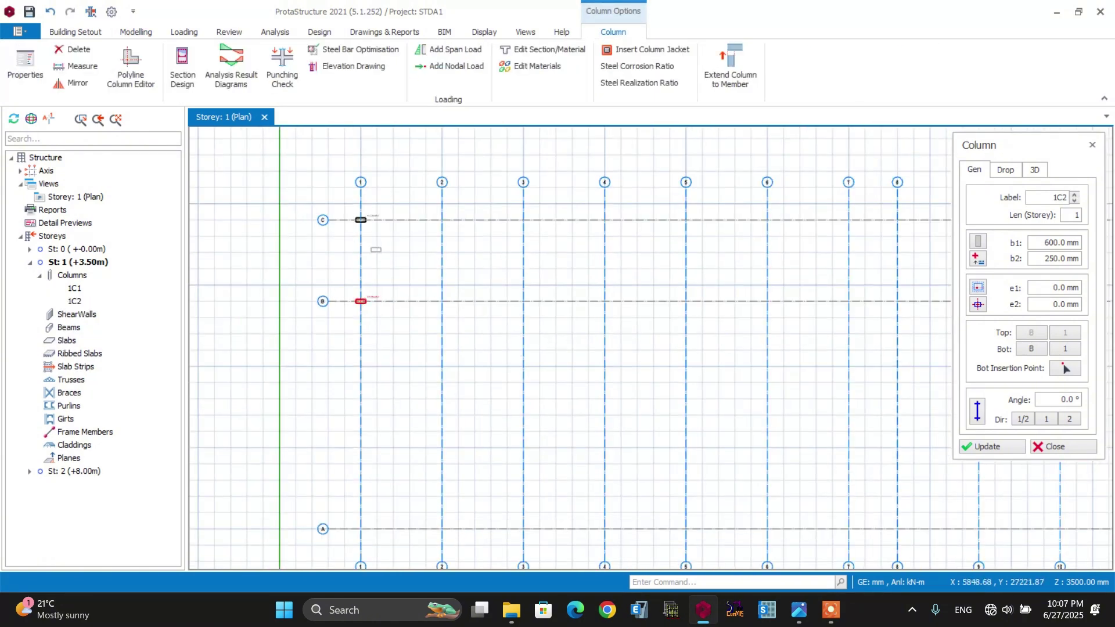
pyautogui.press('Escape')
# Offset the column at C/1 so its lower edge lies on axis C, with an e2 eccentricity of 125 mm.
pyautogui.moveTo(379, 251); pyautogui.dragTo(355, 253, button='middle')
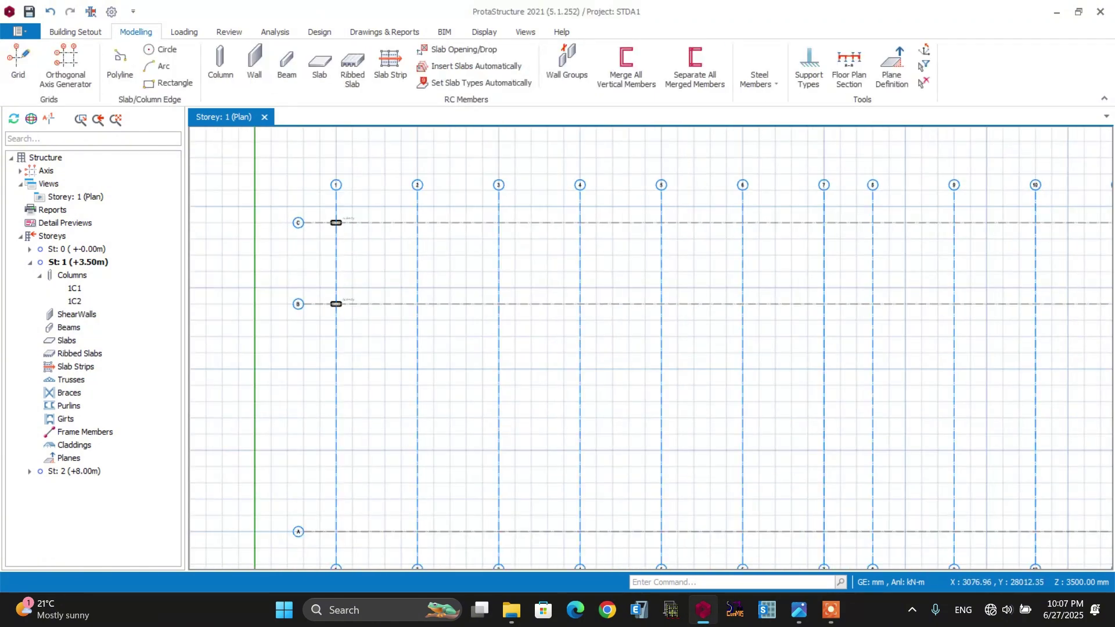
pyautogui.scroll(-1, 307, 239)
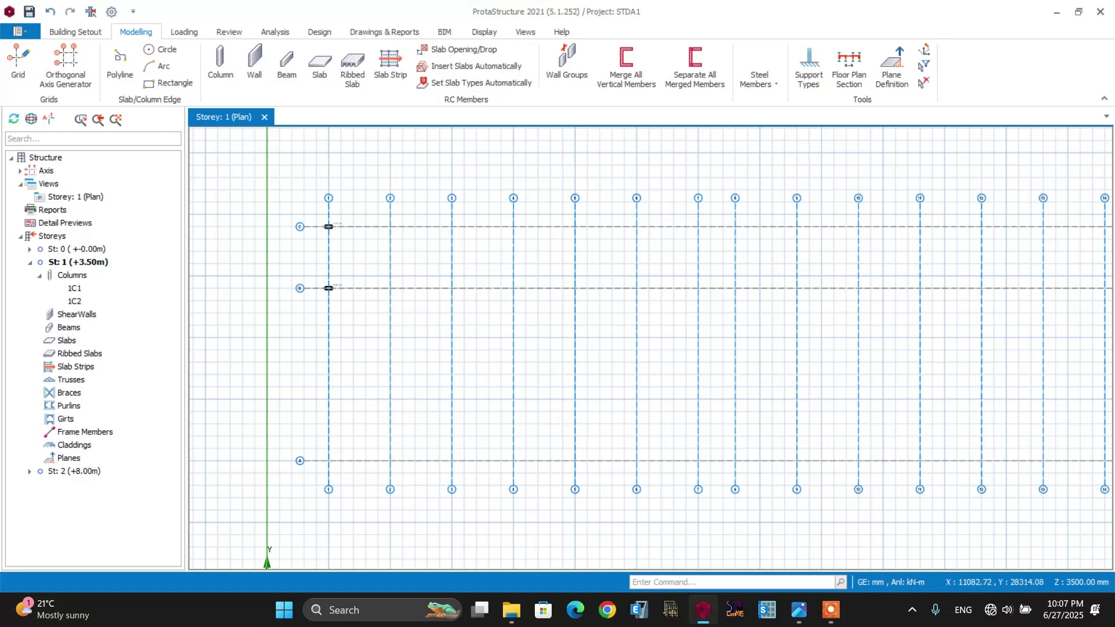
pyautogui.scroll(7, 326, 227)
pyautogui.scroll(1, 351, 215)
pyautogui.scroll(-2, 352, 215)
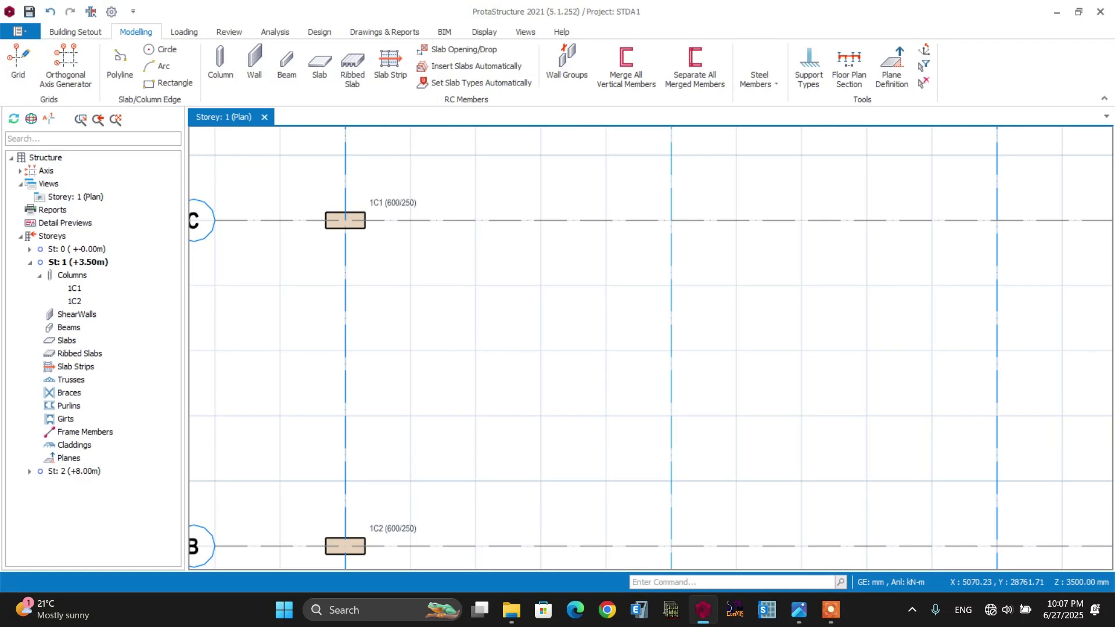
pyautogui.scroll(2, 335, 218)
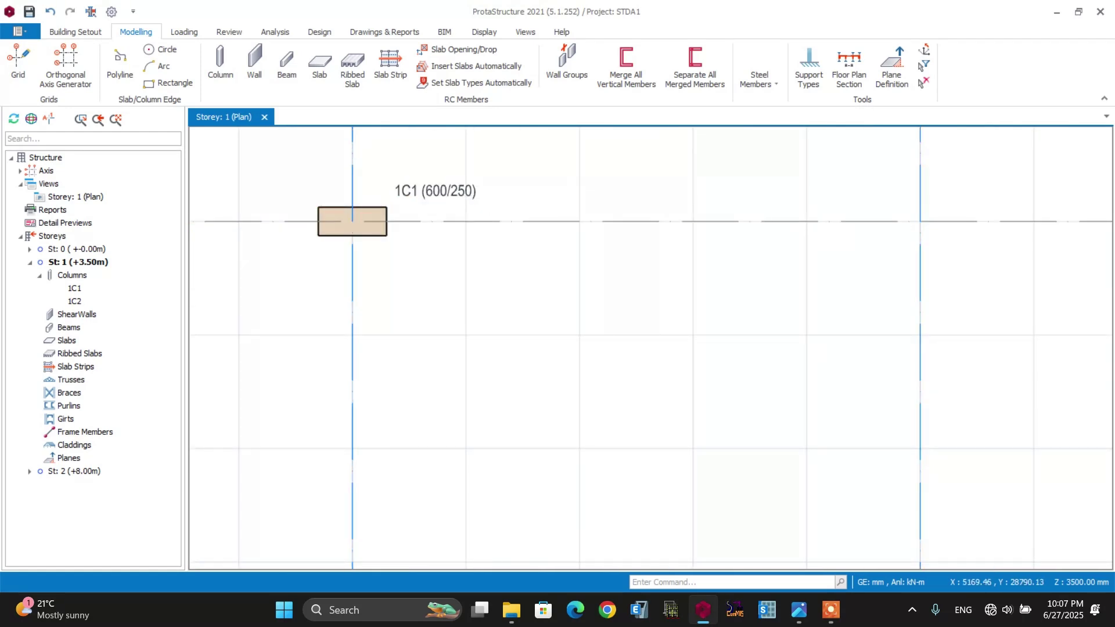
pyautogui.rightClick(320, 220)
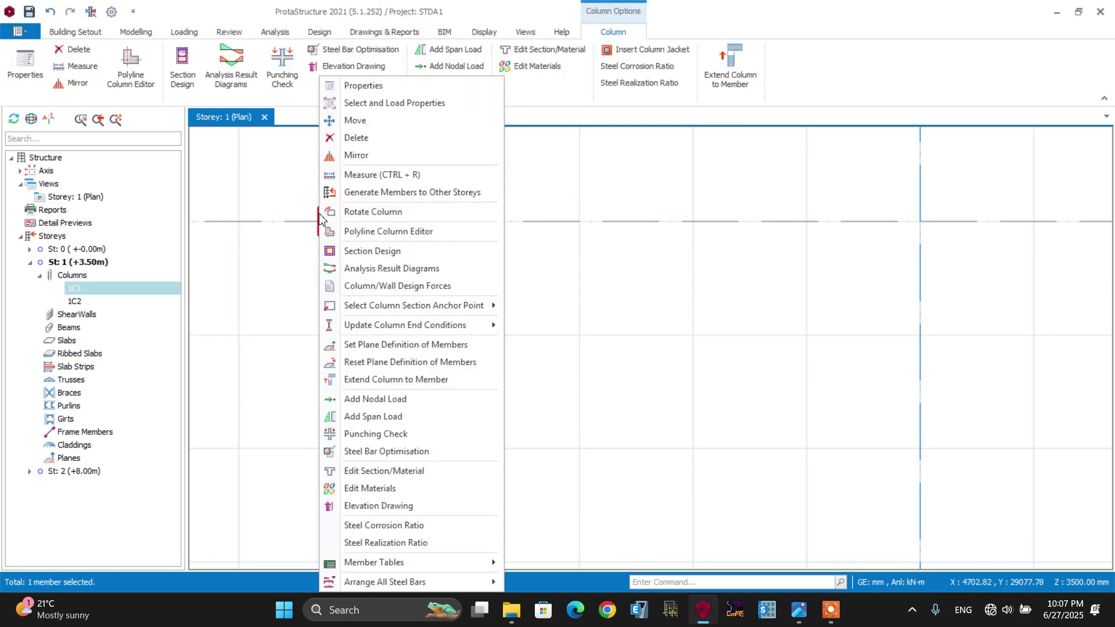
pyautogui.click(363, 85)
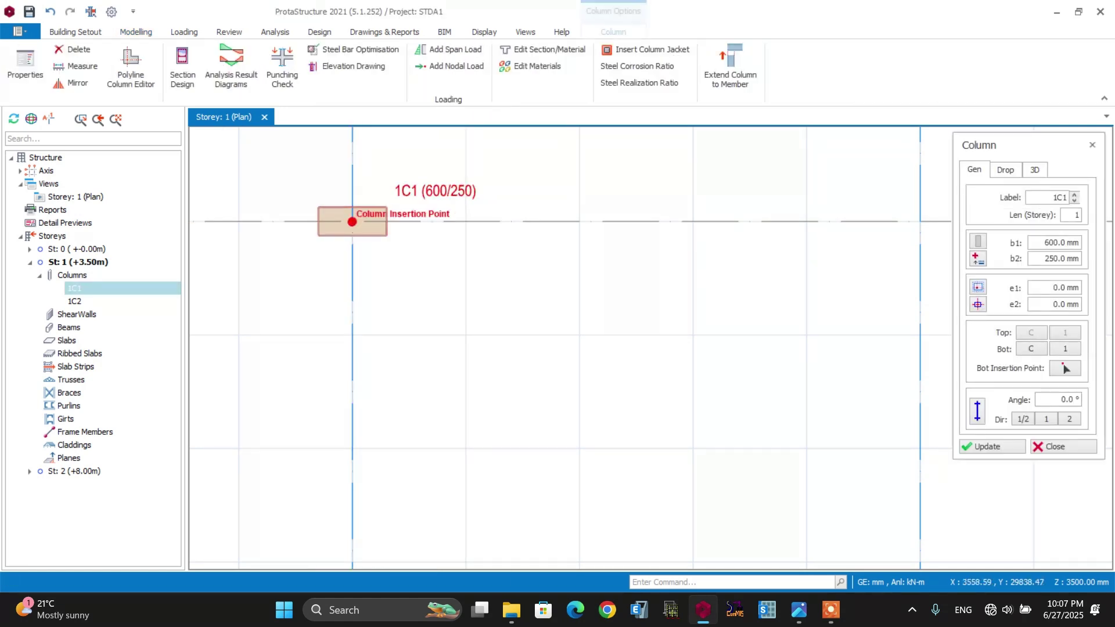
pyautogui.press('Tab')
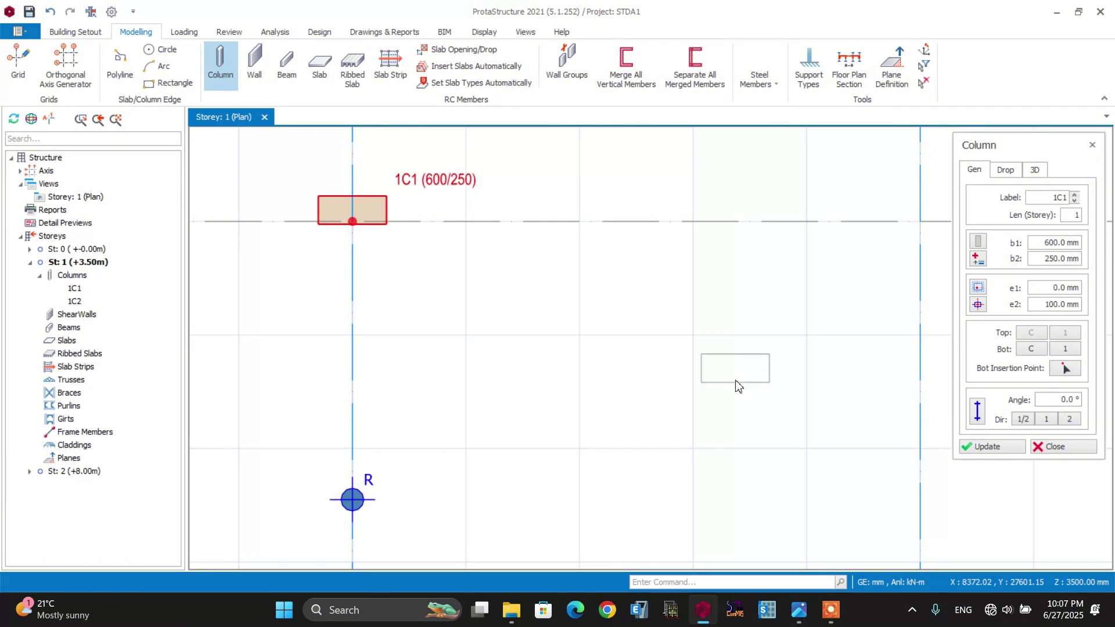
pyautogui.scroll(-2, 558, 345)
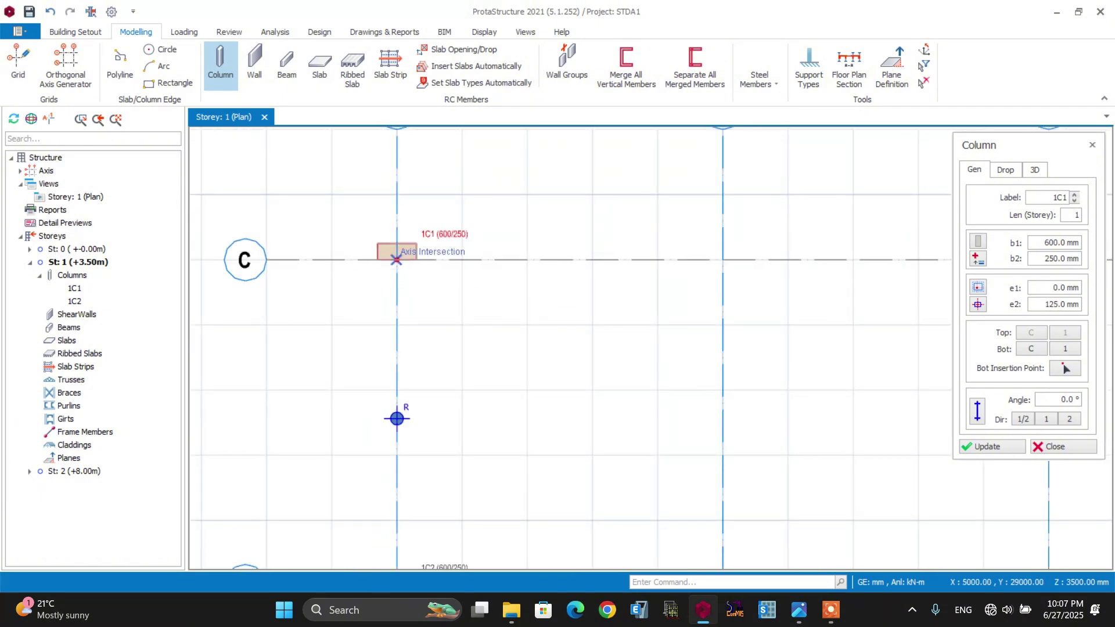
pyautogui.click(1091, 144)
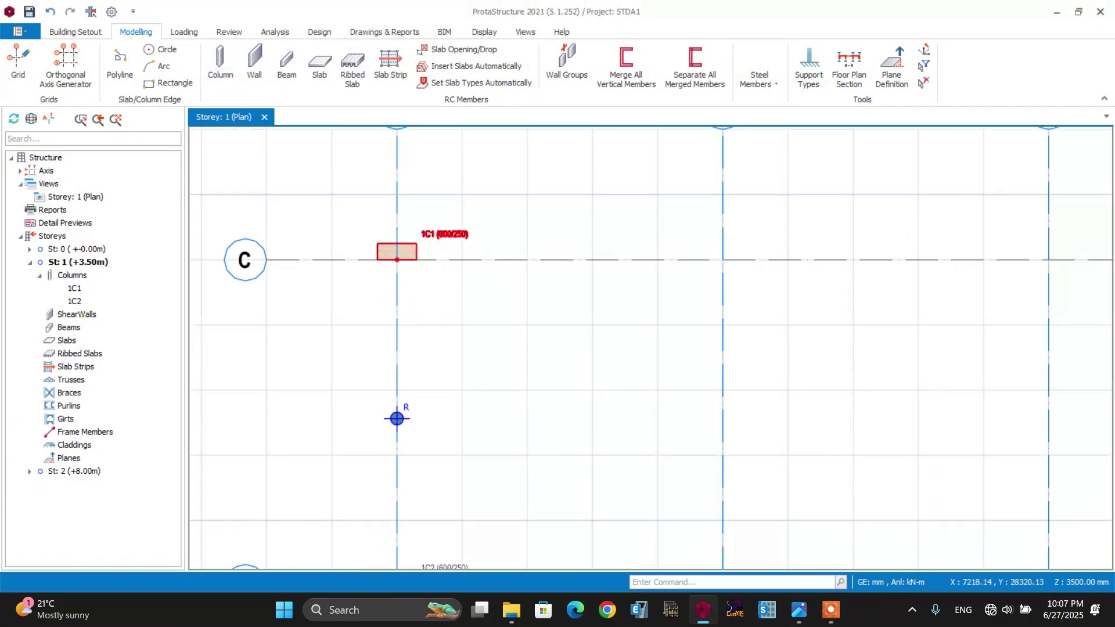
# Reuse the properties of the offset column at C/1 to insert matching columns along axis C at axes 2 to 14.
pyautogui.scroll(-3, 368, 321)
pyautogui.scroll(3, 376, 252)
pyautogui.click(365, 244)
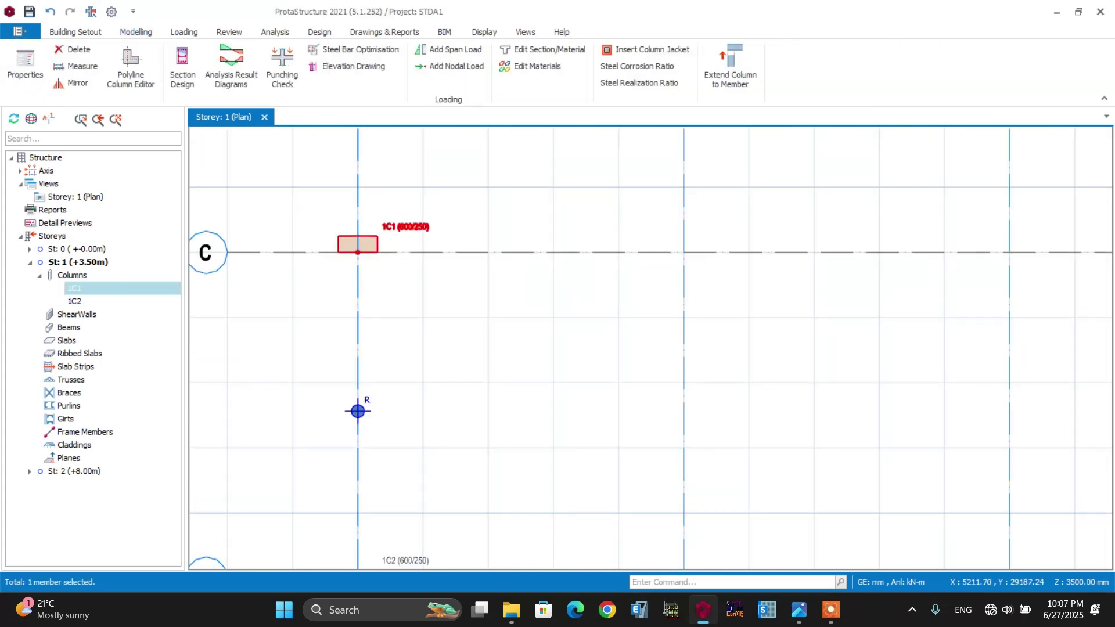
pyautogui.rightClick(371, 244)
pyautogui.click(411, 87)
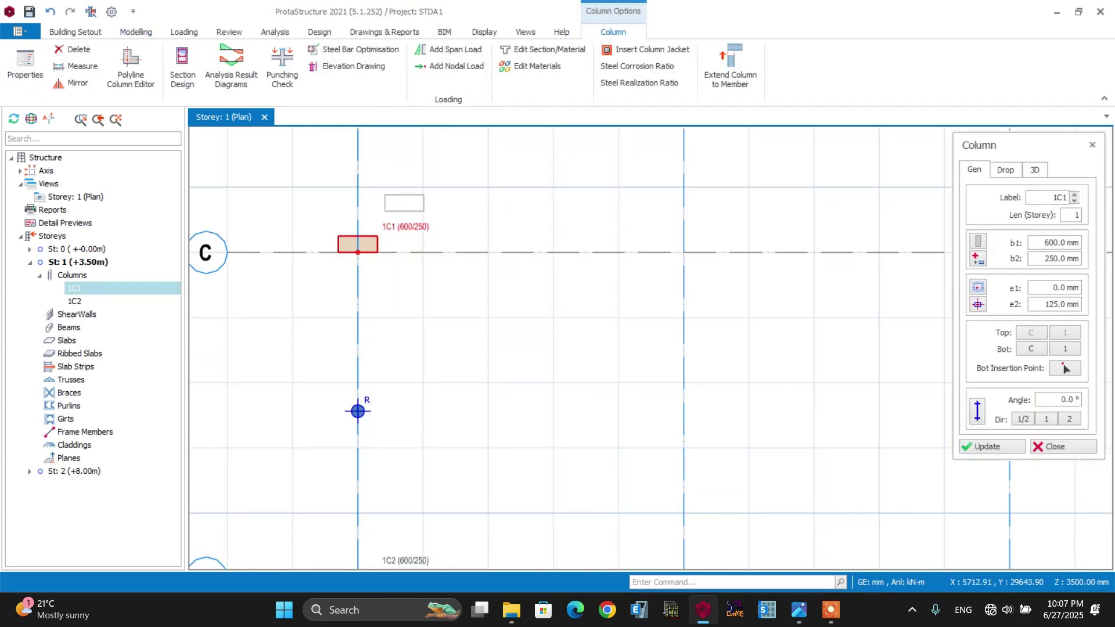
pyautogui.scroll(-5, 356, 270)
pyautogui.scroll(-4, 348, 268)
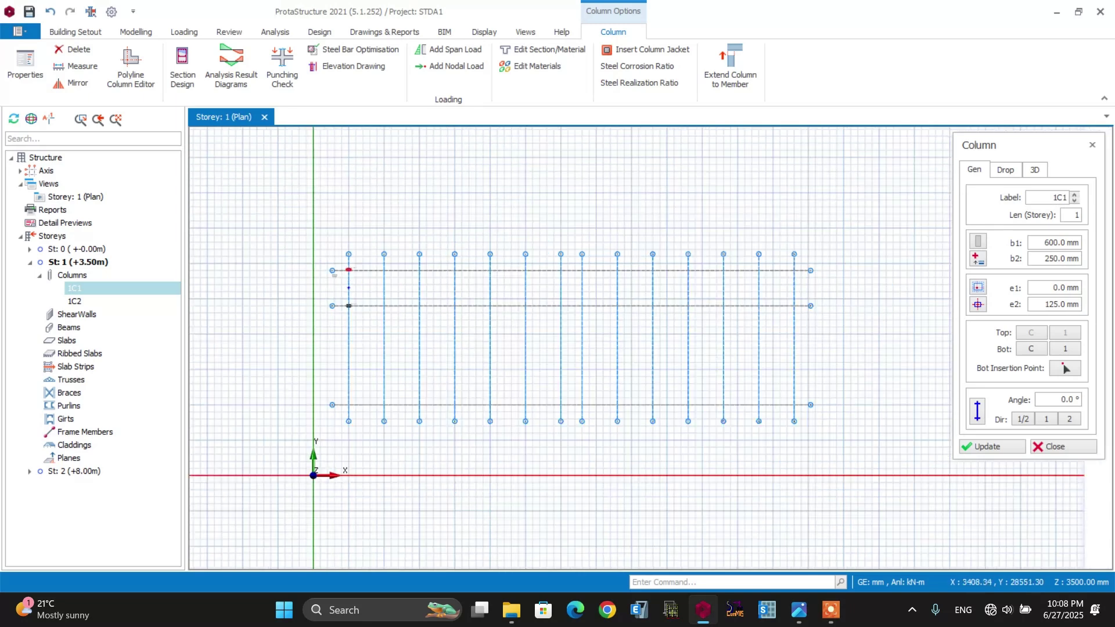
pyautogui.moveTo(353, 264); pyautogui.dragTo(779, 288)
pyautogui.scroll(3, 371, 319)
pyautogui.press('Escape')
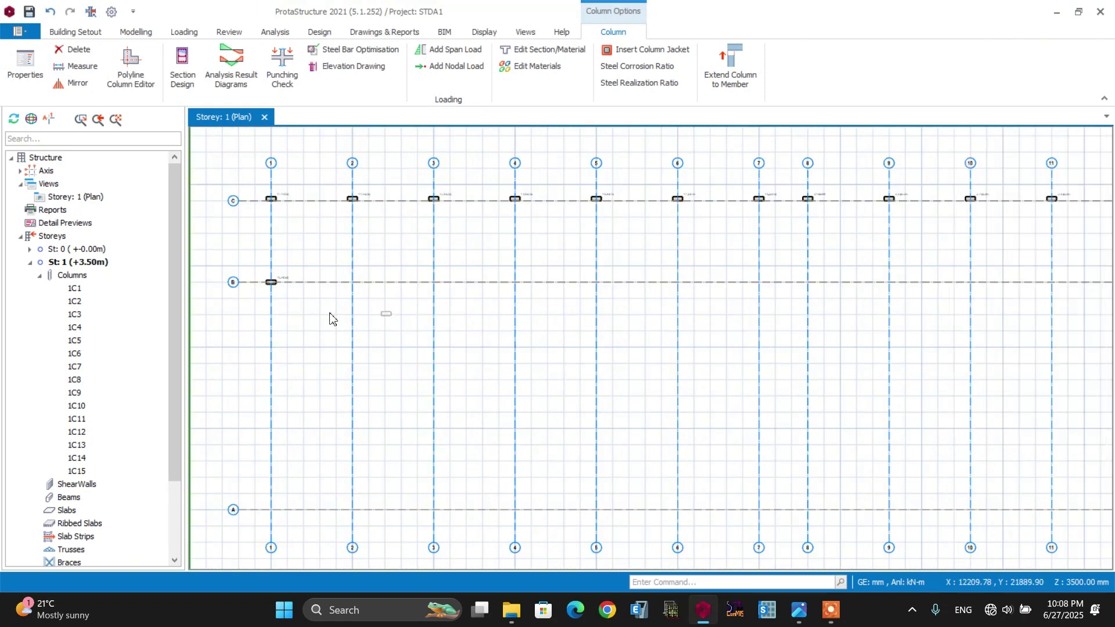
# Open the properties of the centred column at B/1.
pyautogui.scroll(5, 200, 282)
pyautogui.rightClick(262, 275)
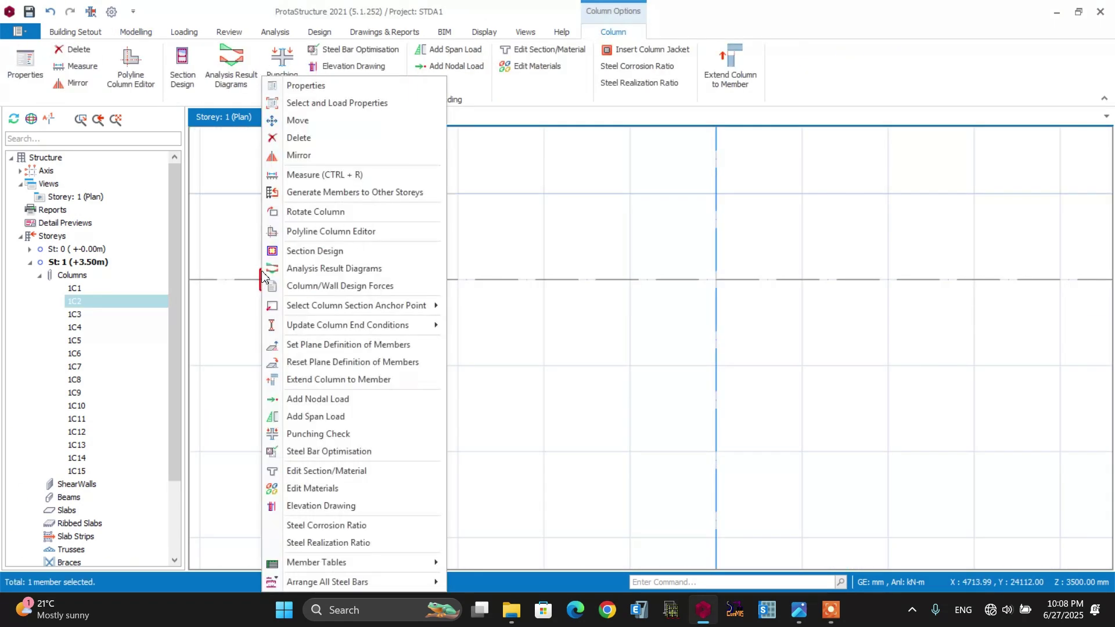
pyautogui.click(301, 86)
pyautogui.scroll(-5, 214, 256)
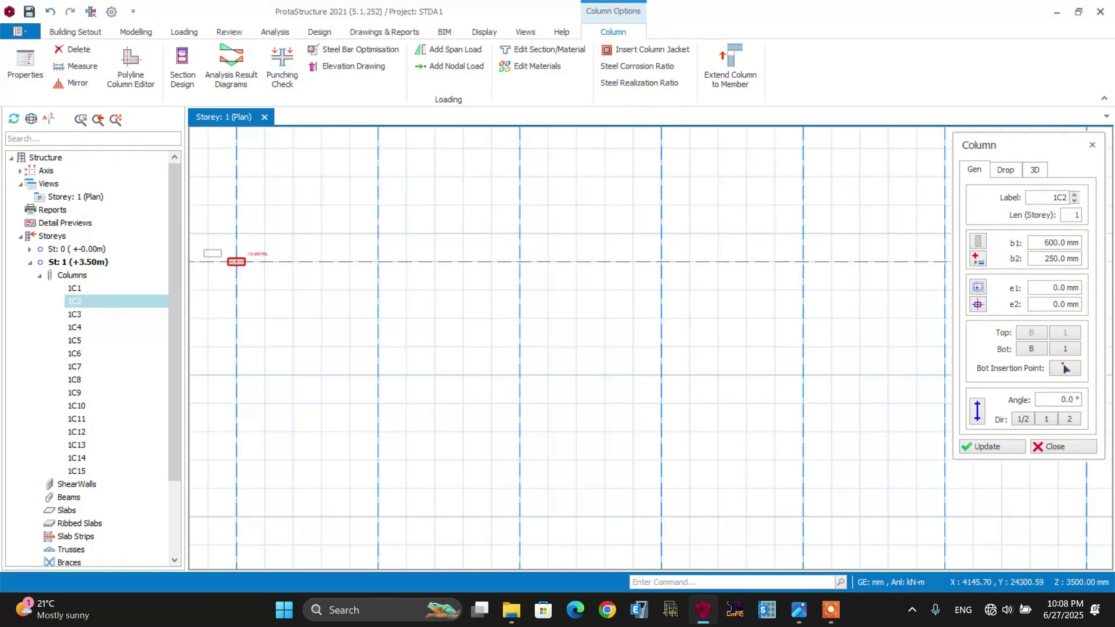
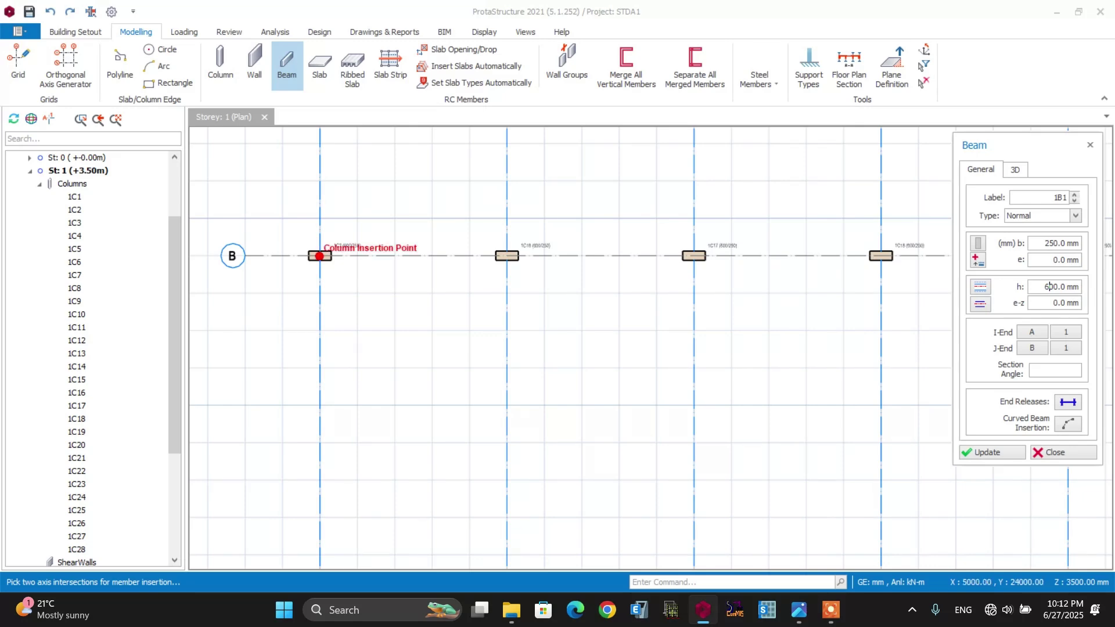
# Insert 250 x 600 mm beams along axis B from axis 1 to axis 14.
pyautogui.scroll(-3, 291, 303)
pyautogui.scroll(-3, 291, 302)
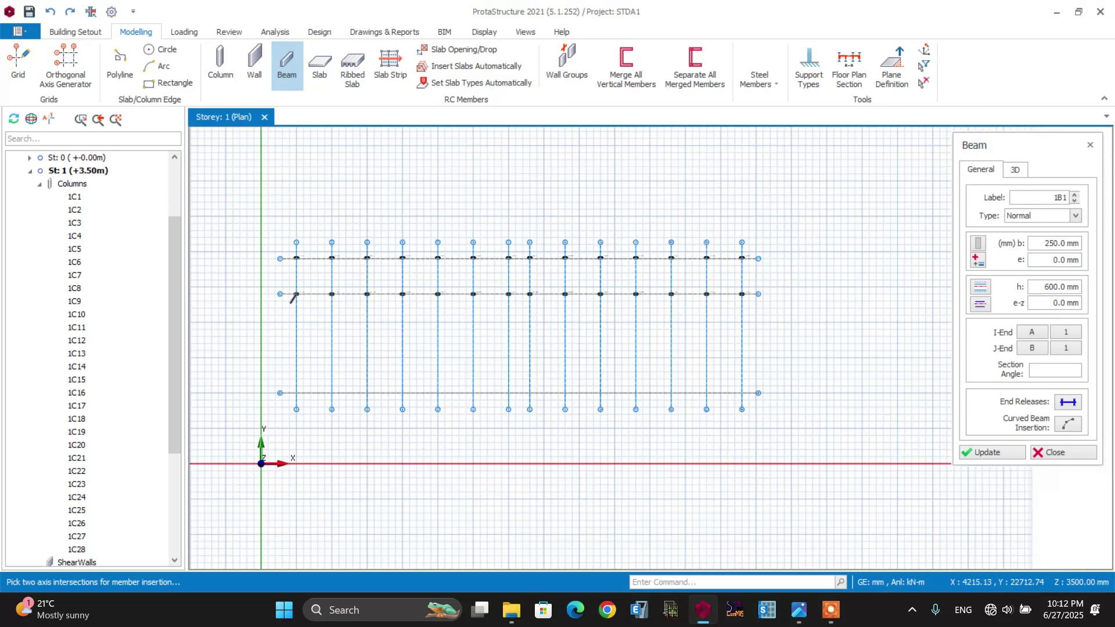
pyautogui.click(291, 293)
pyautogui.scroll(6, 747, 275)
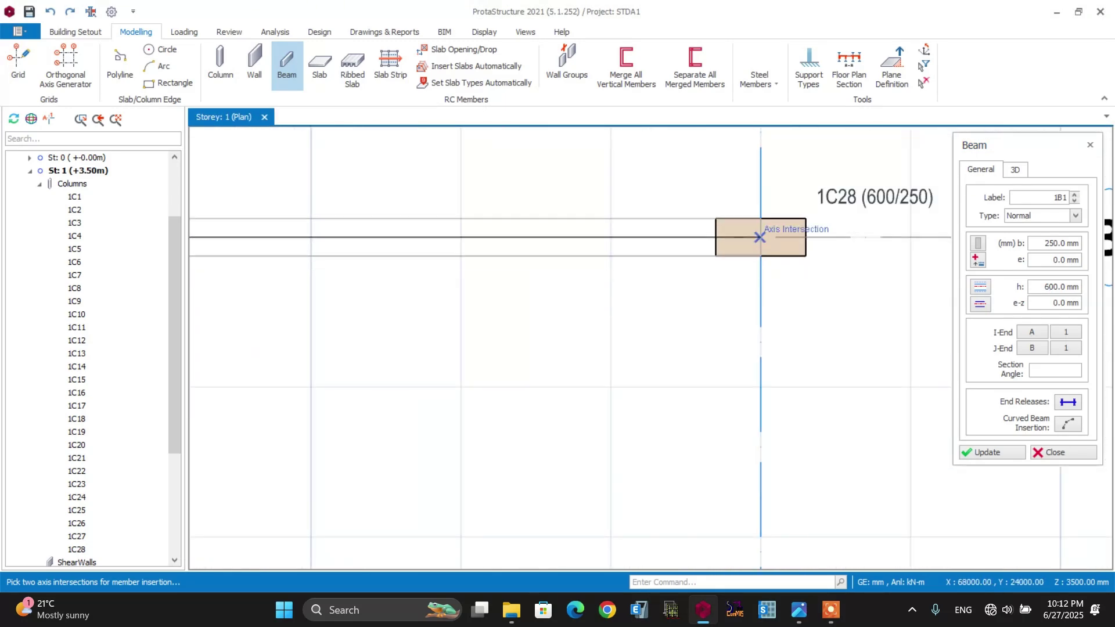
pyautogui.click(760, 237)
pyautogui.scroll(-6, 760, 237)
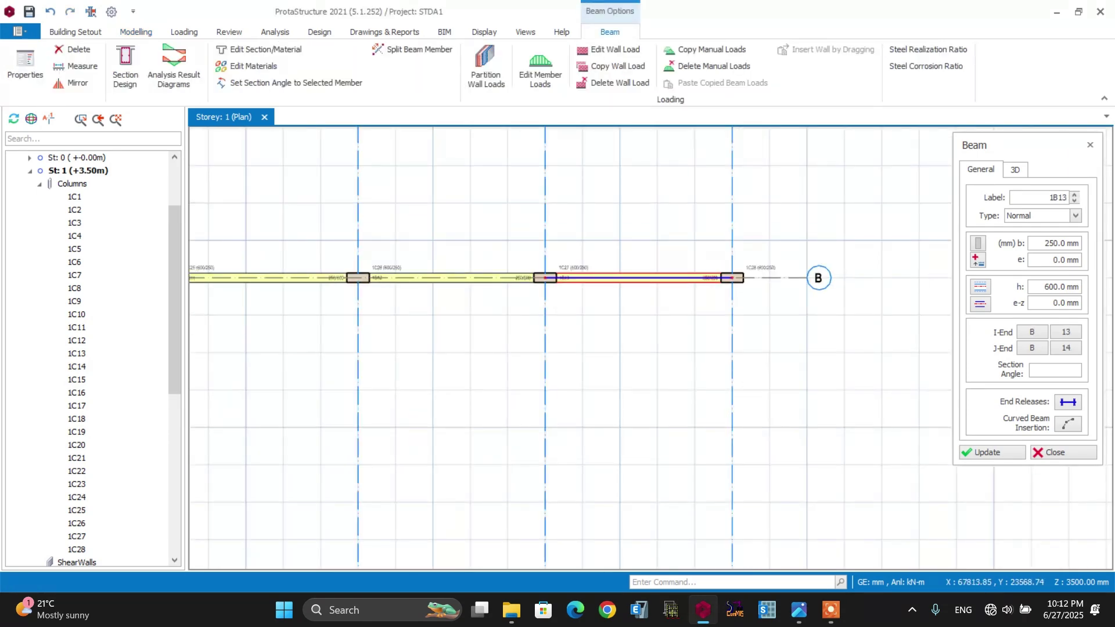
# Insert a 250 x 600 mm beam on axis C between axes 1 and 2.
pyautogui.scroll(3, 650, 348)
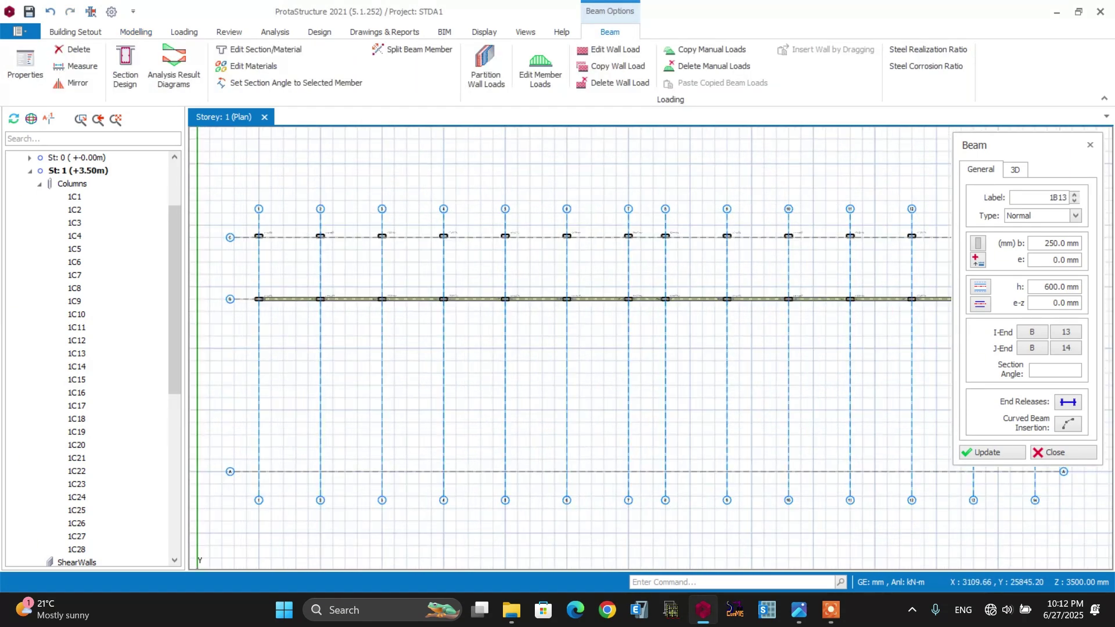
pyautogui.scroll(-1, 256, 244)
pyautogui.scroll(5, 248, 262)
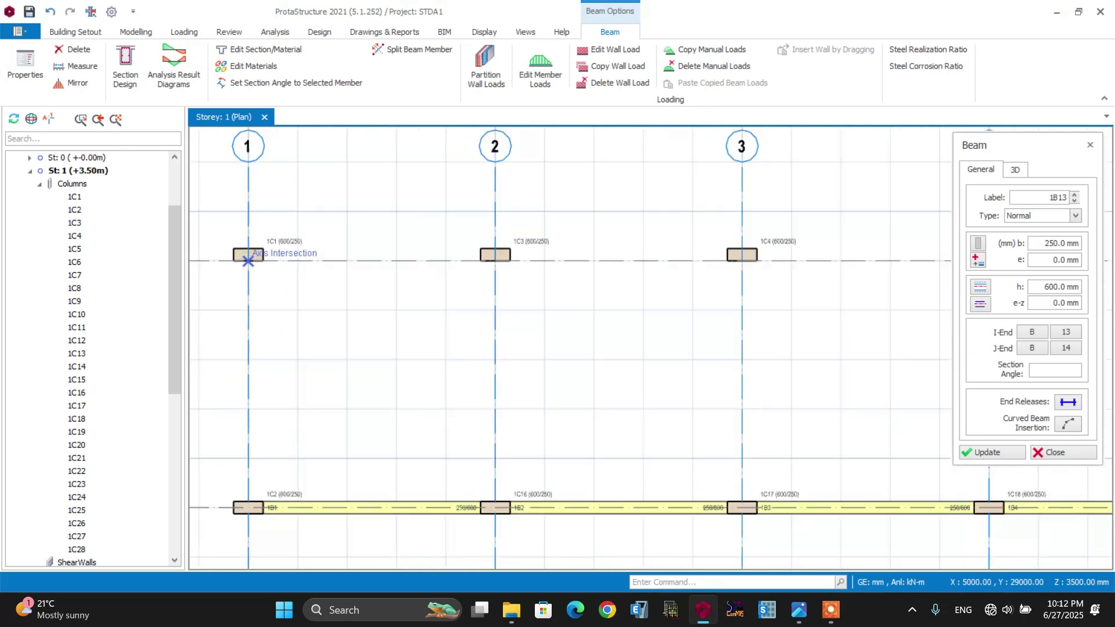
pyautogui.scroll(-1, 332, 253)
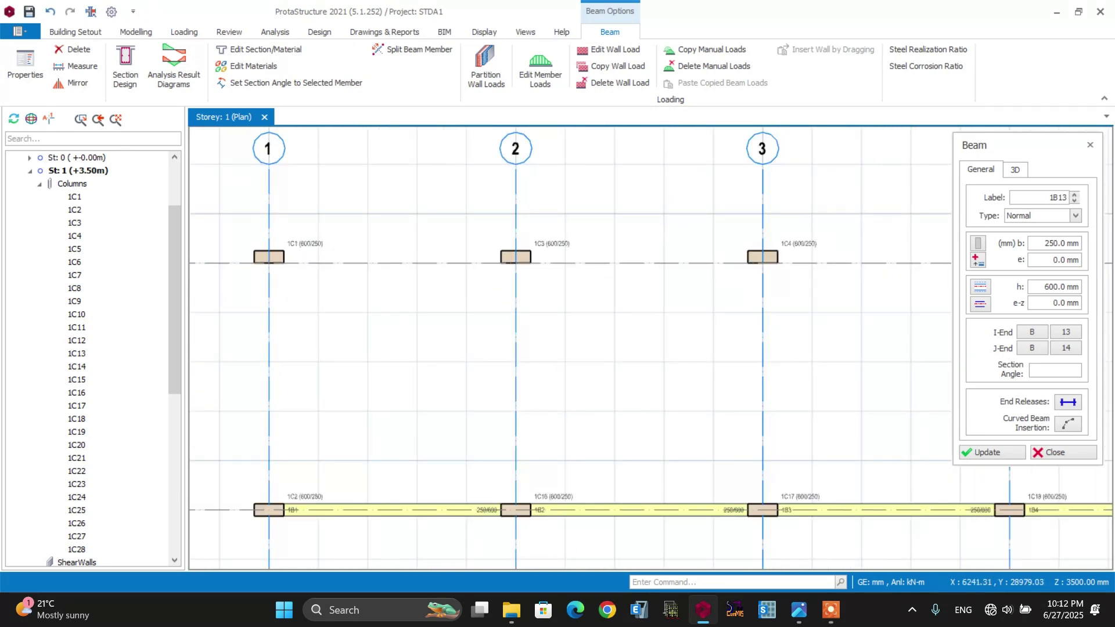
pyautogui.scroll(2, 269, 259)
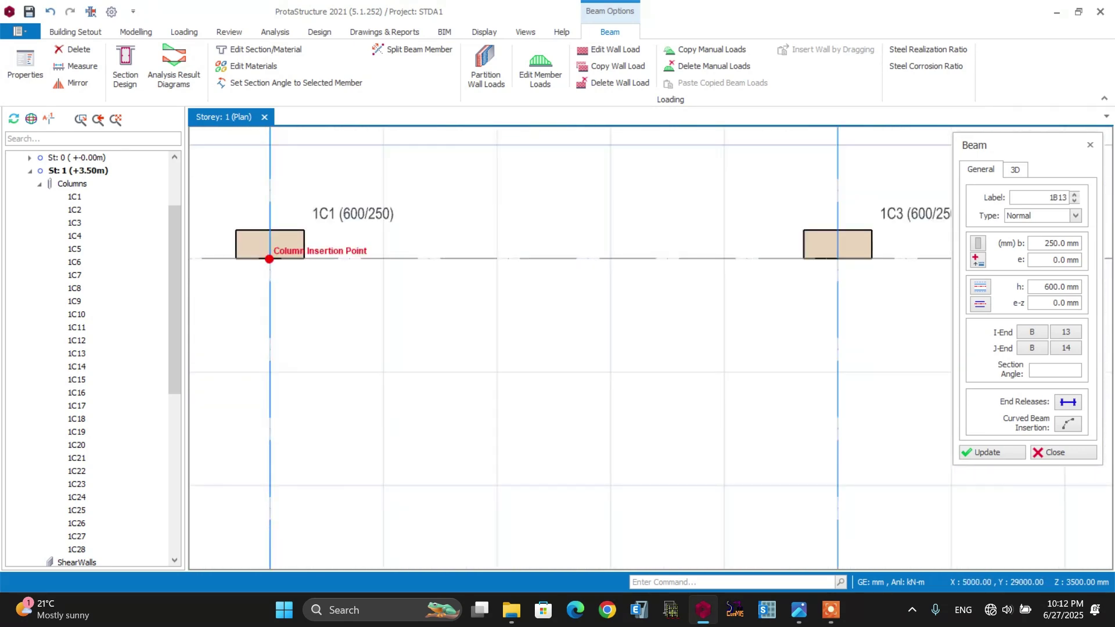
pyautogui.click(269, 259)
pyautogui.scroll(-2, 276, 302)
pyautogui.scroll(2, 500, 299)
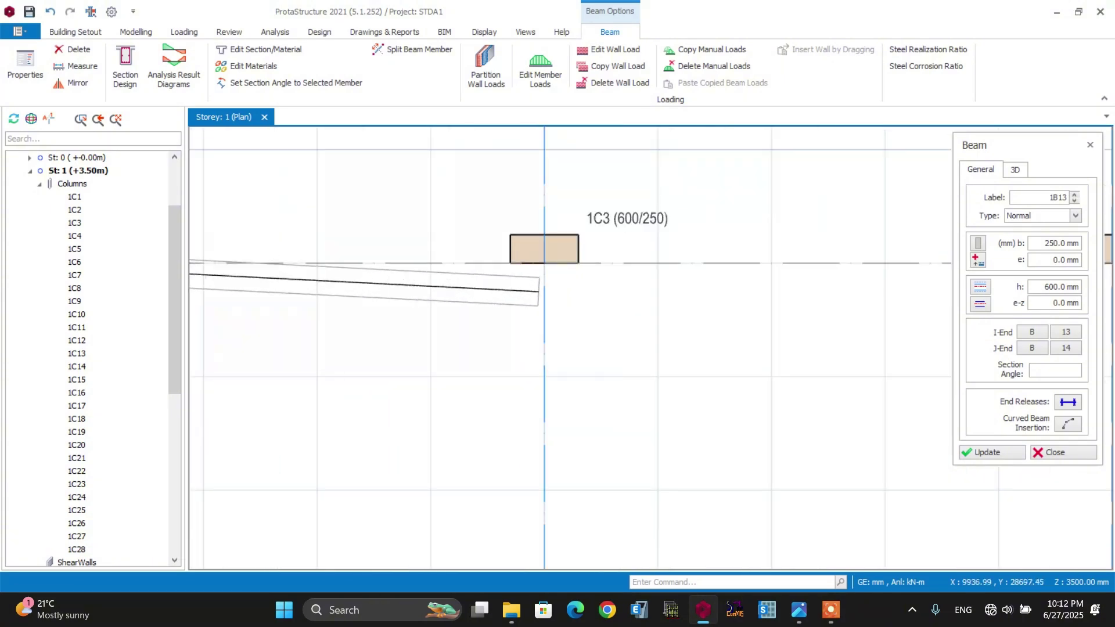
pyautogui.click(543, 263)
pyautogui.scroll(-2, 542, 302)
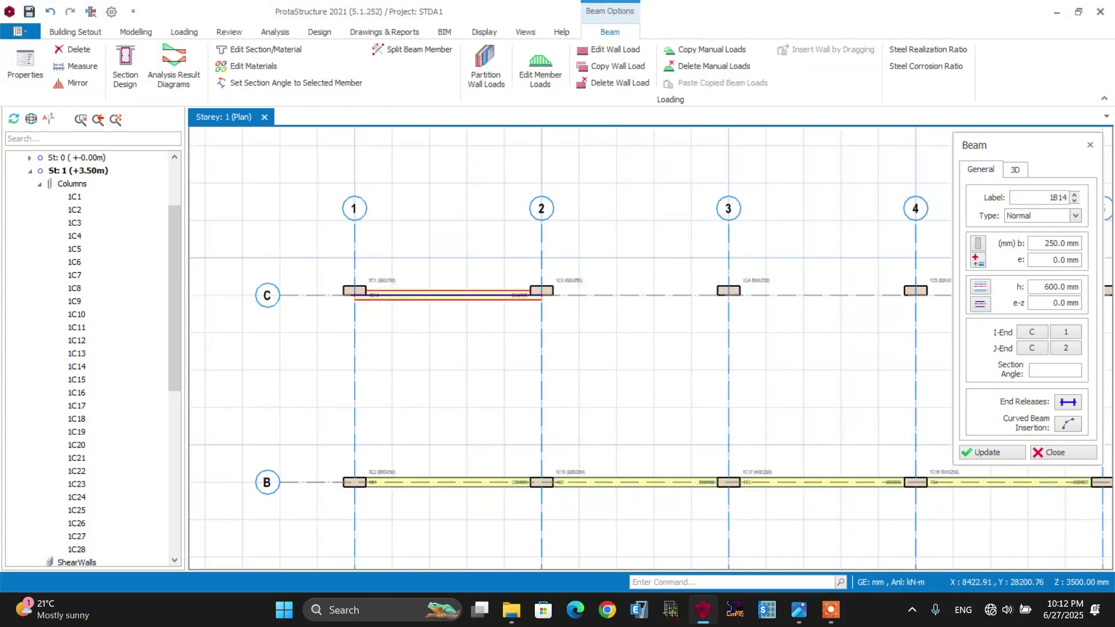
# Offset the axis C beam between axes 1 and 2 by an eccentricity of 125 mm to align it with its columns.
pyautogui.scroll(2, 437, 314)
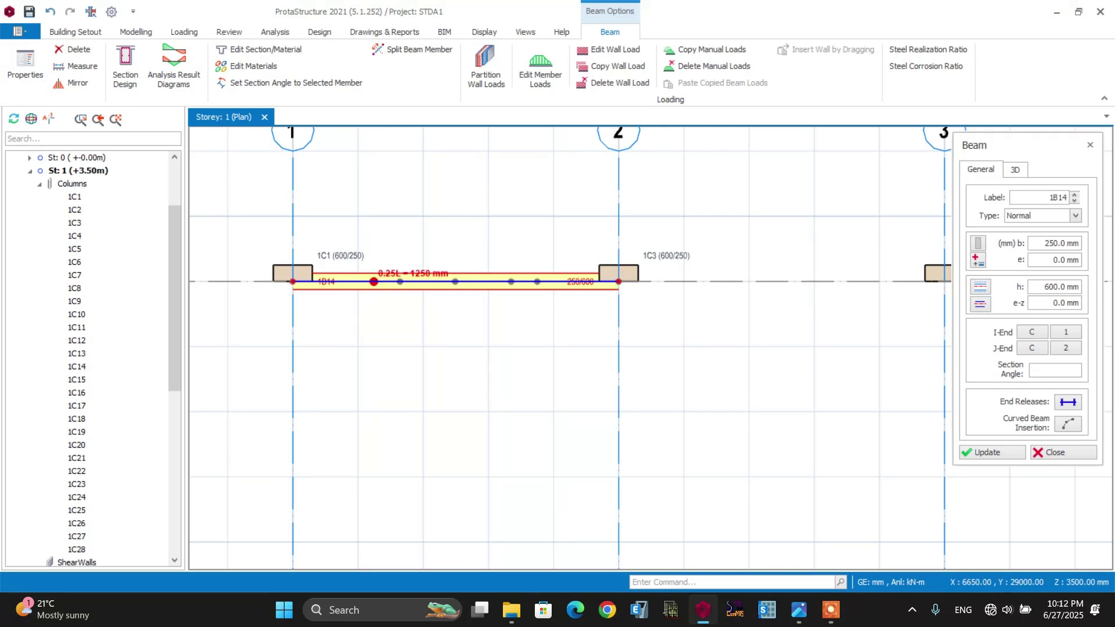
pyautogui.click(393, 266)
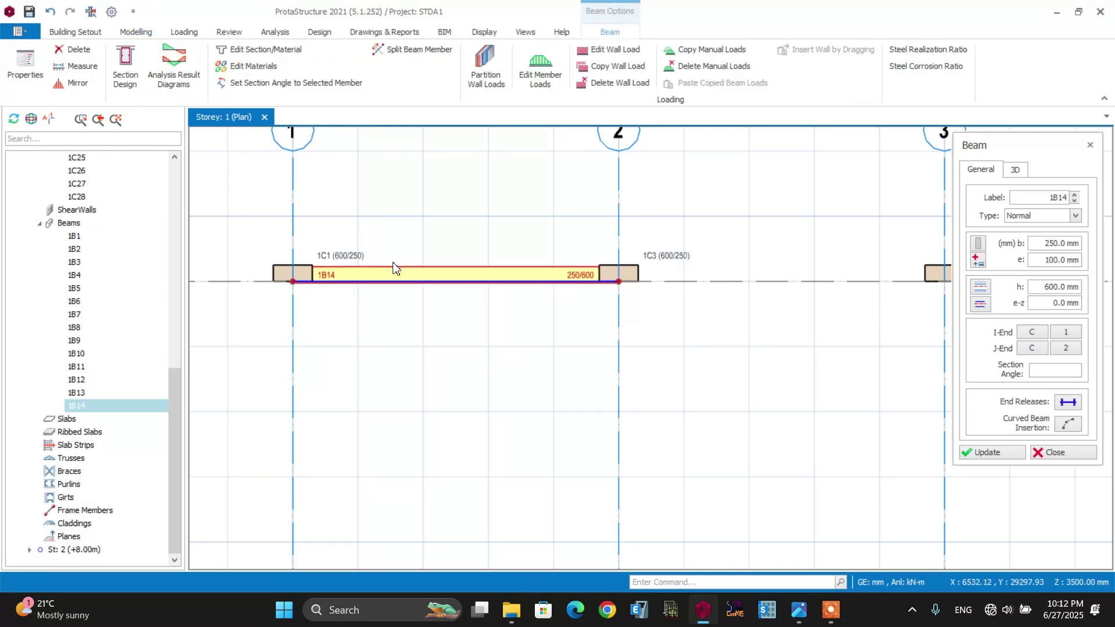
pyautogui.click(393, 266)
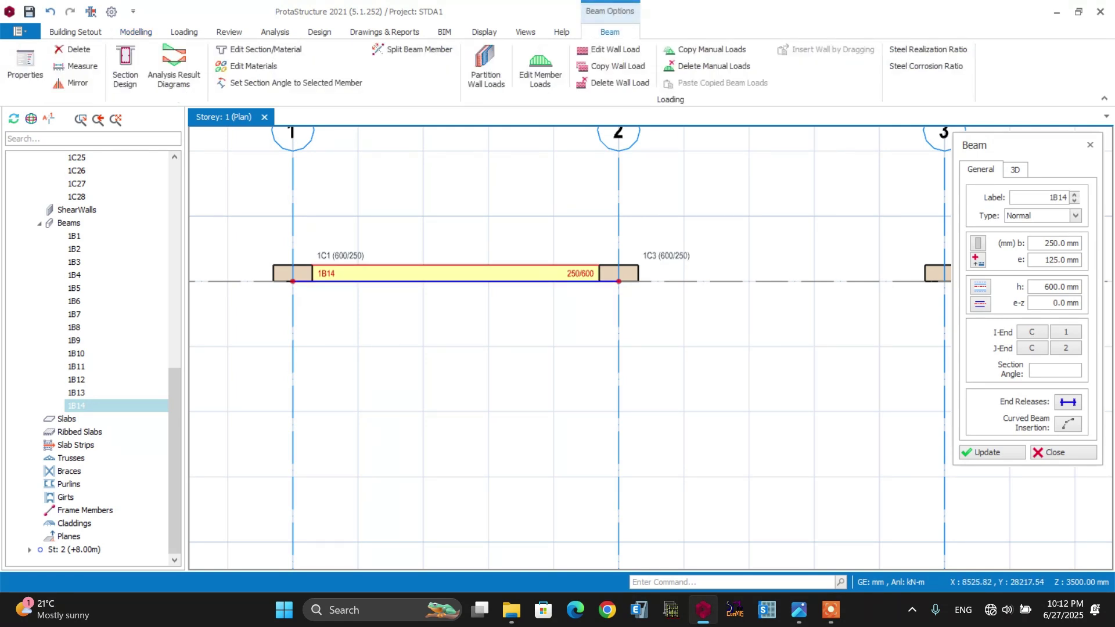
pyautogui.scroll(-3, 377, 277)
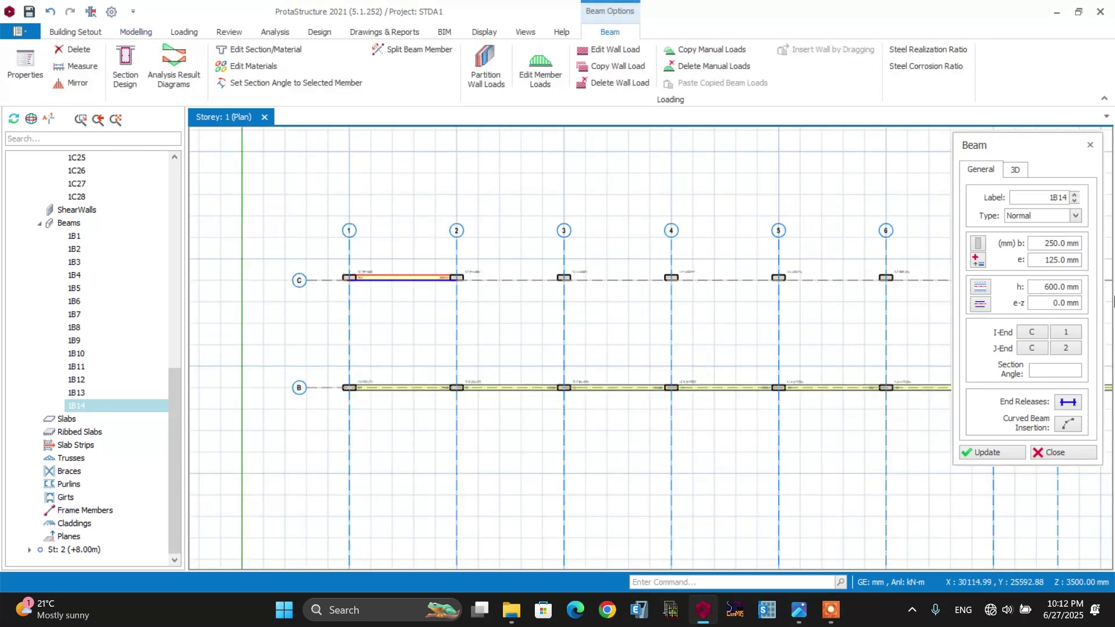
pyautogui.click(1089, 145)
pyautogui.scroll(2, 370, 300)
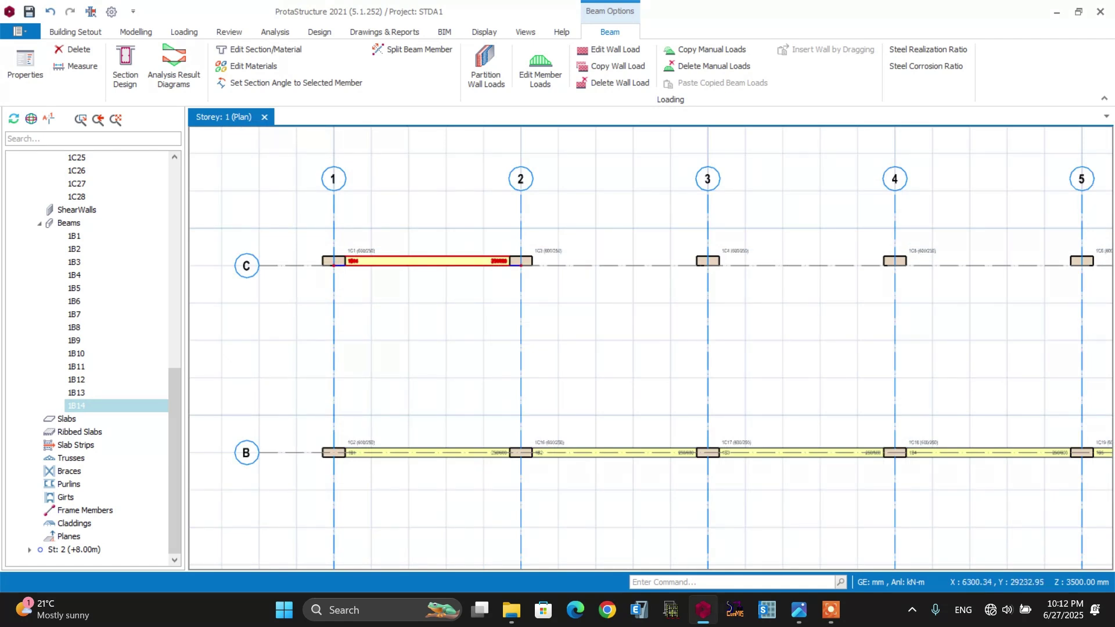
# Insert 250 x 600 mm beams along axis C from axis 2 to axis 14 with an eccentricity of 125 mm.
pyautogui.rightClick(381, 262)
pyautogui.click(418, 33)
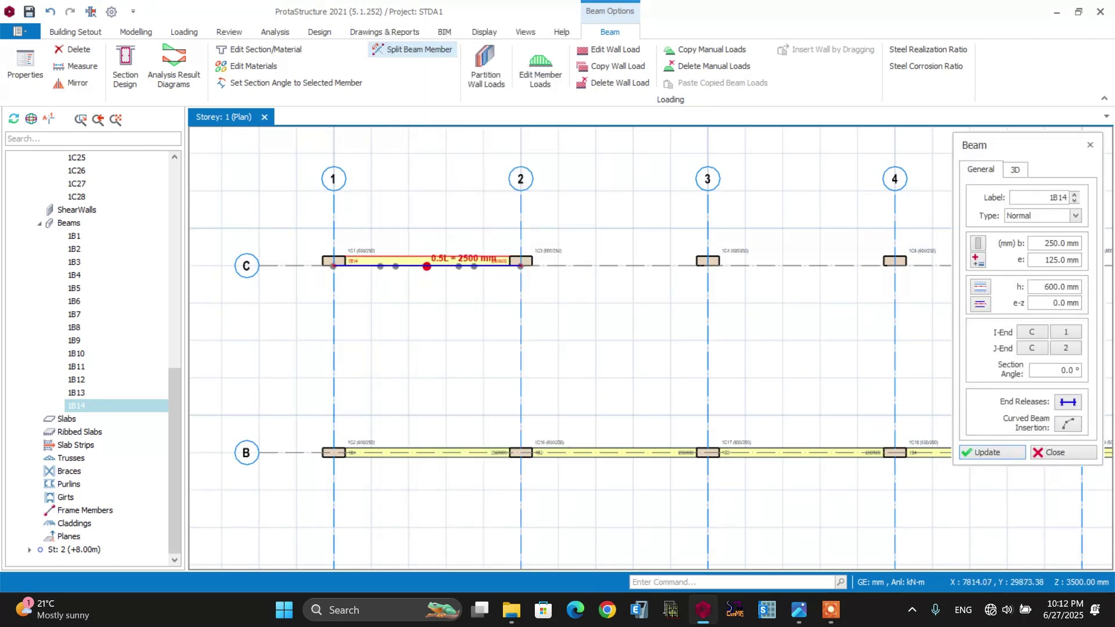
pyautogui.scroll(5, 522, 266)
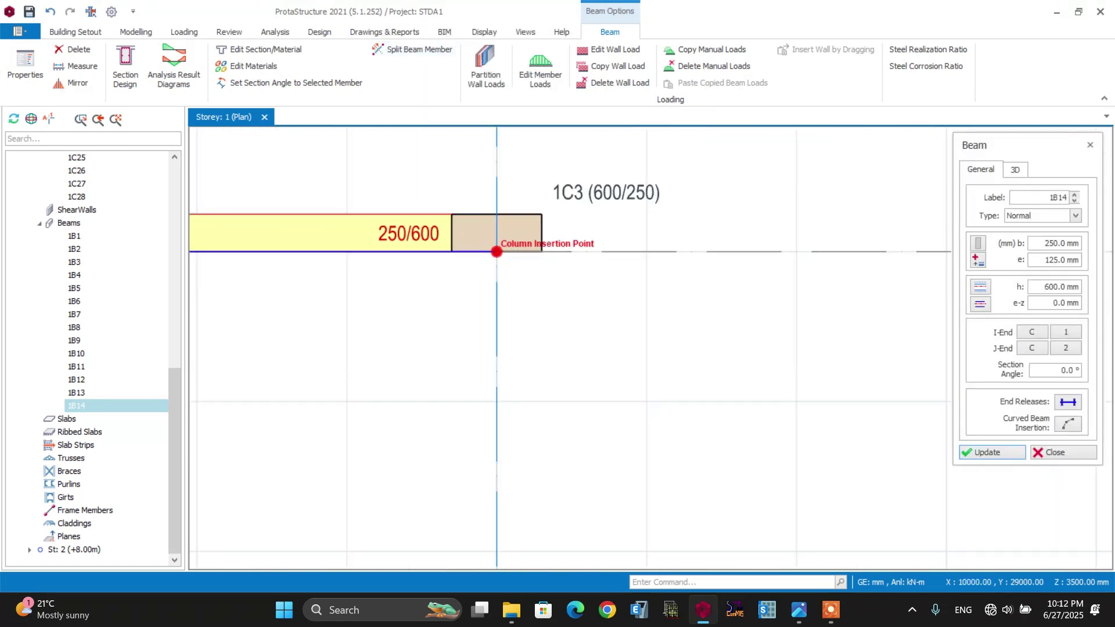
pyautogui.scroll(-8, 501, 256)
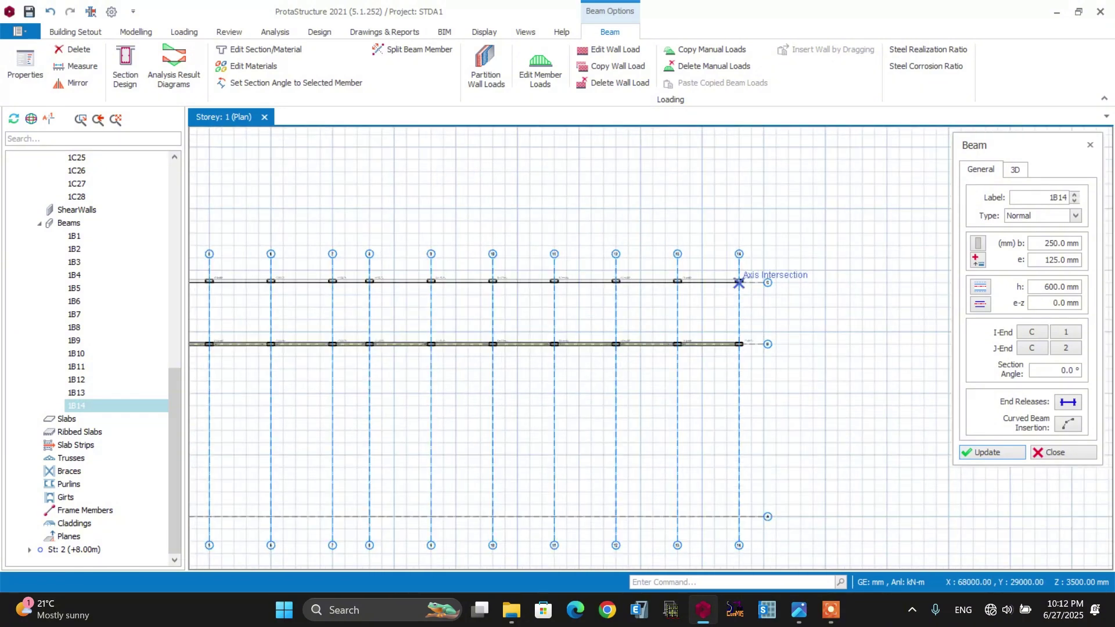
pyautogui.scroll(4, 738, 283)
pyautogui.click(737, 250)
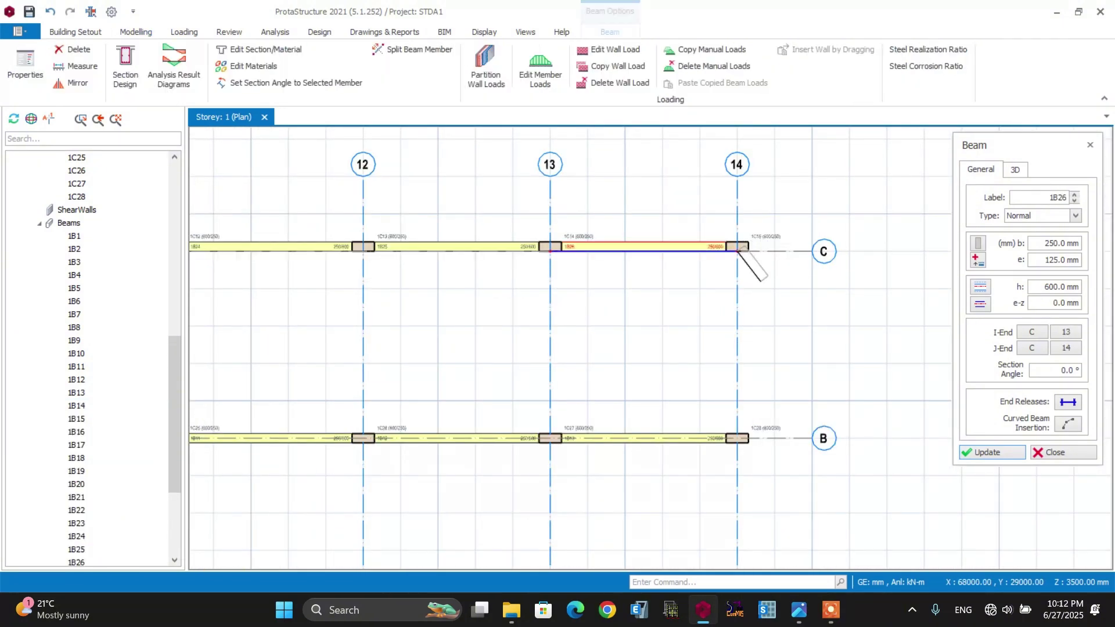
pyautogui.scroll(-6, 739, 251)
pyautogui.scroll(2, 747, 260)
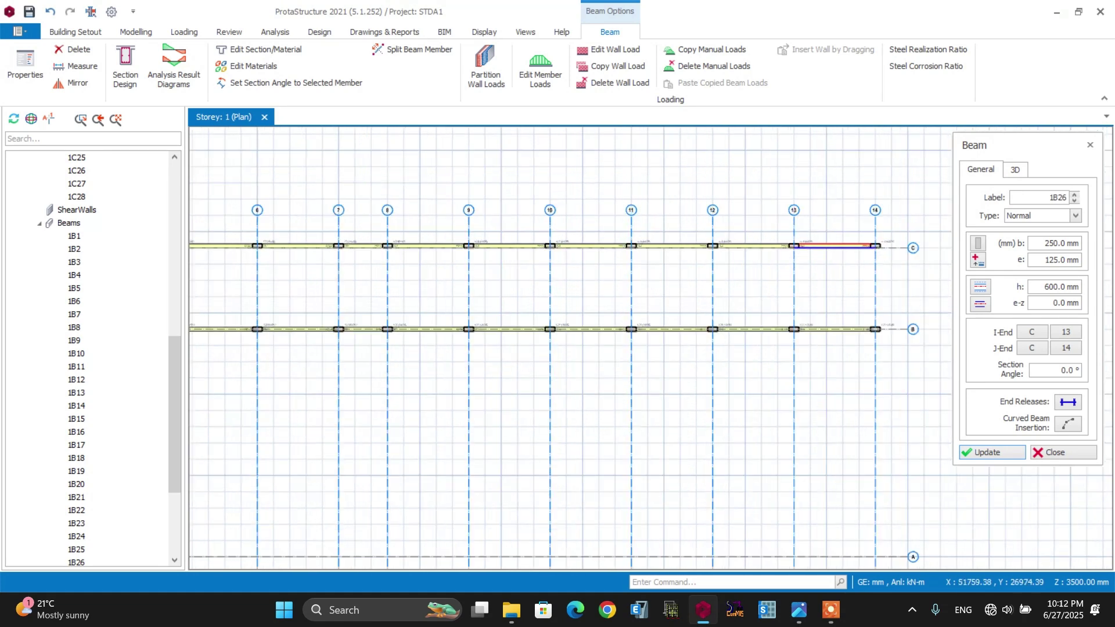
pyautogui.scroll(4, 682, 240)
pyautogui.press('Escape')
pyautogui.scroll(-6, 795, 236)
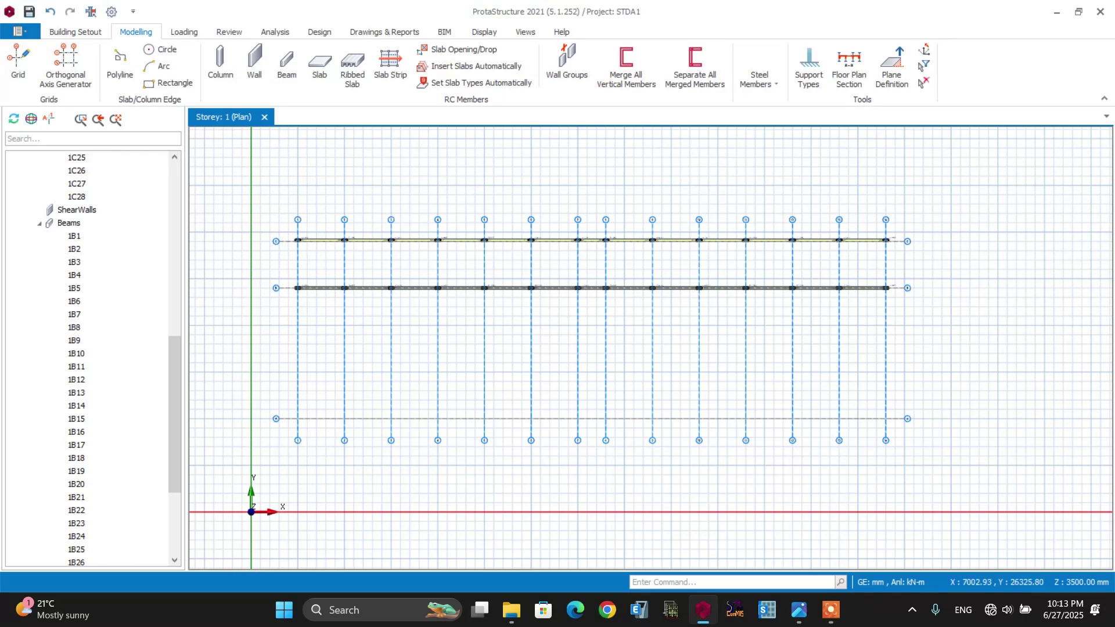
# Insert a 250 x 600 mm beam with zero eccentricity on axis 1 from B to C, reusing the axis B beam's properties.
pyautogui.scroll(5, 305, 286)
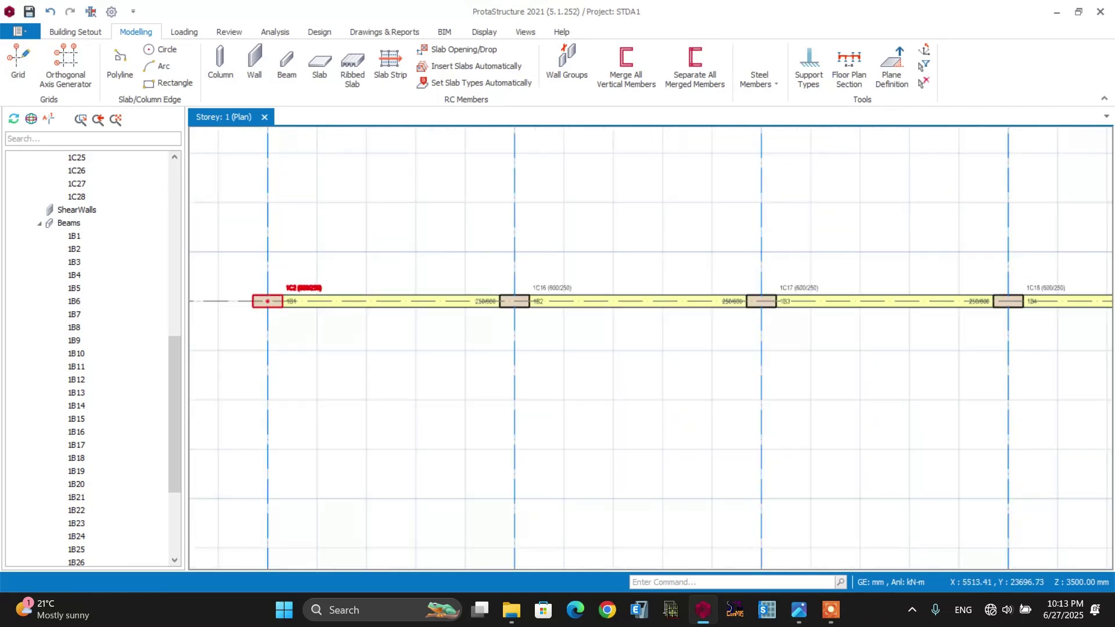
pyautogui.rightClick(324, 301)
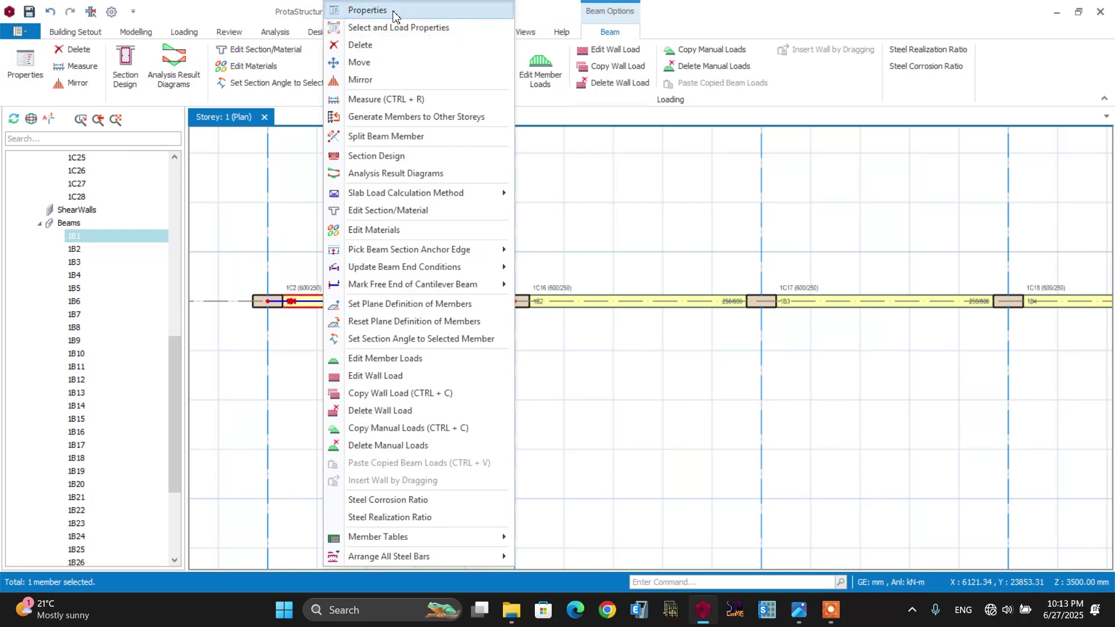
pyautogui.click(360, 10)
pyautogui.scroll(-3, 351, 293)
pyautogui.scroll(6, 360, 296)
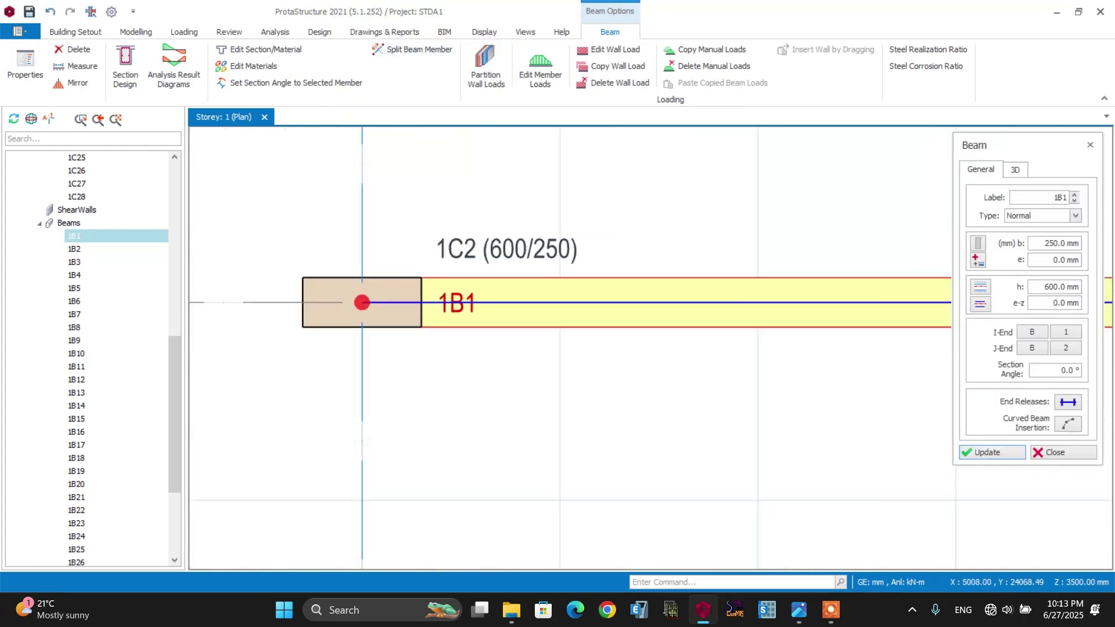
pyautogui.scroll(-3, 336, 376)
pyautogui.scroll(-3, 334, 378)
pyautogui.scroll(3, 331, 241)
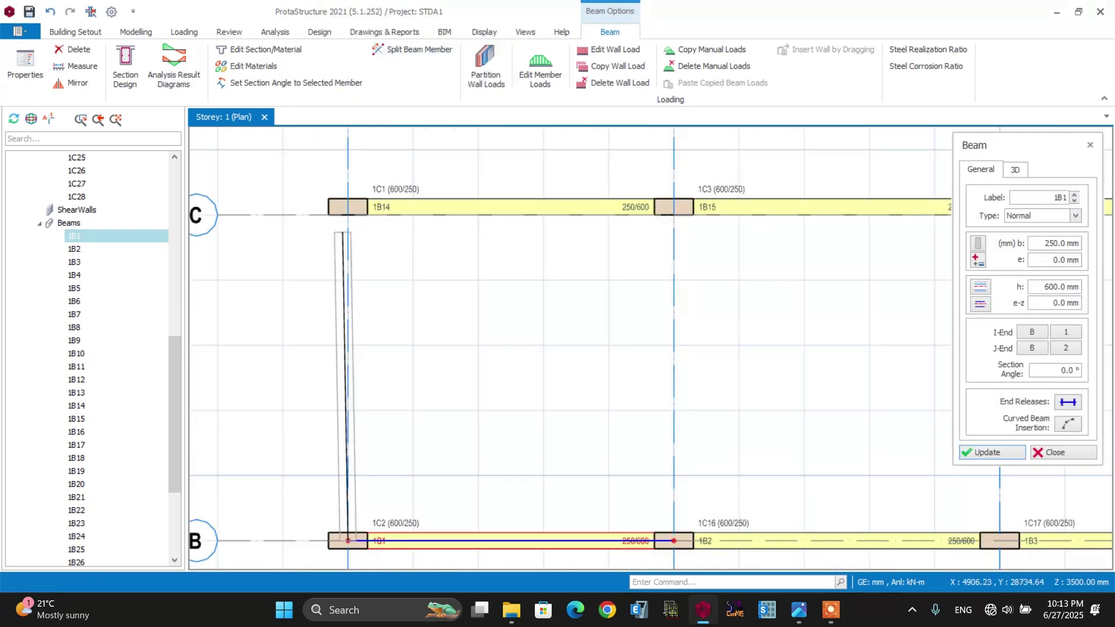
pyautogui.click(348, 220)
# Insert 250 x 600 mm transverse beams between axes B and C on each axis from 2 to 14.
pyautogui.scroll(-3, 334, 238)
pyautogui.scroll(2, 473, 369)
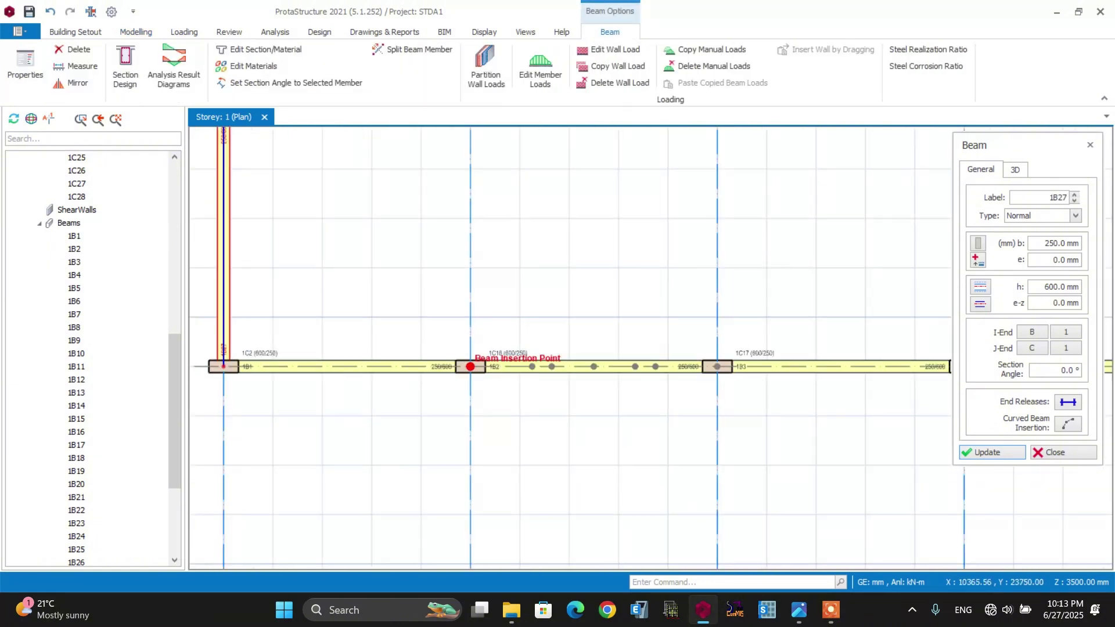
pyautogui.scroll(-3, 467, 372)
pyautogui.scroll(4, 463, 191)
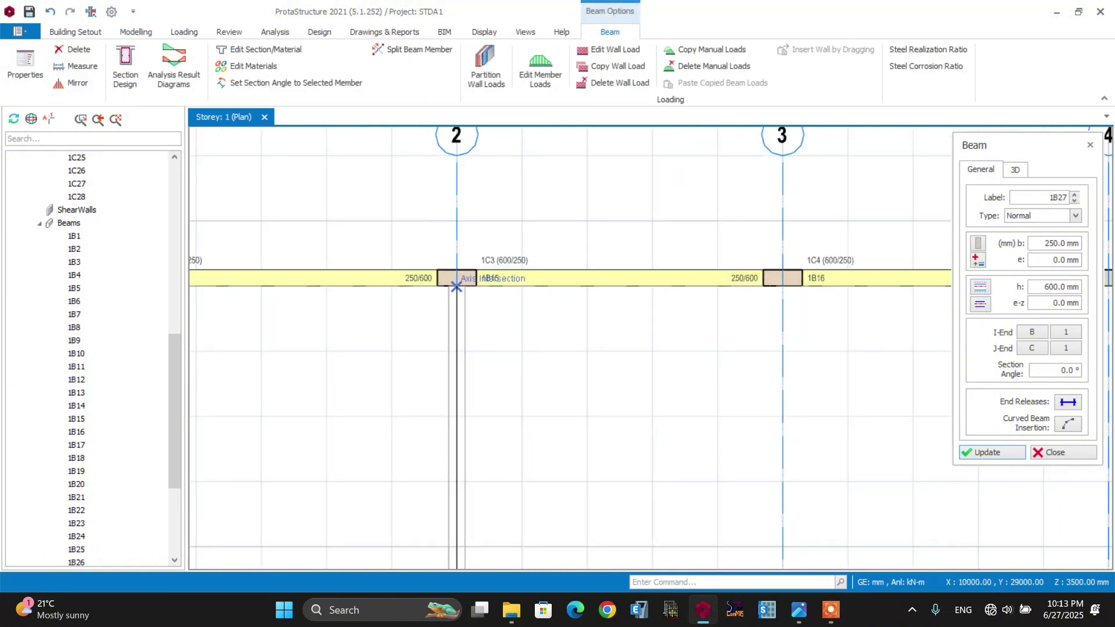
pyautogui.click(456, 325)
pyautogui.scroll(-2, 402, 302)
pyautogui.scroll(-2, 488, 383)
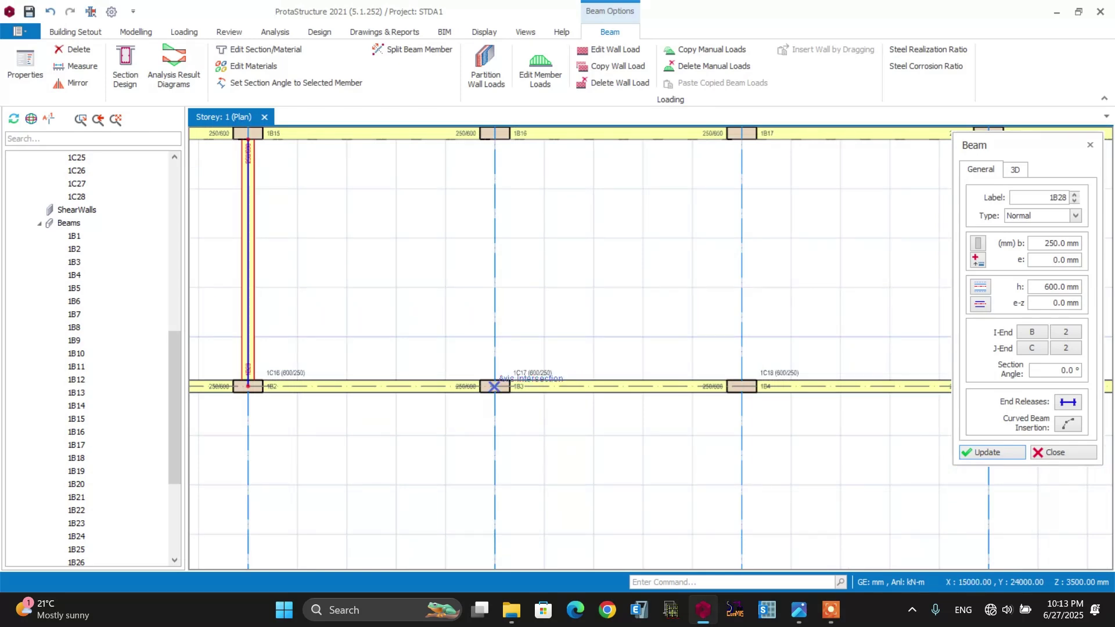
pyautogui.scroll(-3, 313, 221)
pyautogui.press('Escape')
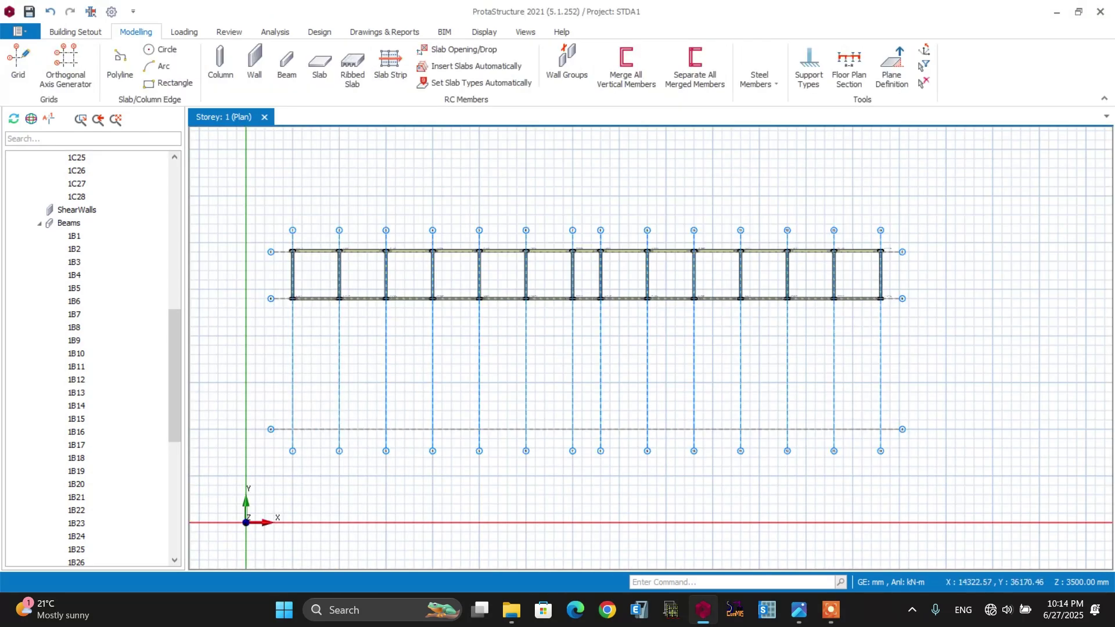
# Shift the columns at C/1 and B/1 inward until their outer faces are flush with the axis 1 beam's outer face.
pyautogui.scroll(6, 291, 251)
pyautogui.click(364, 262)
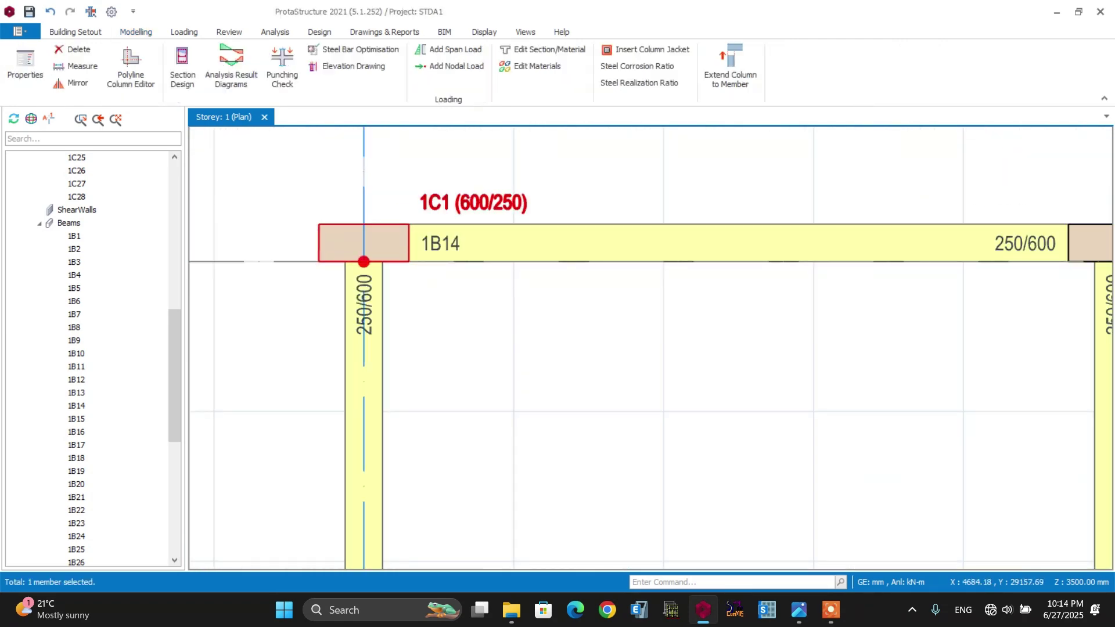
pyautogui.moveTo(363, 262)
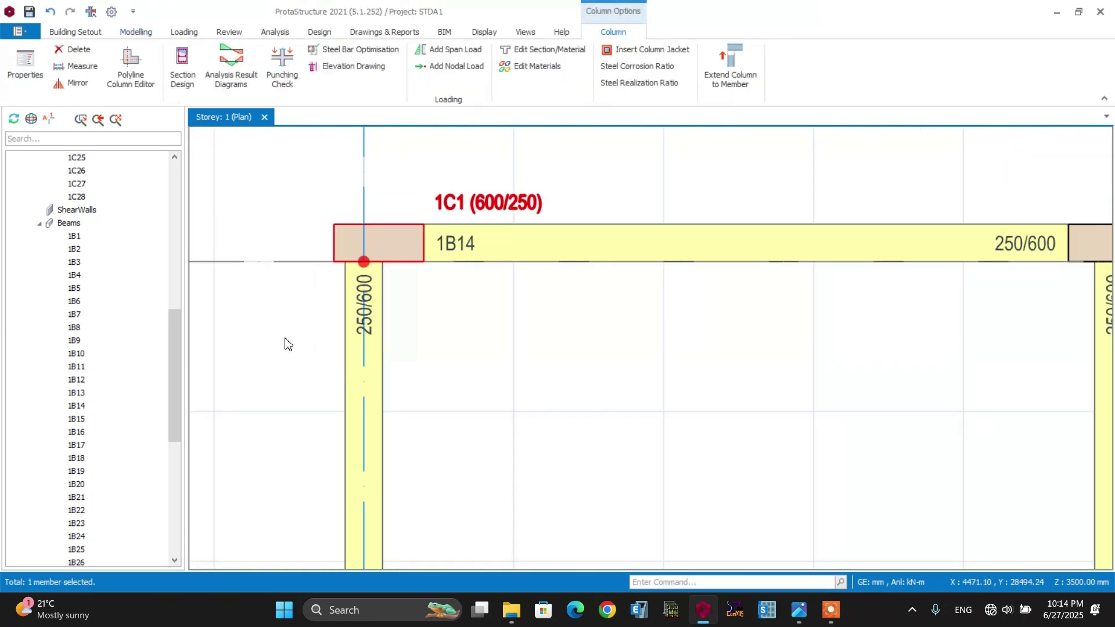
pyautogui.press('Escape')
pyautogui.scroll(-6, 363, 261)
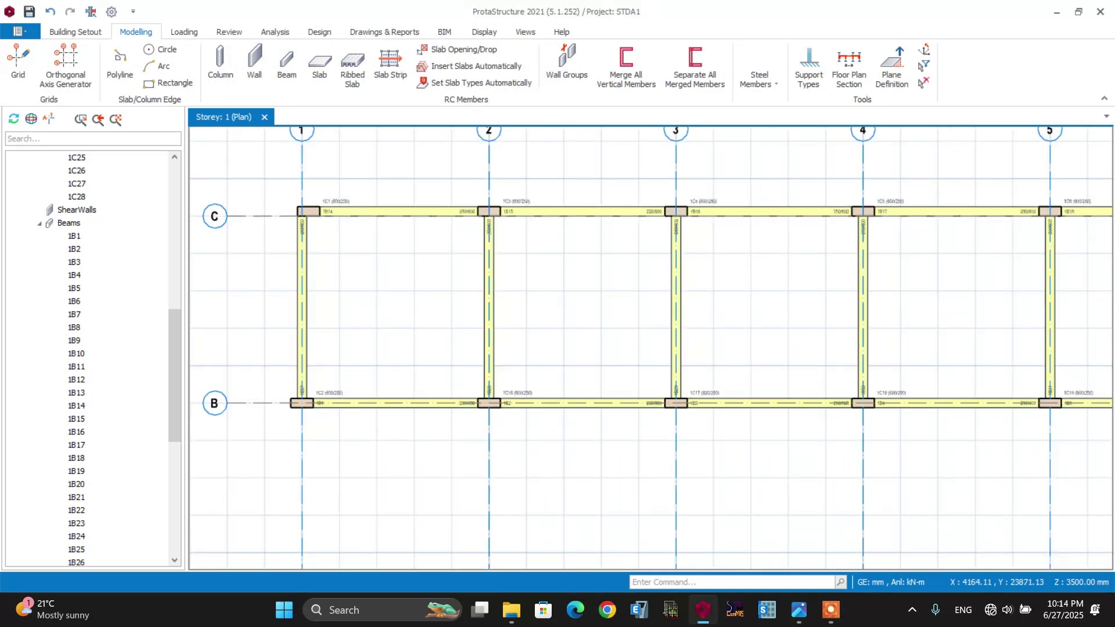
pyautogui.scroll(6, 373, 366)
pyautogui.click(372, 366)
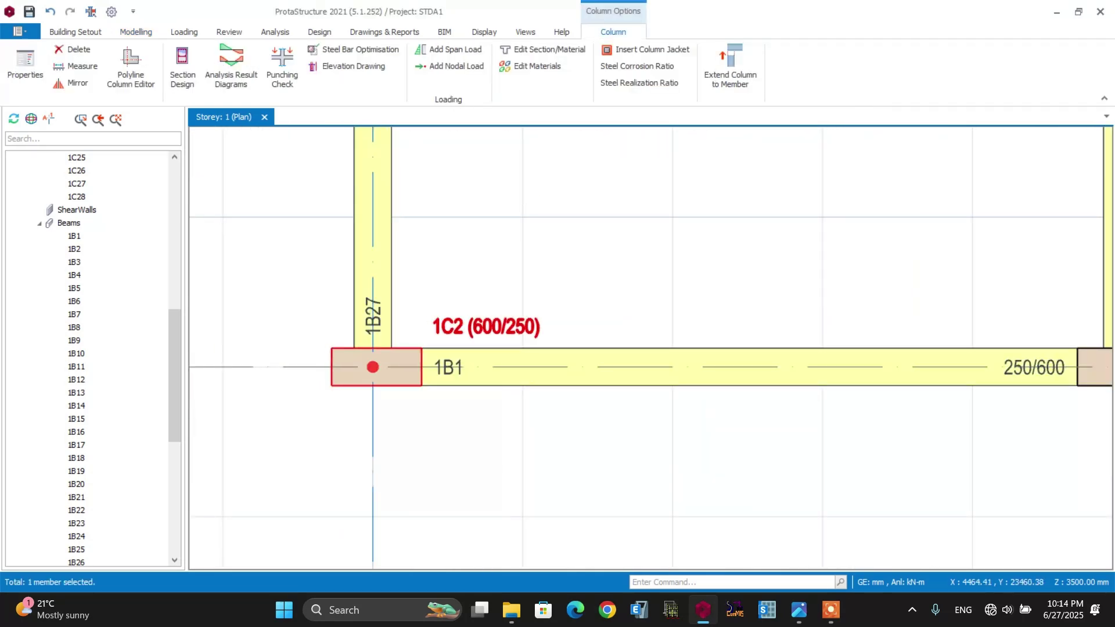
pyautogui.press('Escape')
pyautogui.scroll(-6, 292, 455)
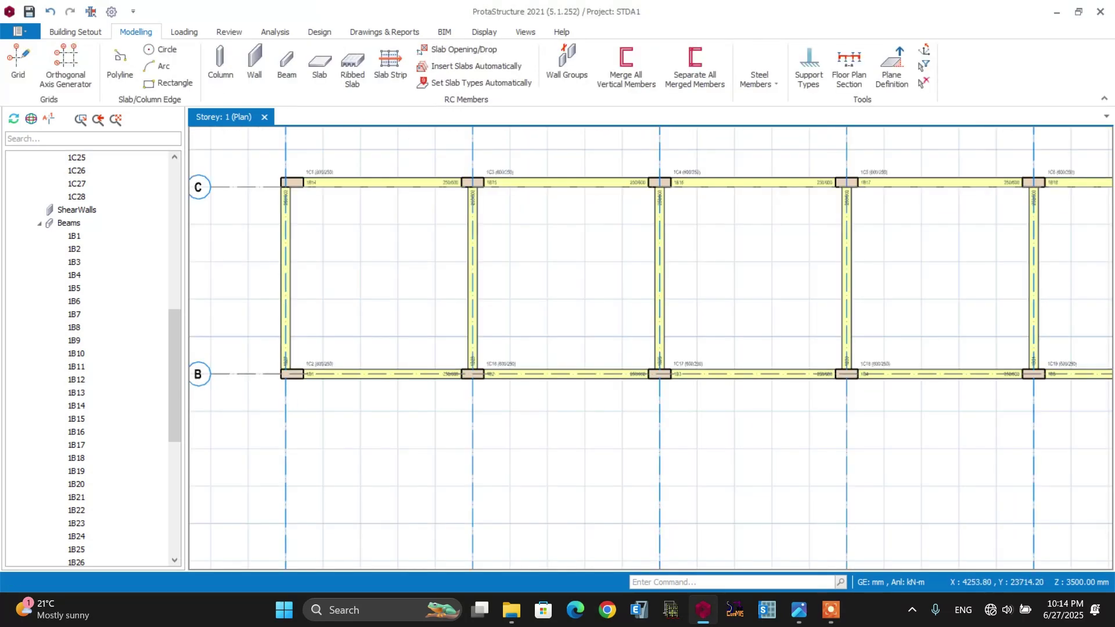
# Shift the columns at B/14 and C/14 inward until their outer faces are flush with the axis 14 beam's outer face.
pyautogui.scroll(6, 780, 384)
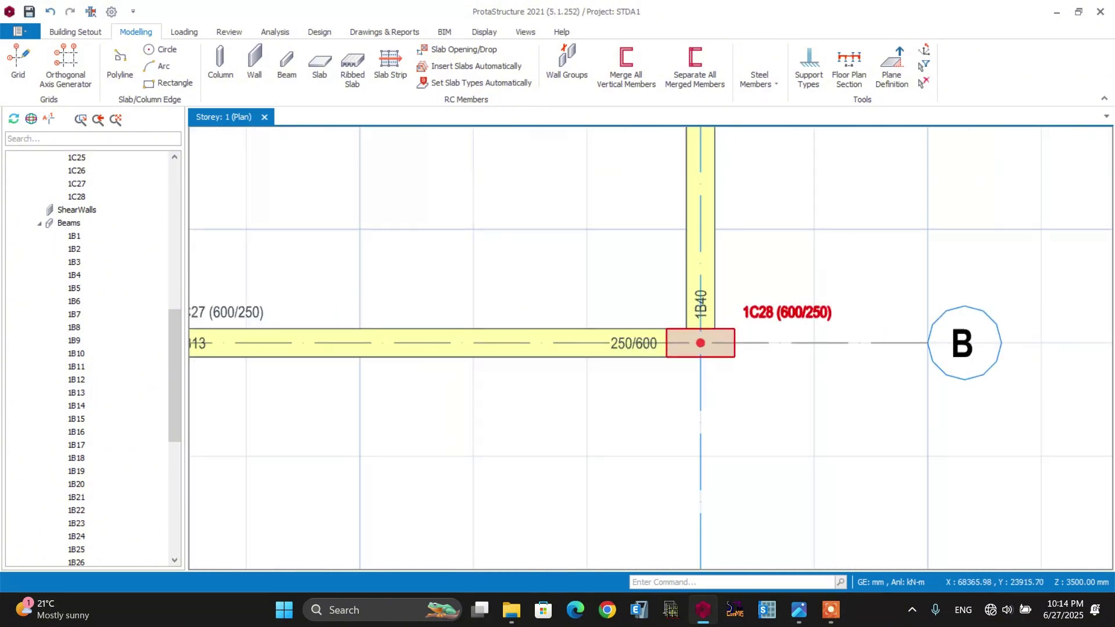
pyautogui.click(777, 383)
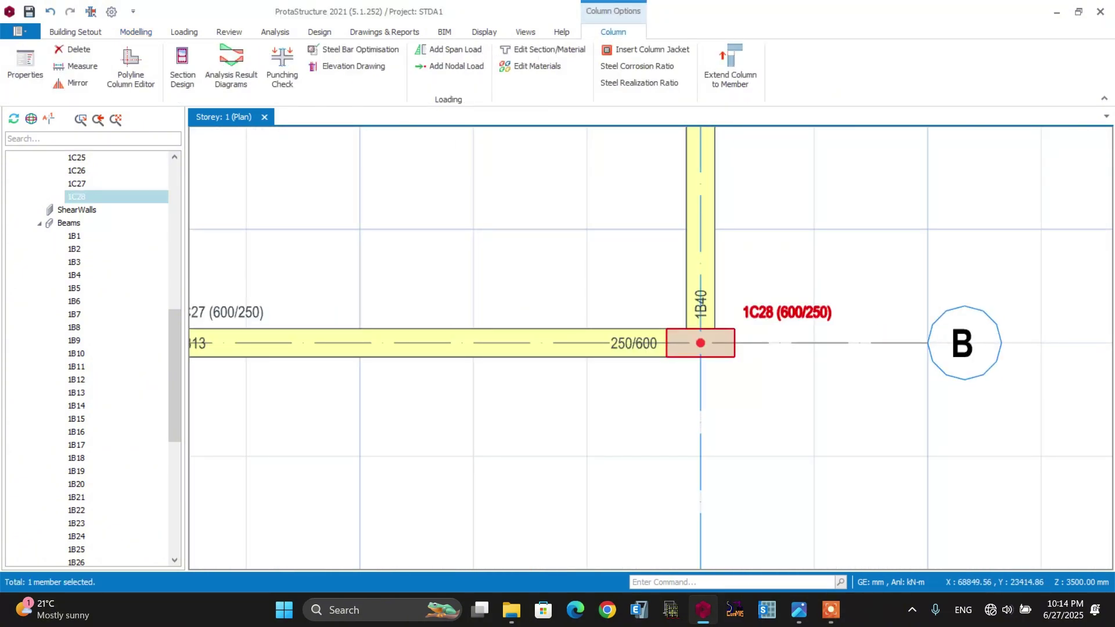
pyautogui.press('Escape')
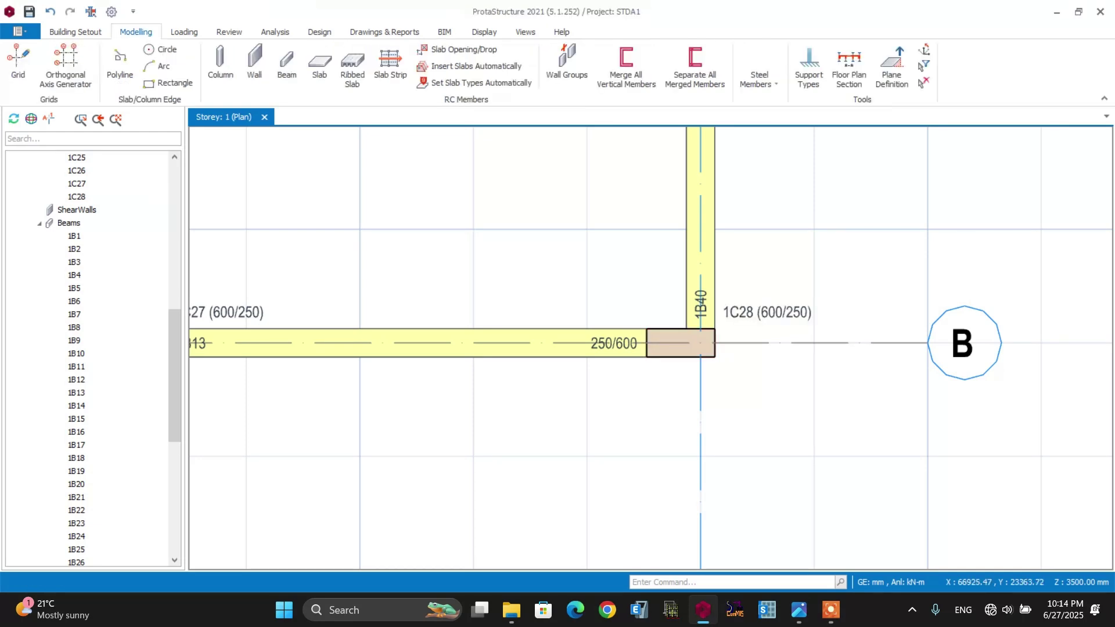
pyautogui.scroll(-6, 621, 349)
pyautogui.scroll(6, 586, 278)
pyautogui.click(607, 269)
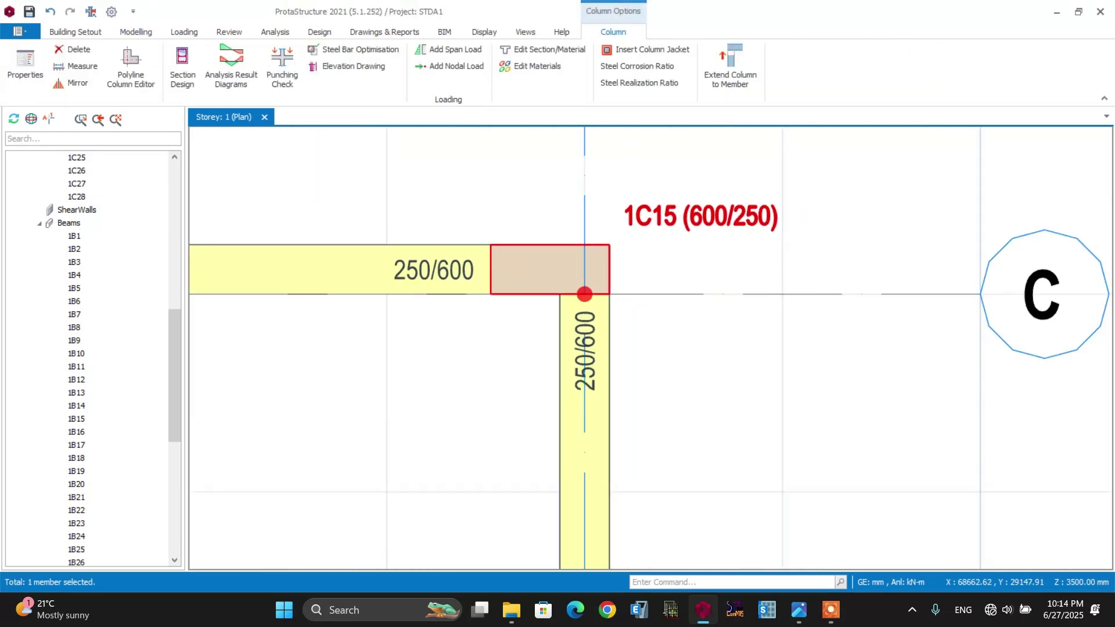
pyautogui.press('Escape')
pyautogui.scroll(-6, 729, 269)
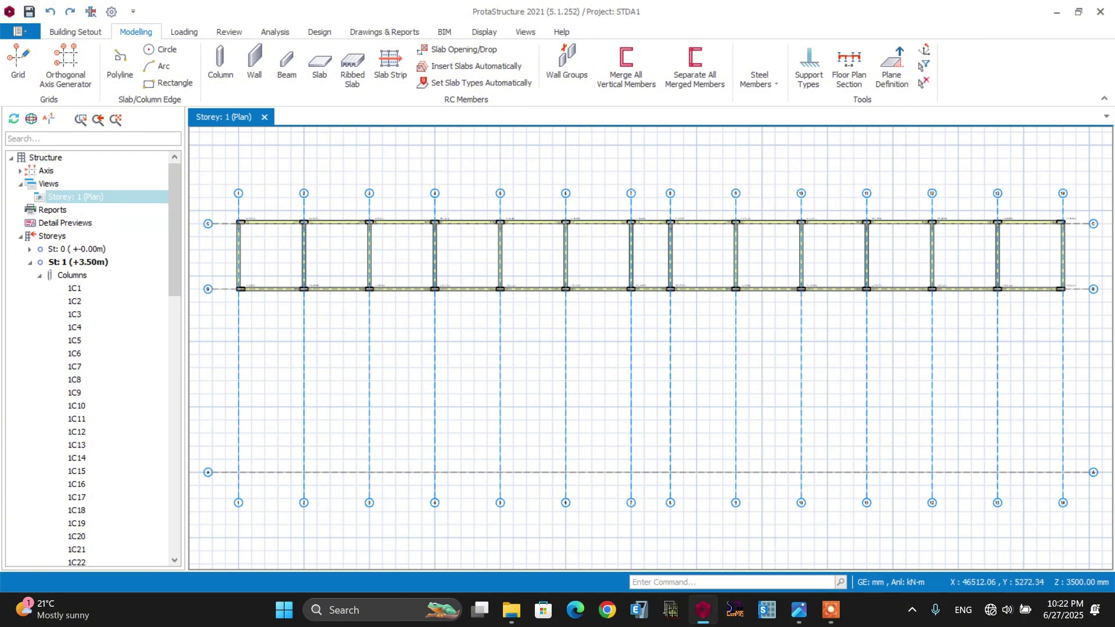
# Switch to the reference image STADU.png and examine the walls beneath the grandstand seating.
pyautogui.click(799, 610)
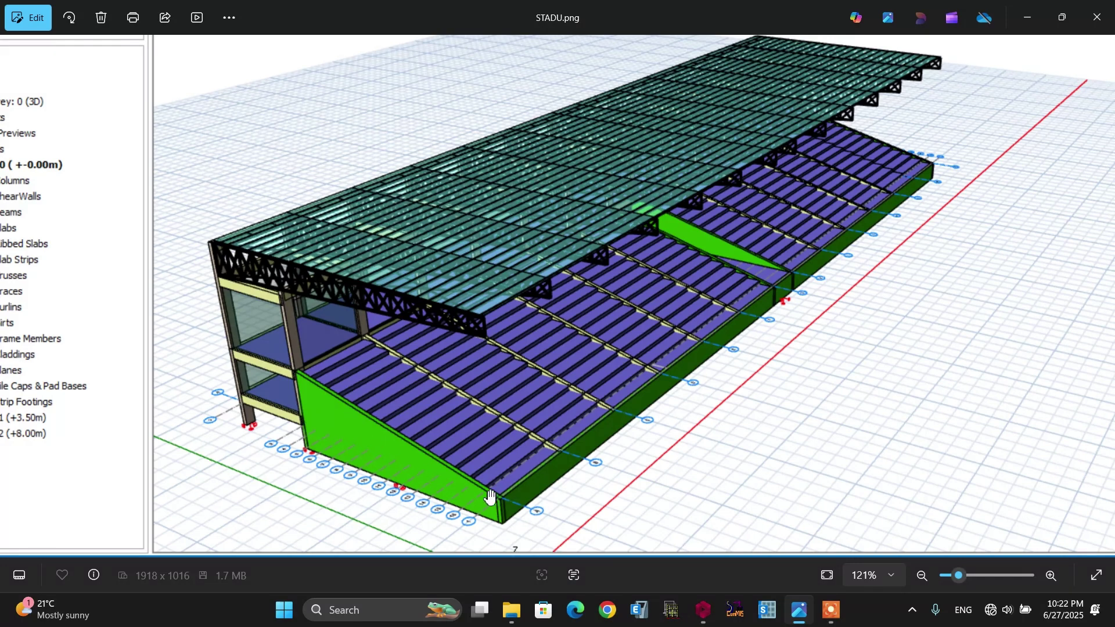
pyautogui.scroll(1, 779, 292)
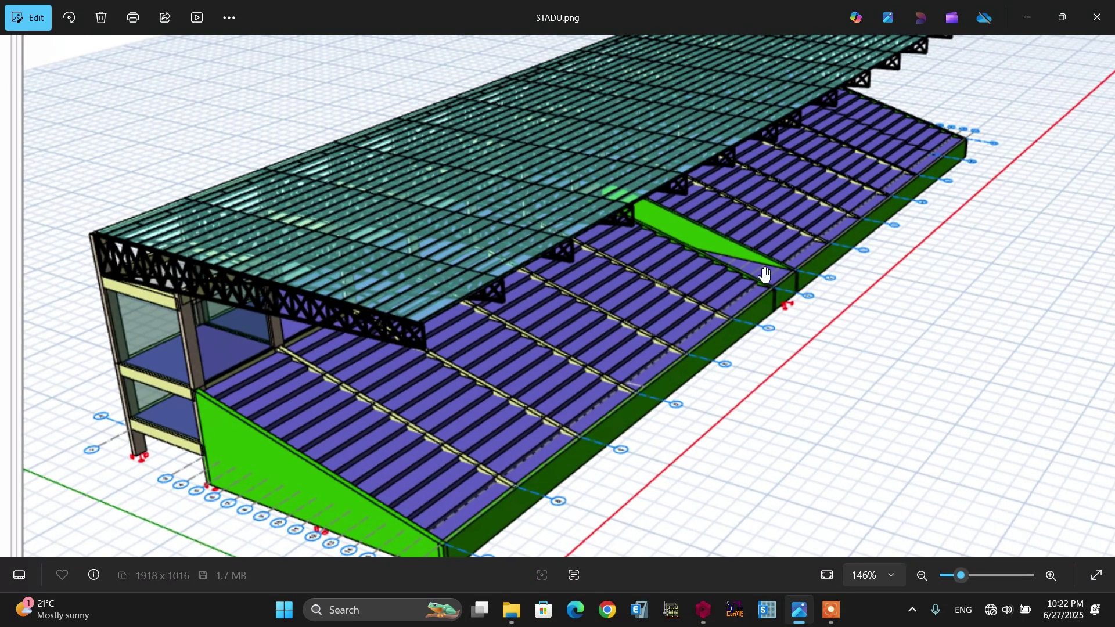
pyautogui.scroll(3, 734, 259)
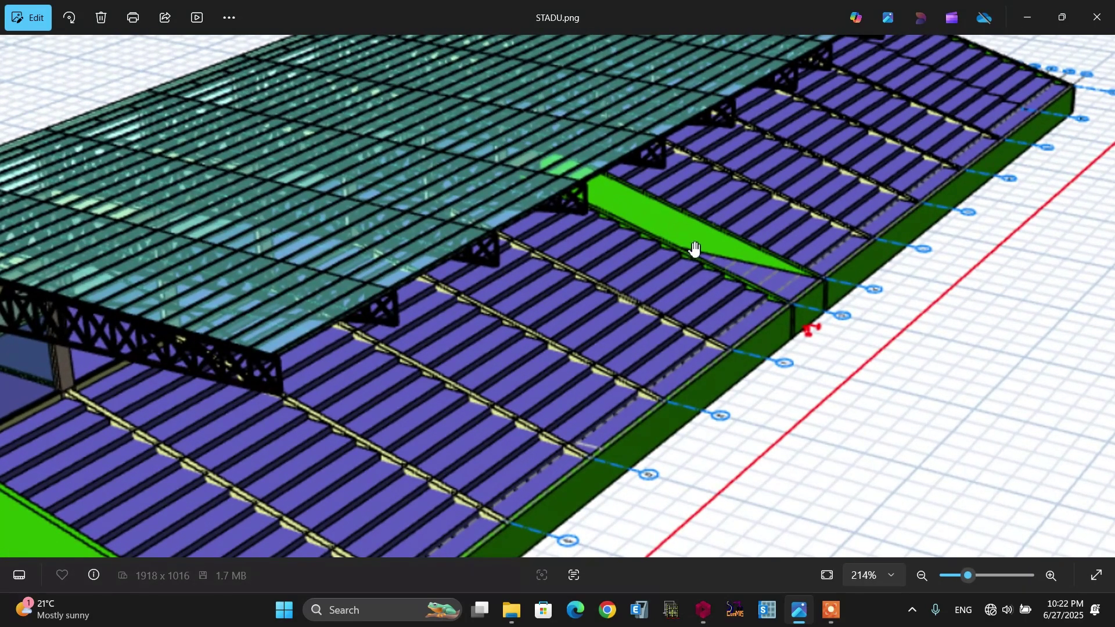
pyautogui.scroll(-2, 741, 276)
pyautogui.scroll(-2, 740, 276)
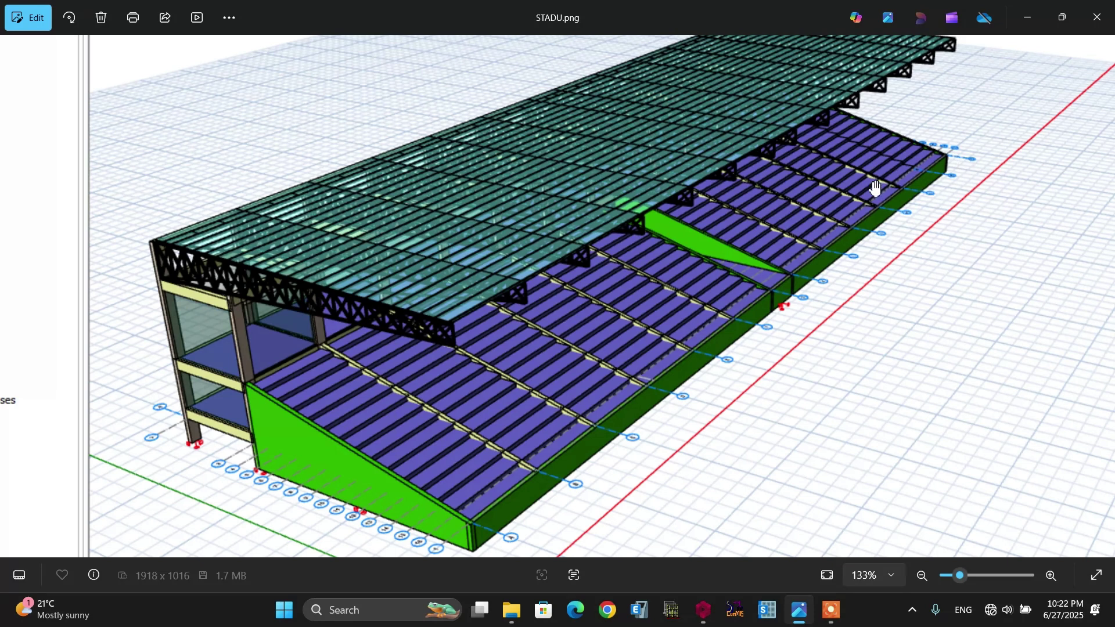
pyautogui.scroll(-1, 761, 242)
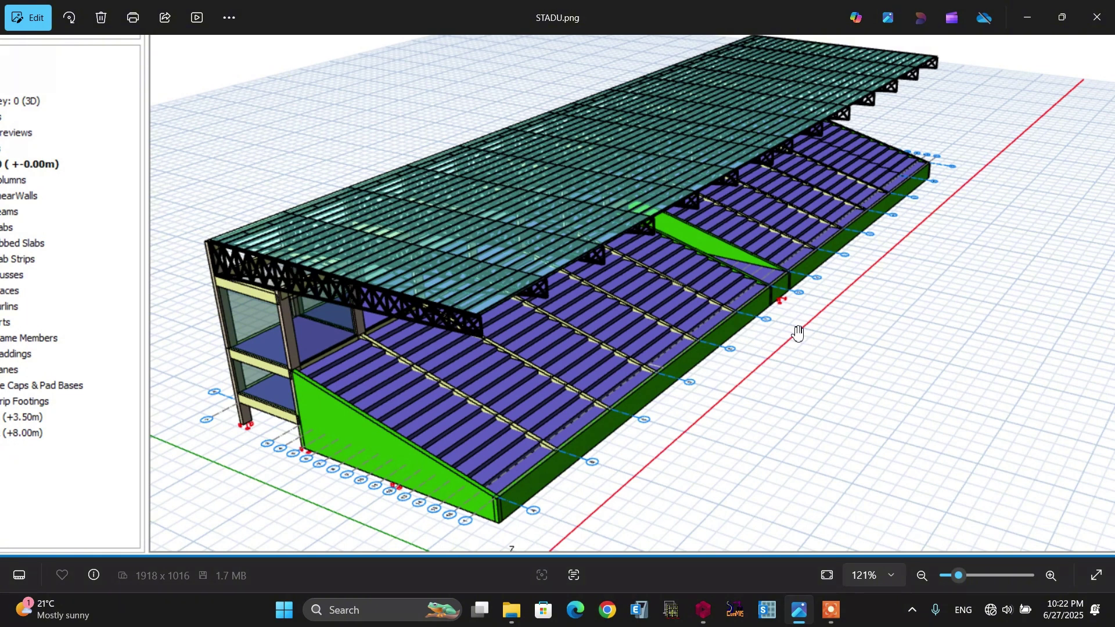
# Return to ProtaStructure and insert a 250 mm thick wall on axis 1 from axis A to axis B.
pyautogui.click(704, 610)
pyautogui.click(256, 65)
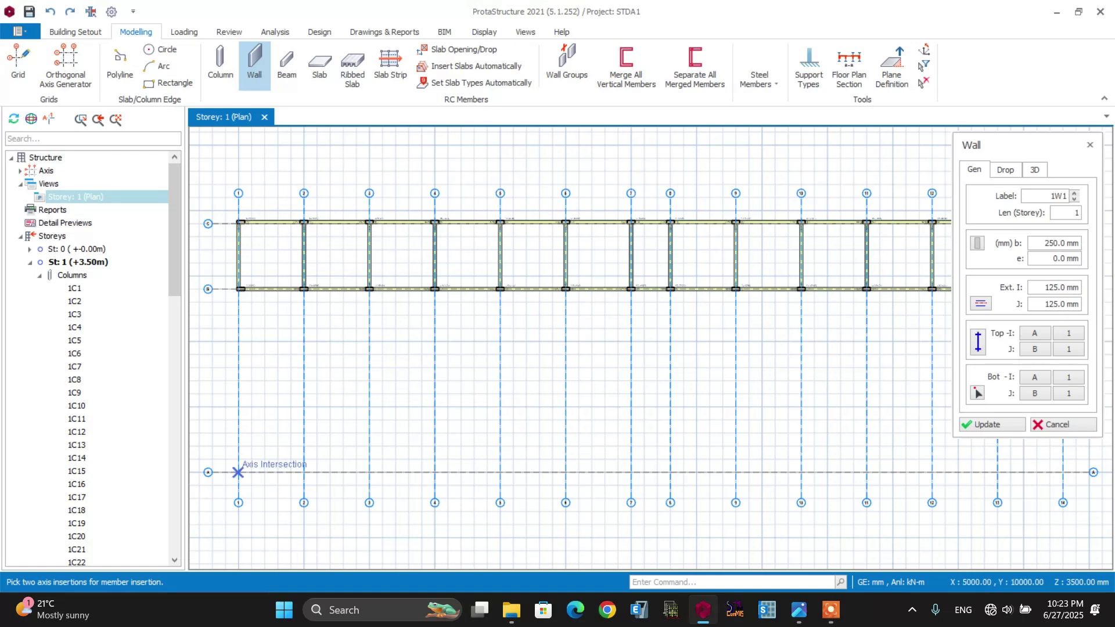
pyautogui.click(238, 472)
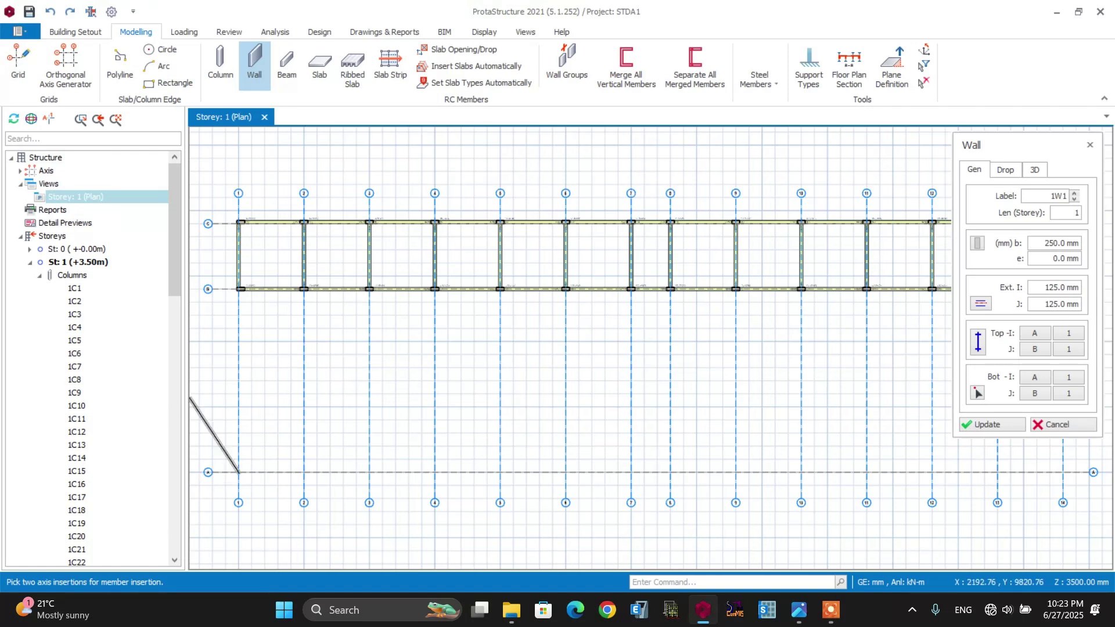
pyautogui.scroll(5, 232, 348)
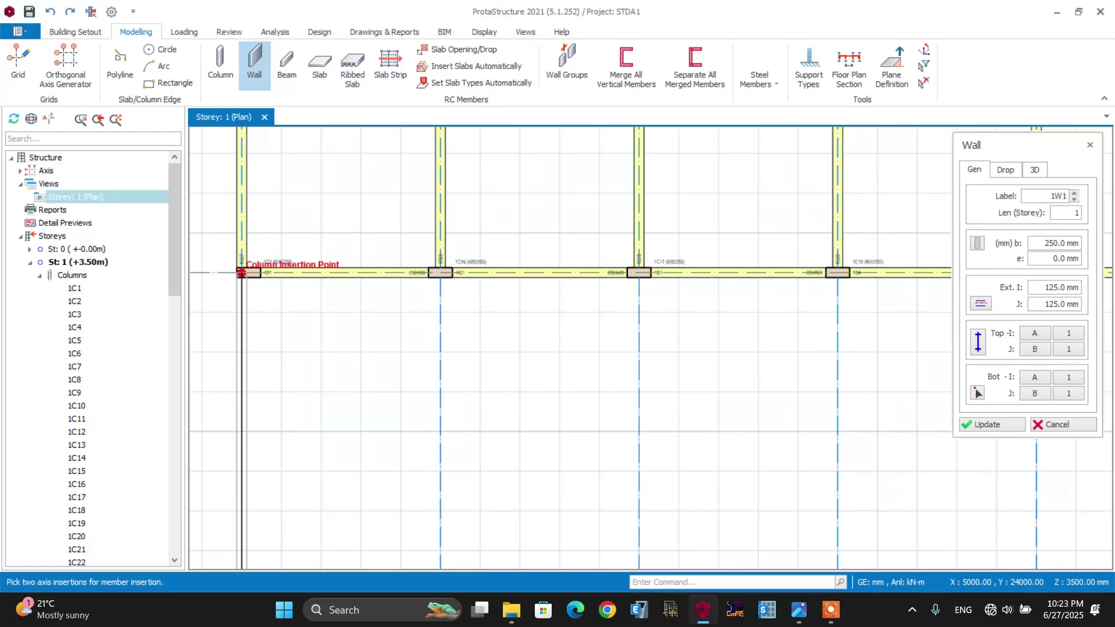
pyautogui.click(243, 272)
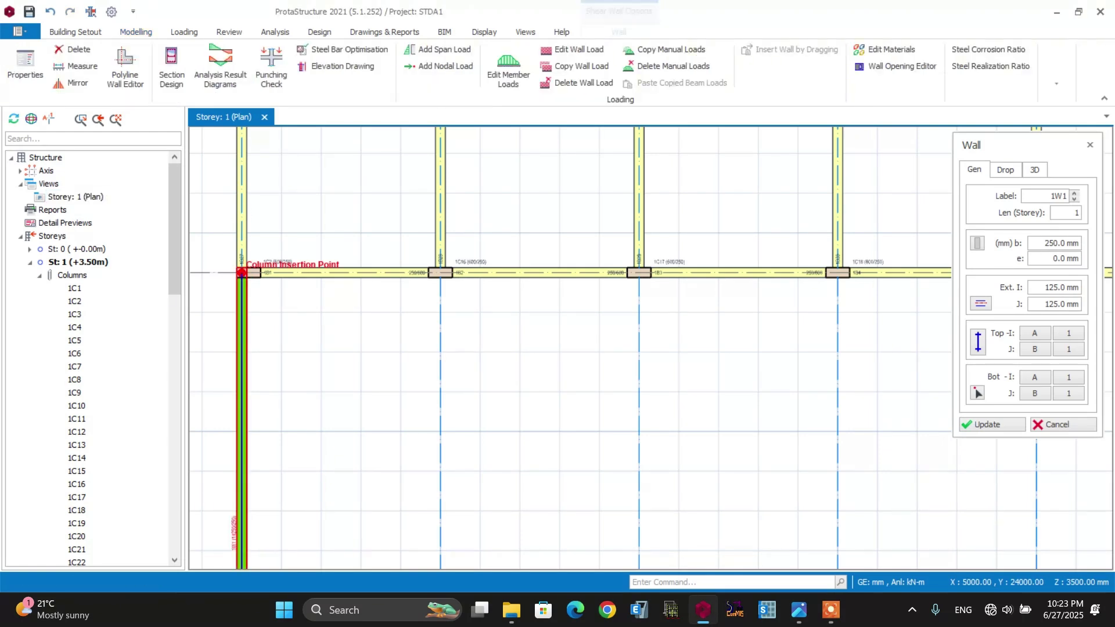
pyautogui.click(1089, 144)
pyautogui.scroll(-5, 650, 348)
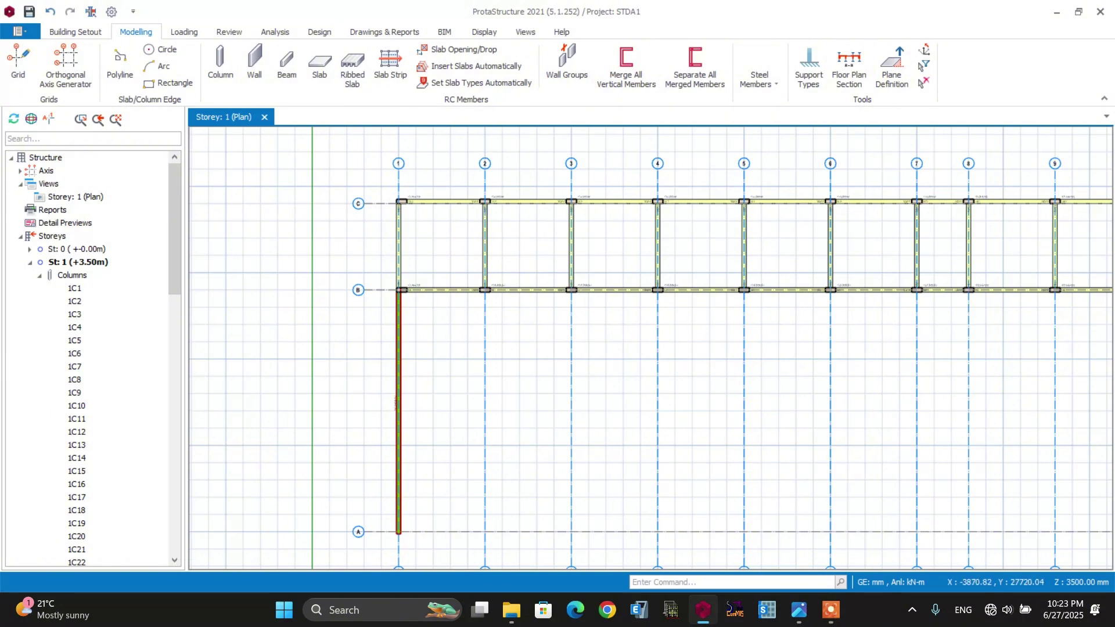
# Show storey 1 in 3D and compare the axis 1 wall with the end wall in the reference image STADU.png.
pyautogui.rightClick(97, 200)
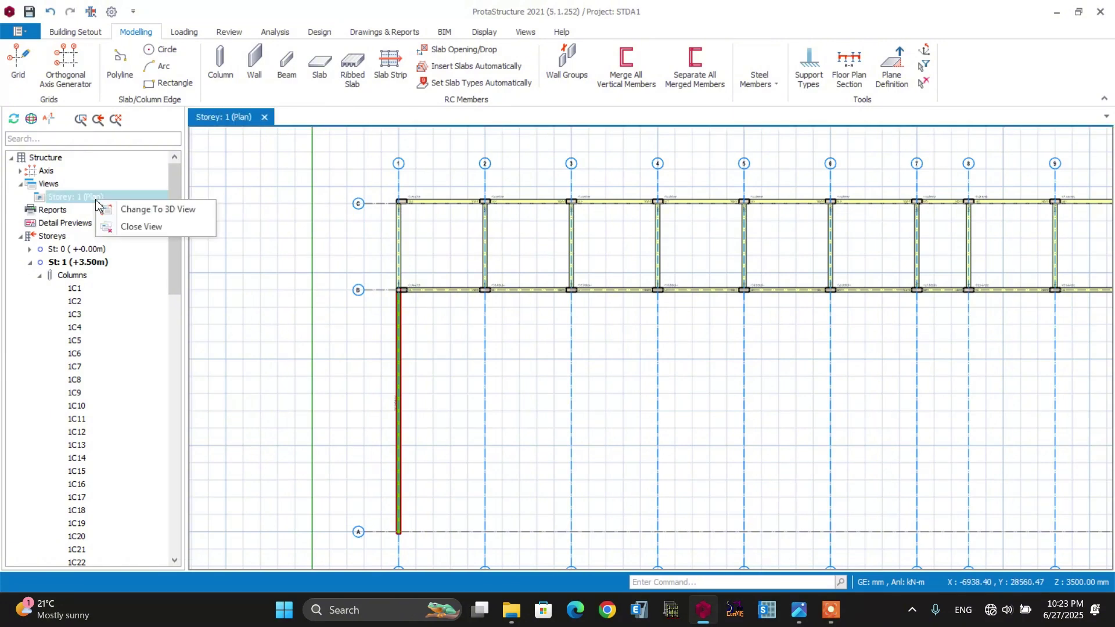
pyautogui.click(152, 209)
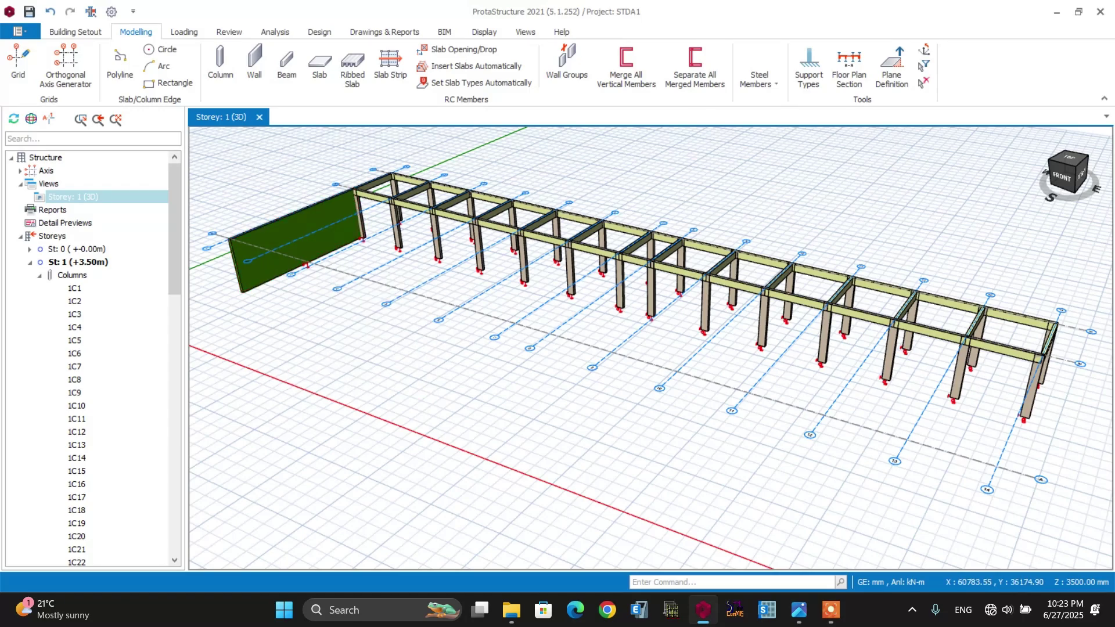
pyautogui.moveTo(1065, 174)
pyautogui.mouseDown()
pyautogui.moveTo(1110, 168)
pyautogui.moveTo(1080, 192)
pyautogui.moveTo(537, 351)
pyautogui.mouseUp()
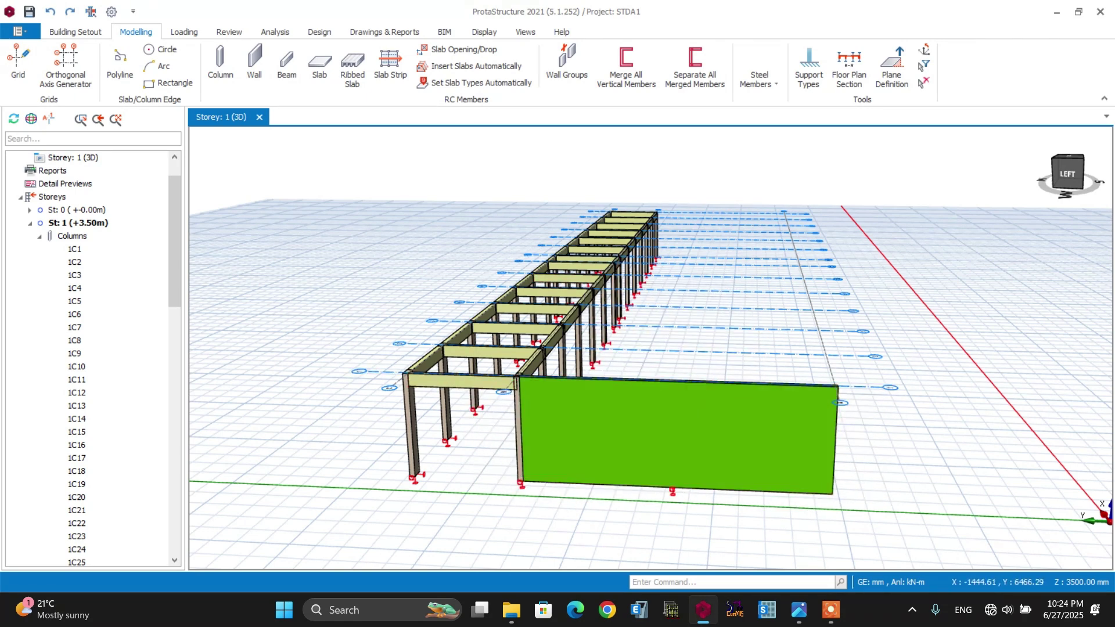
pyautogui.hotkey('alt', 'Tab')
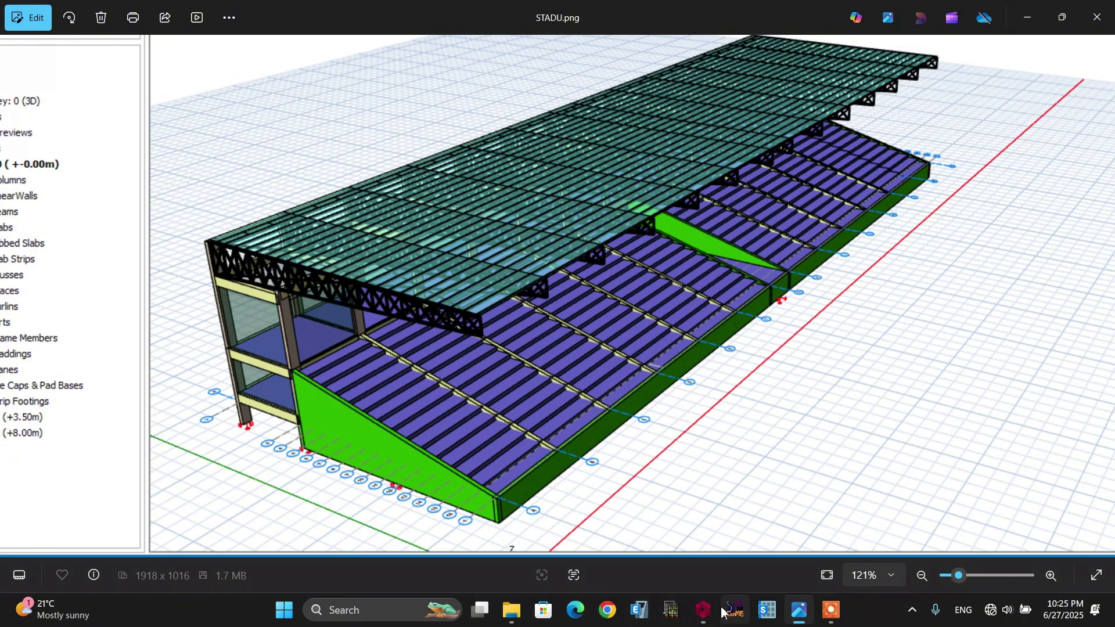
pyautogui.click(702, 610)
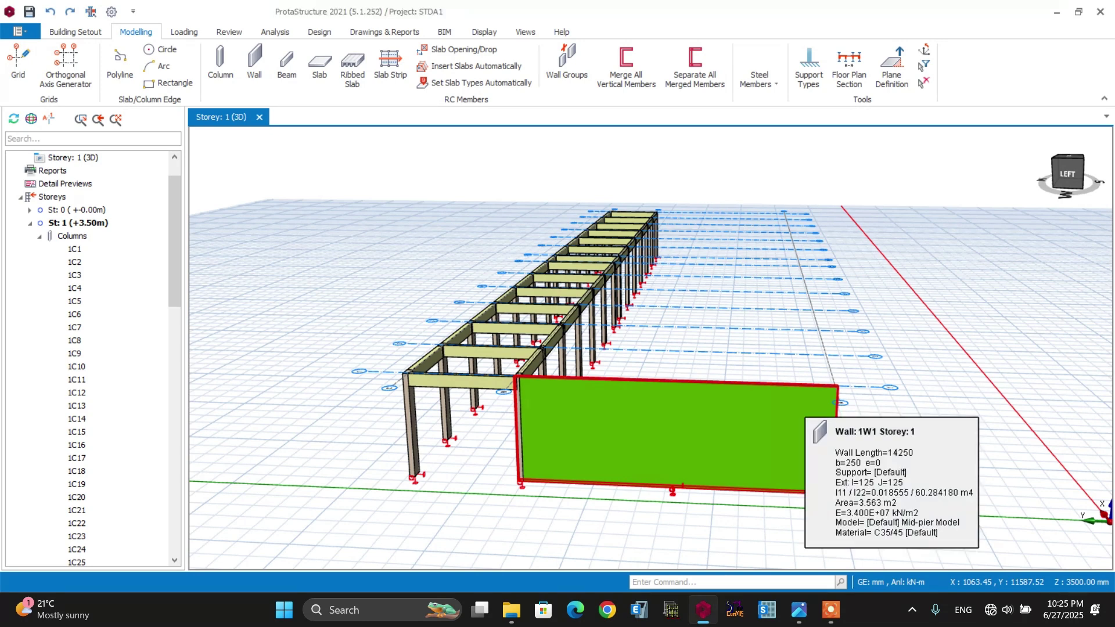
# Slope the top of the axis 1 wall by setting its I-end top level offset to -3500 mm.
pyautogui.doubleClick(797, 421)
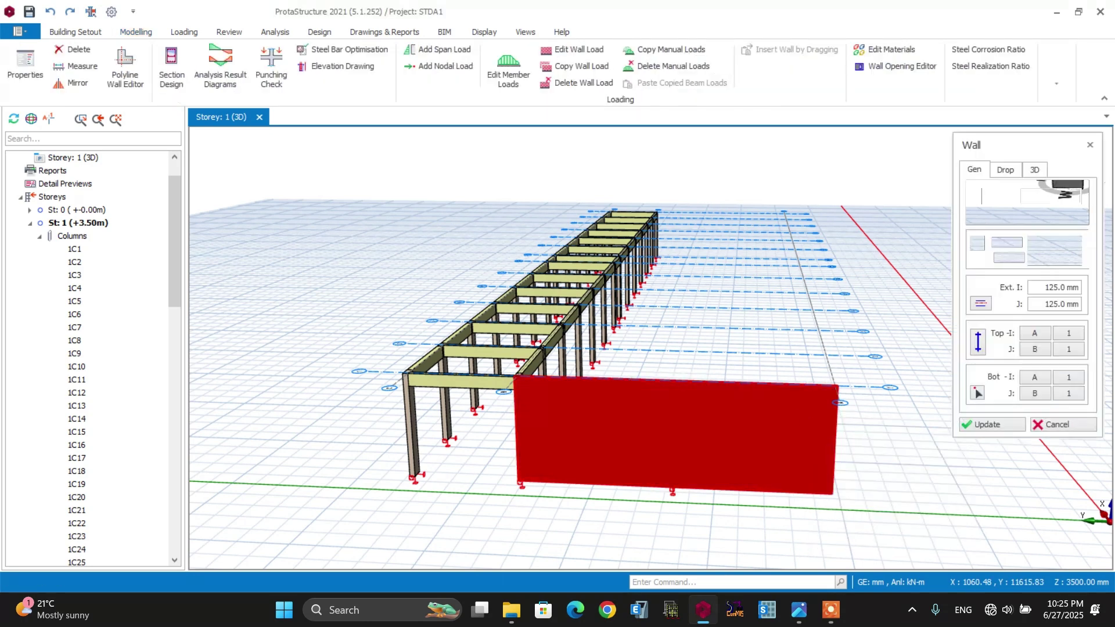
pyautogui.click(1033, 171)
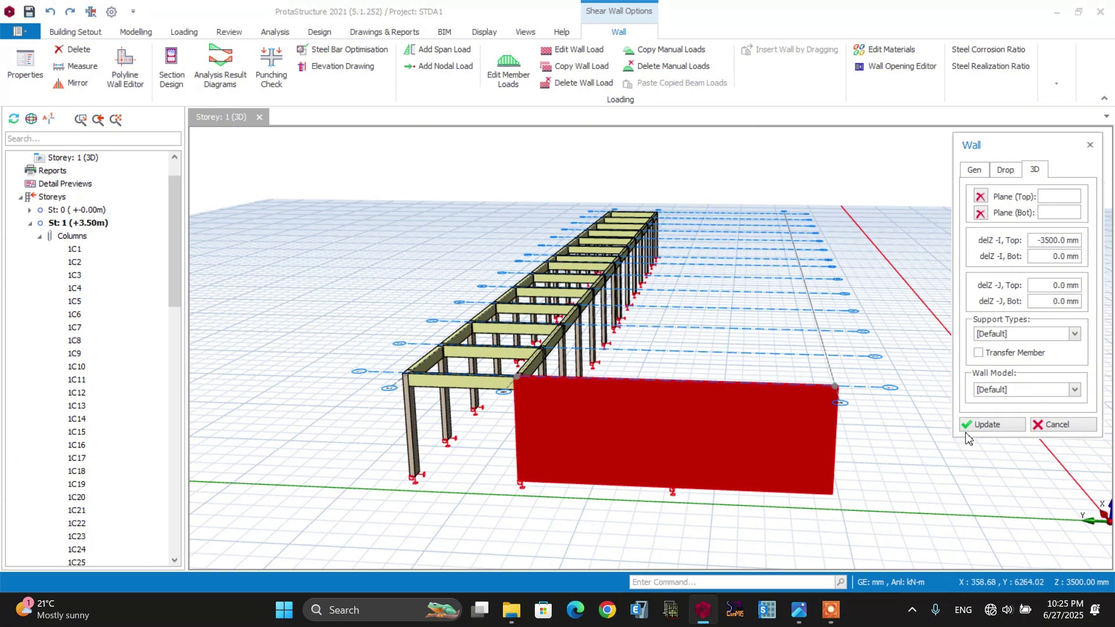
pyautogui.click(990, 424)
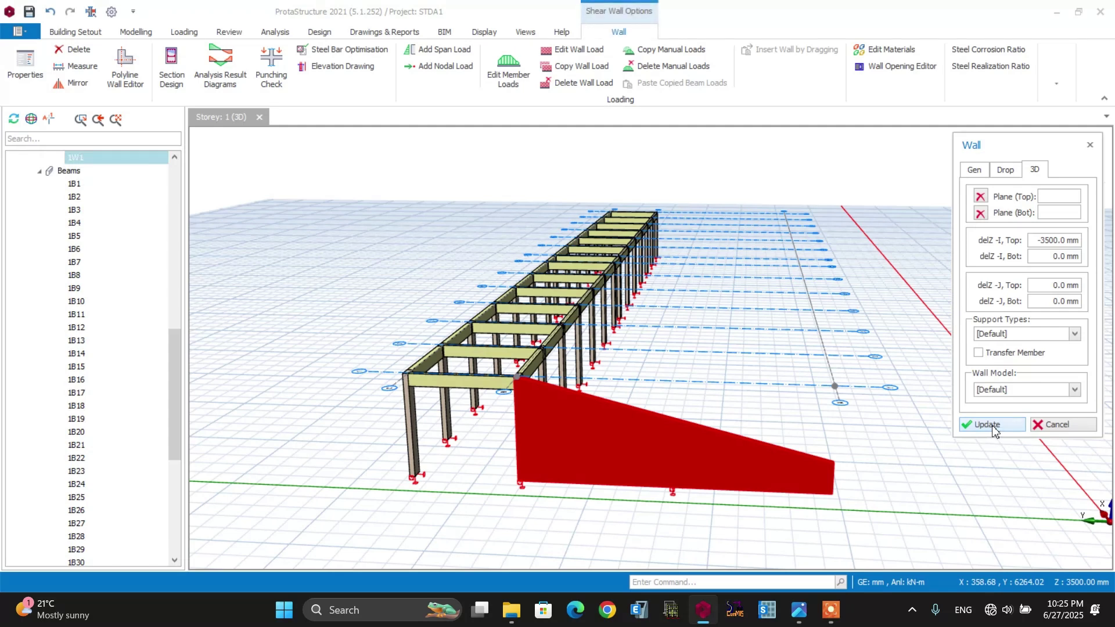
pyautogui.click(1048, 427)
pyautogui.scroll(3, 650, 348)
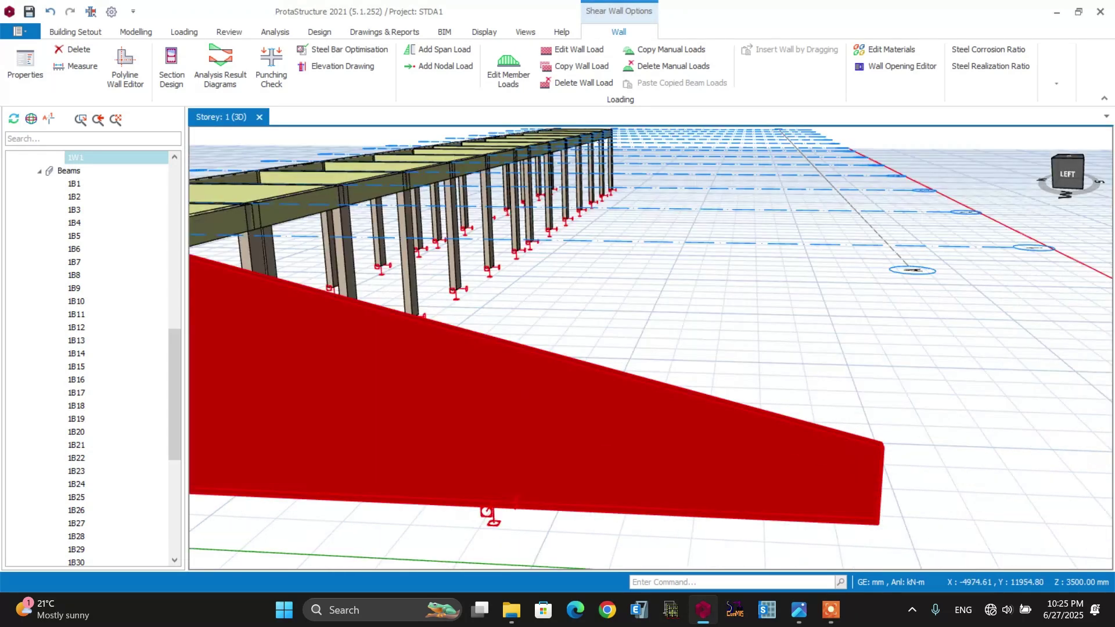
pyautogui.scroll(-3, 650, 348)
pyautogui.press('Escape')
pyautogui.scroll(3, 740, 441)
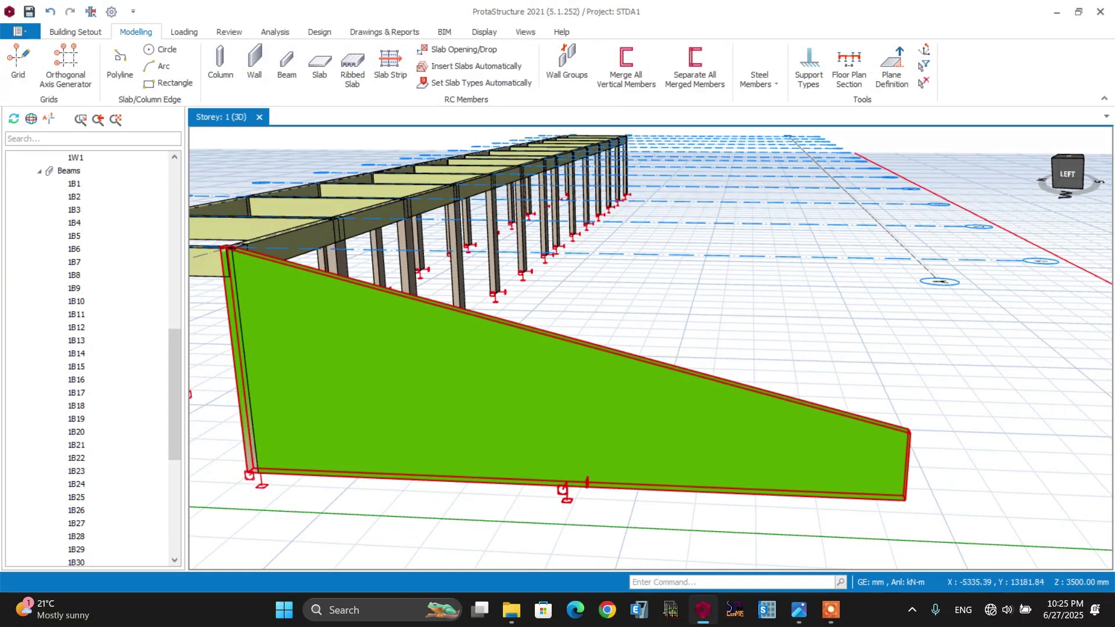
# Return storey 1 to plan view and load the sloped axis 1 wall's properties for a new wall.
pyautogui.rightClick(733, 420)
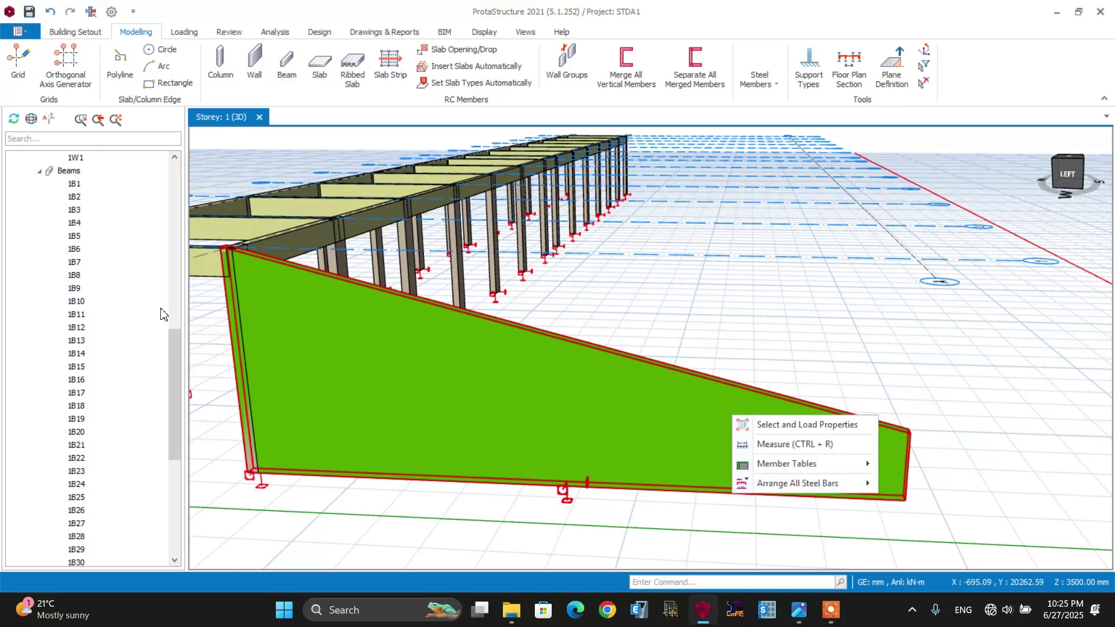
pyautogui.click(176, 340)
pyautogui.moveTo(175, 339); pyautogui.dragTo(176, 169)
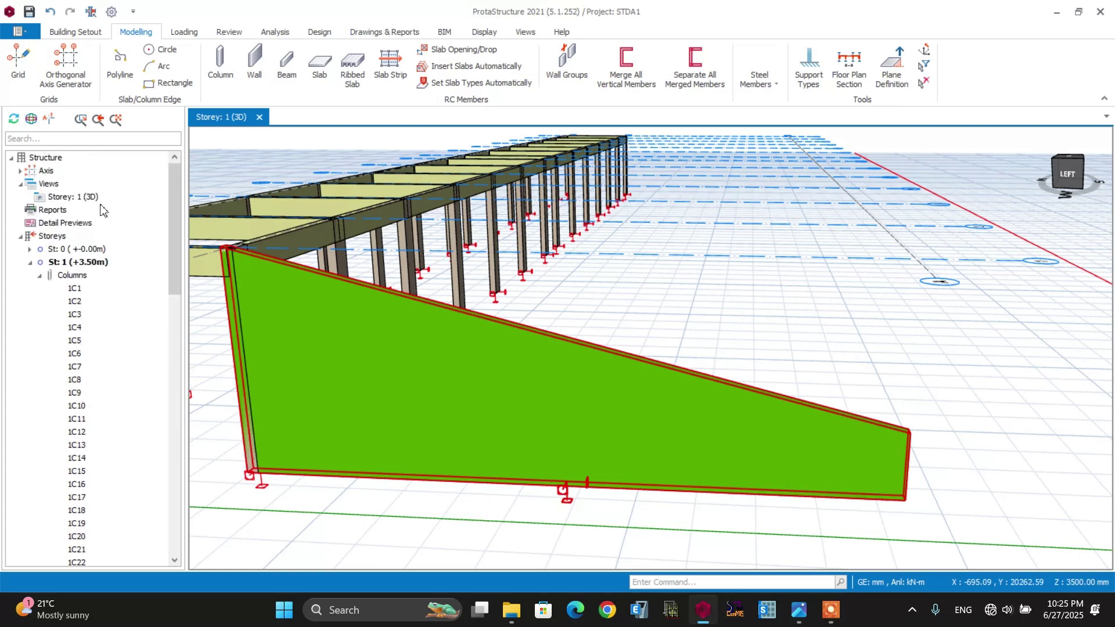
pyautogui.rightClick(87, 193)
pyautogui.click(119, 201)
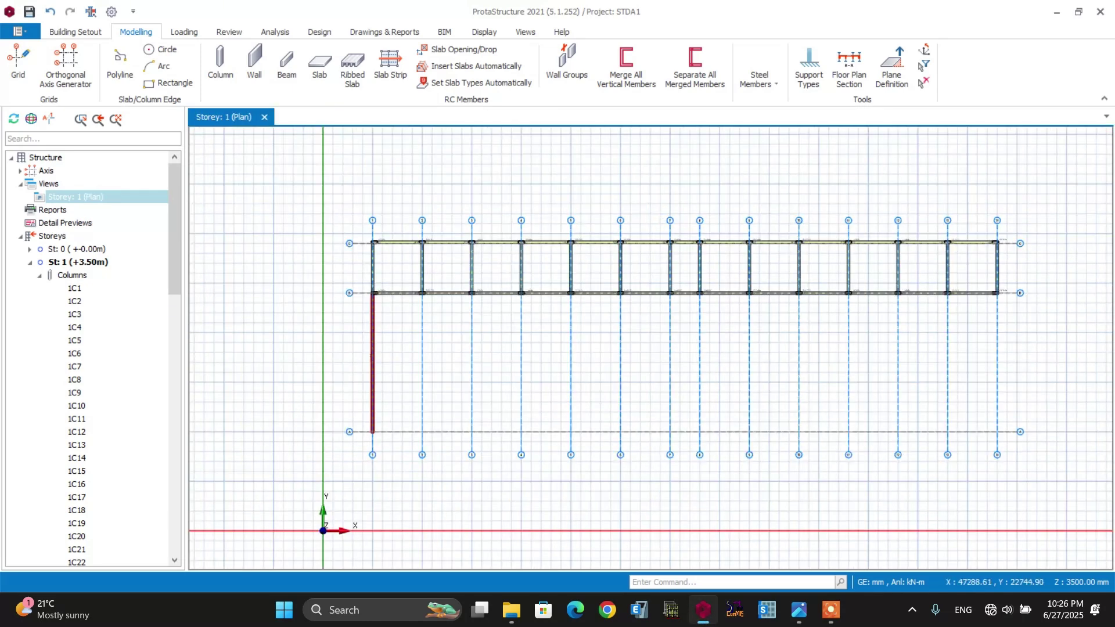
pyautogui.rightClick(307, 283)
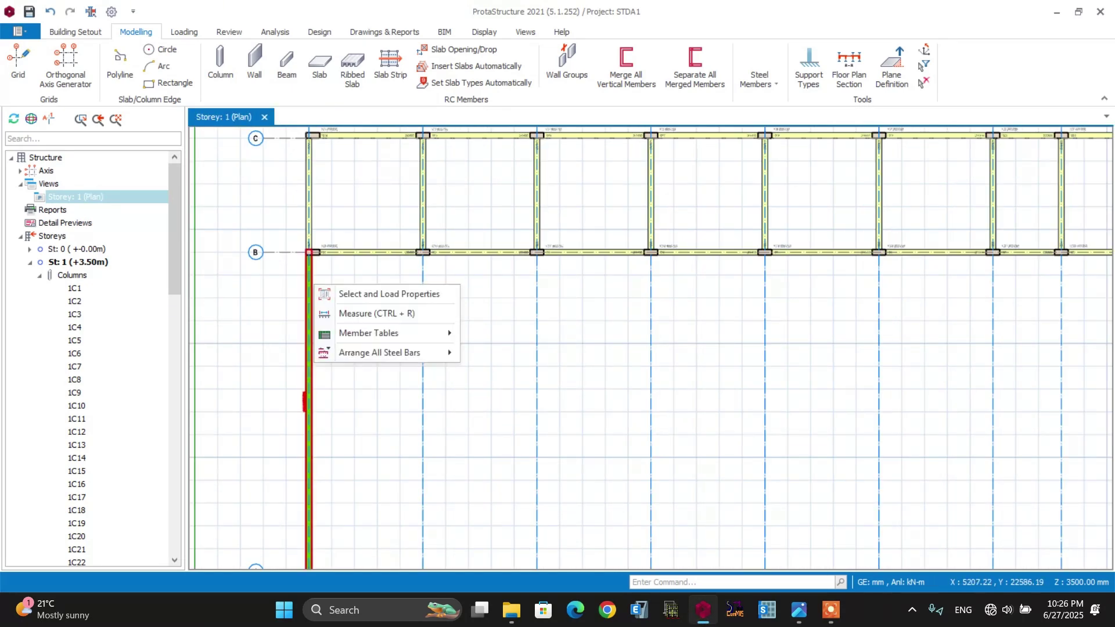
pyautogui.click(360, 293)
# Insert a matching 250 mm sloped wall on axis 7 from axis A to axis B.
pyautogui.scroll(-4, 569, 385)
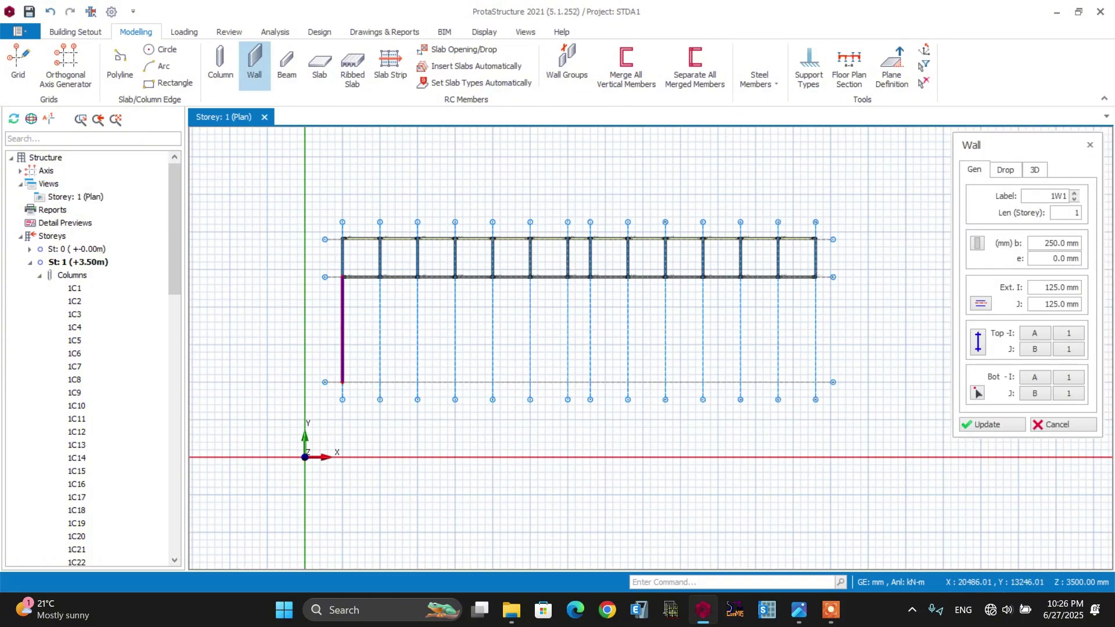
pyautogui.click(569, 385)
pyautogui.scroll(5, 568, 385)
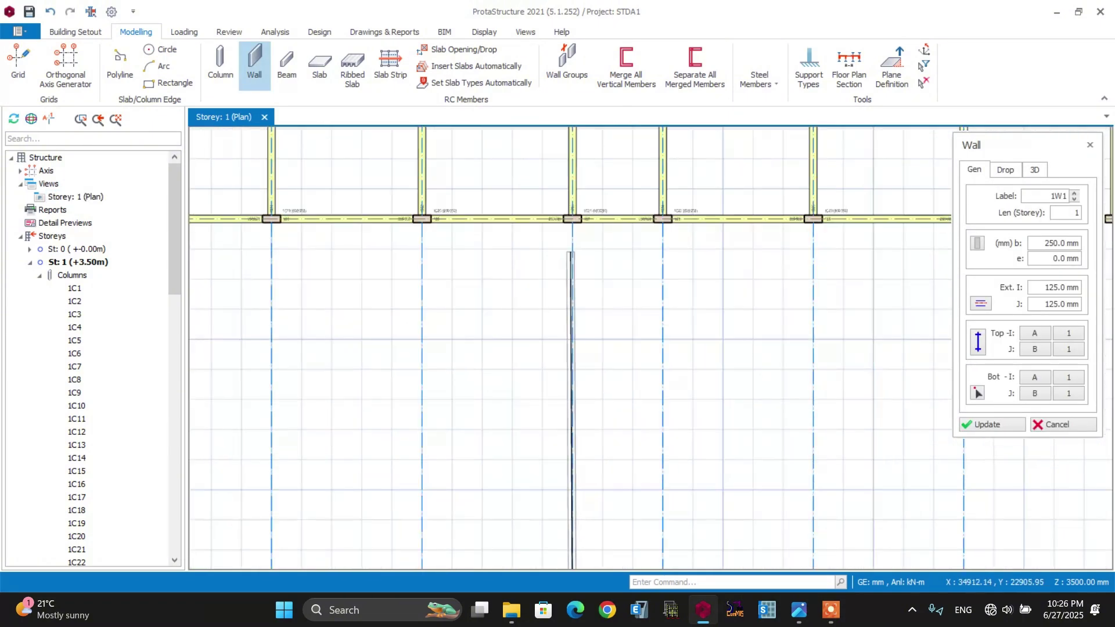
pyautogui.rightClick(575, 325)
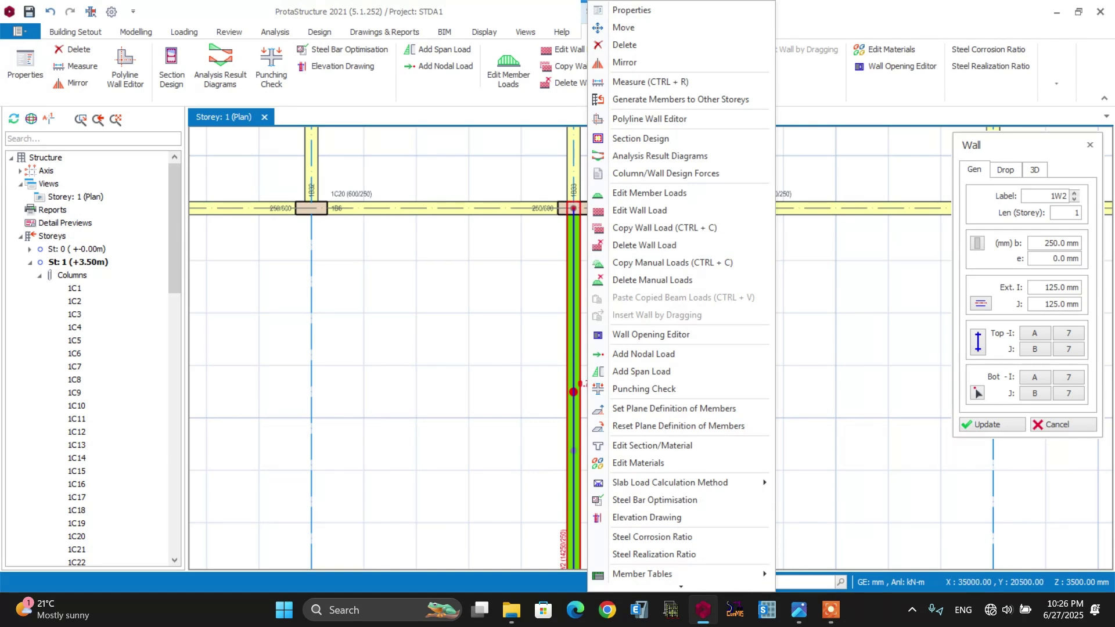
pyautogui.scroll(-5, 573, 389)
# Insert another 250 mm sloped wall on axis 8 from axis A to axis B.
pyautogui.scroll(3, 586, 492)
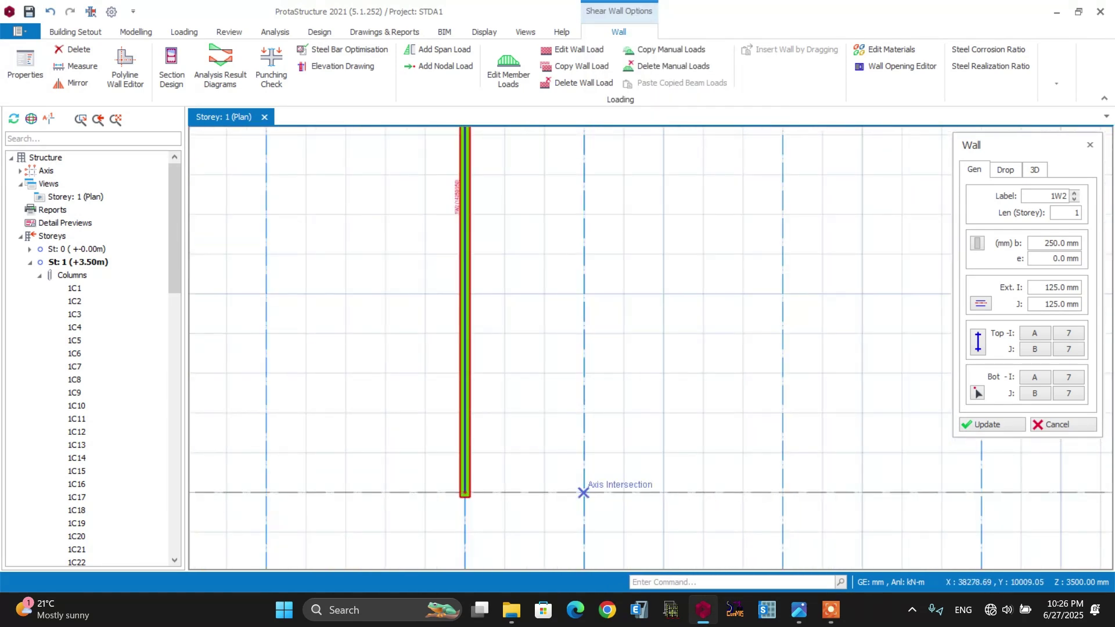
pyautogui.click(584, 493)
pyautogui.scroll(-4, 583, 492)
pyautogui.scroll(5, 573, 197)
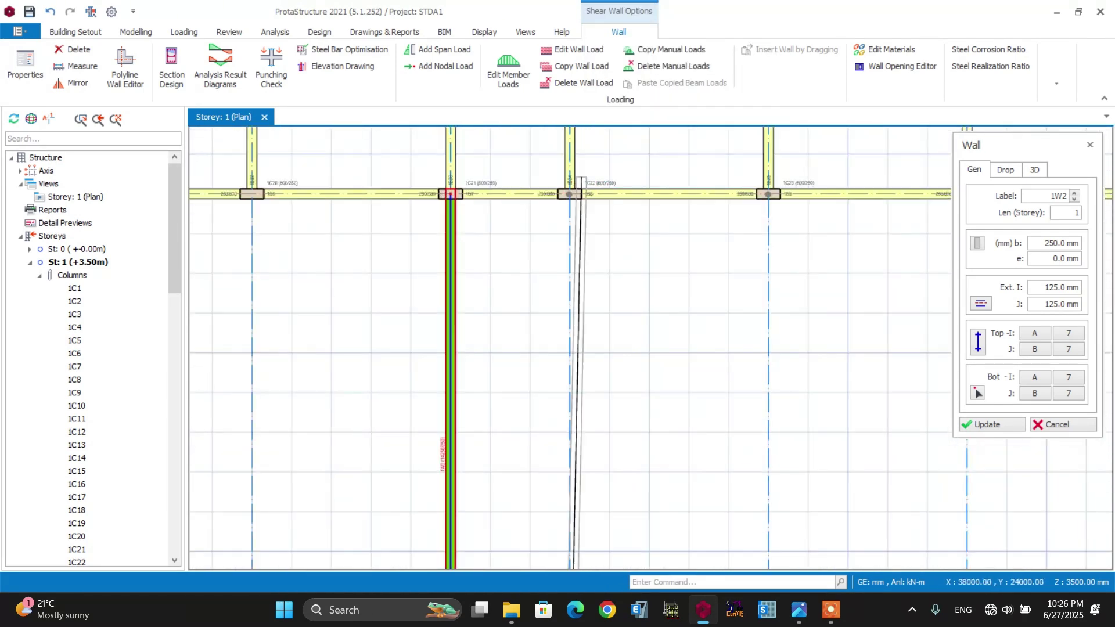
pyautogui.click(572, 196)
pyautogui.scroll(-5, 573, 196)
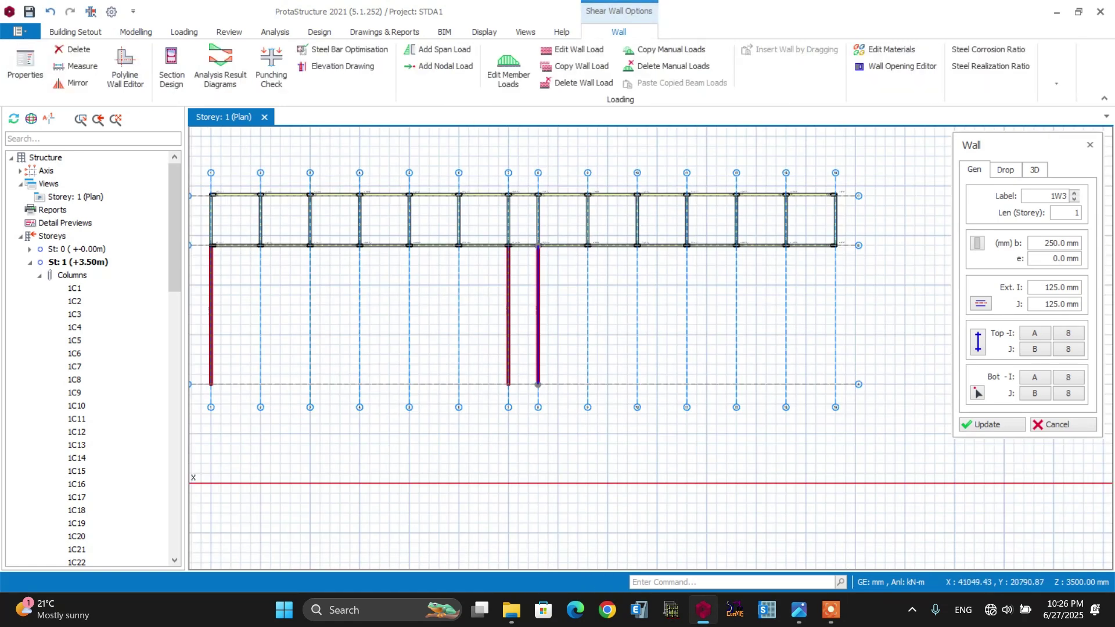
# Insert a 250 mm sloped wall on axis 14 from axis A to axis B and finish wall insertion.
pyautogui.scroll(3, 831, 386)
pyautogui.click(831, 388)
pyautogui.scroll(-3, 829, 372)
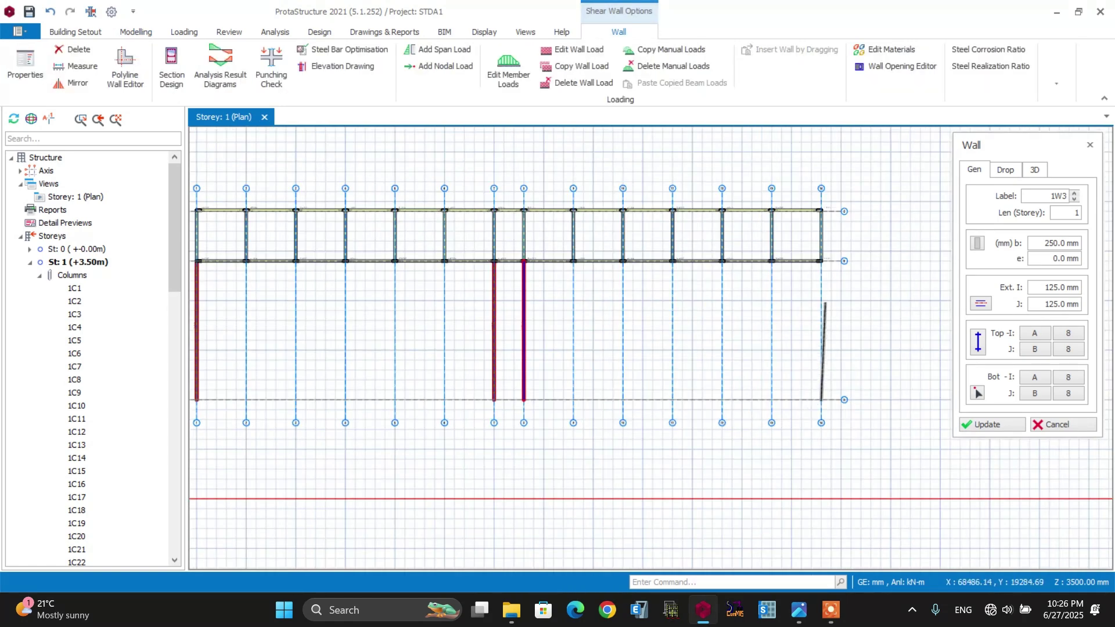
pyautogui.scroll(5, 826, 298)
pyautogui.scroll(4, 828, 257)
pyautogui.click(807, 270)
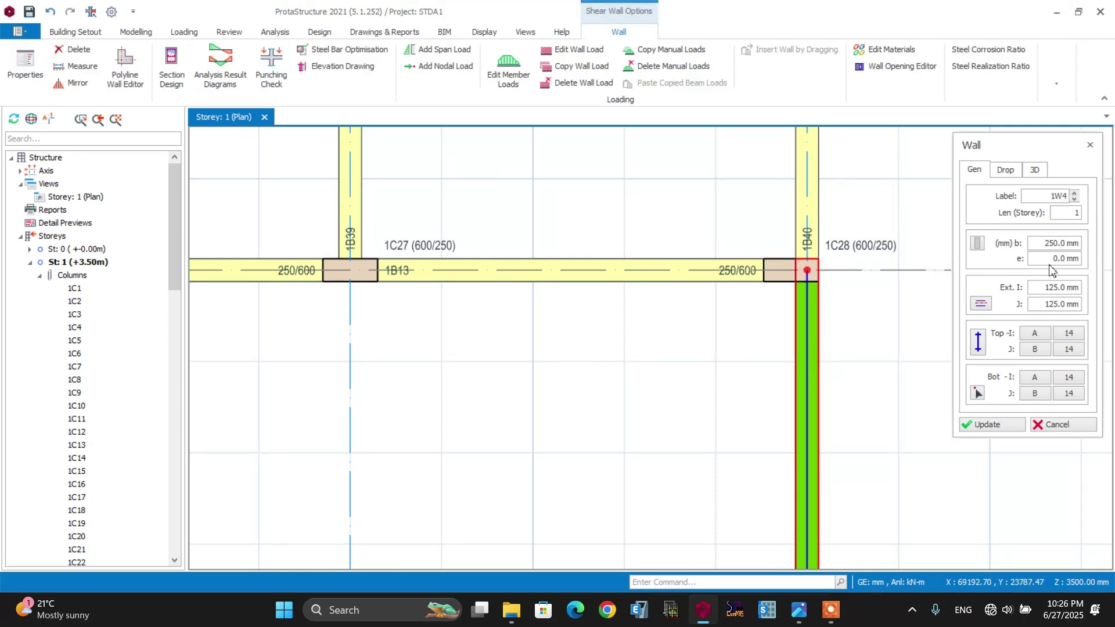
pyautogui.click(1089, 145)
pyautogui.scroll(-8, 749, 291)
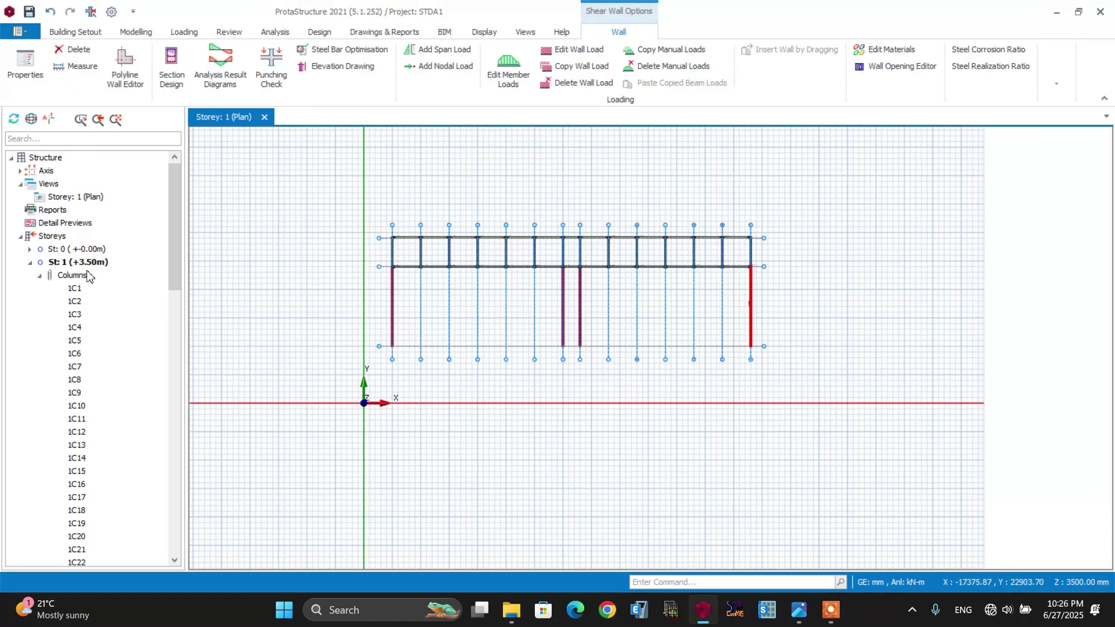
# Inspect the sloped walls on axes 1, 7, 8 and 14 in 3D and return storey 1 to plan view.
pyautogui.click(79, 198)
pyautogui.rightClick(86, 199)
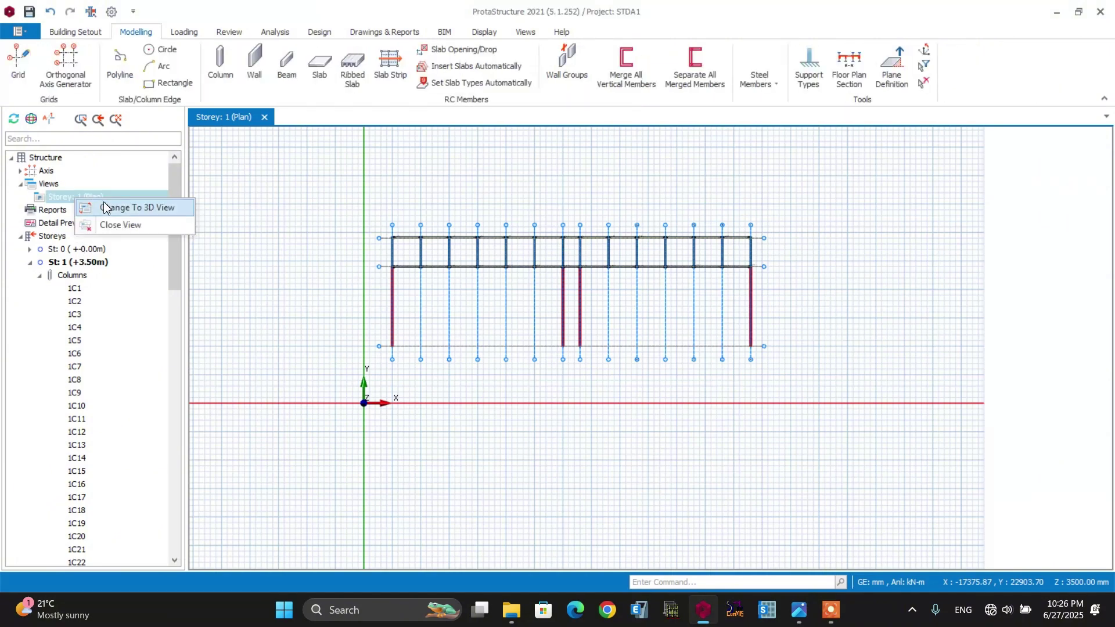
pyautogui.click(107, 208)
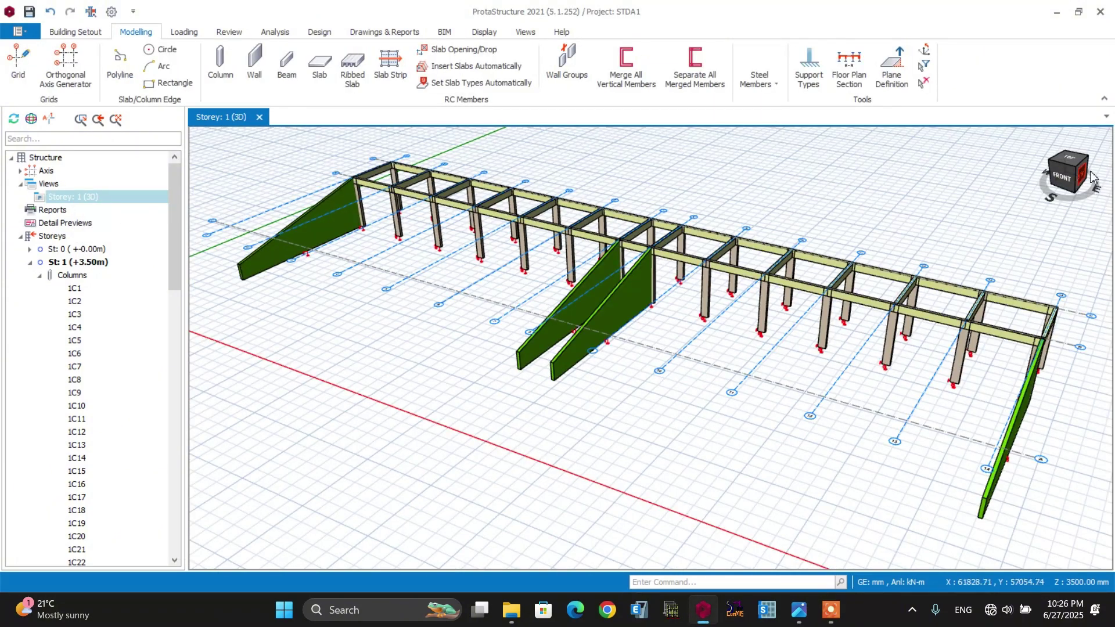
pyautogui.moveTo(1067, 180); pyautogui.dragTo(1112, 179)
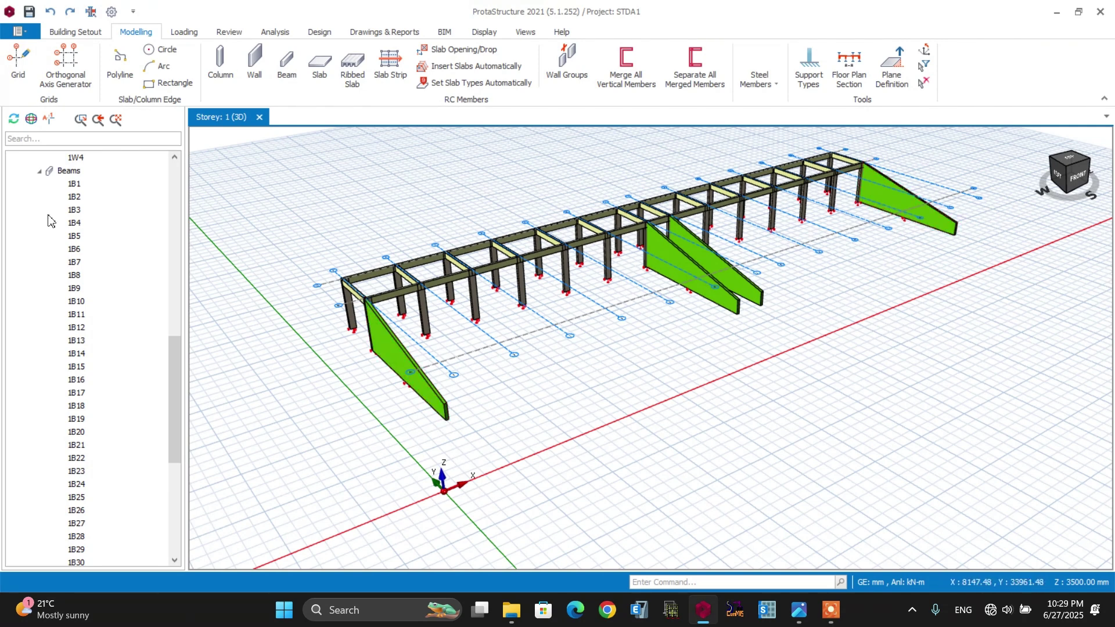
pyautogui.scroll(3, 134, 251)
pyautogui.scroll(10, 135, 251)
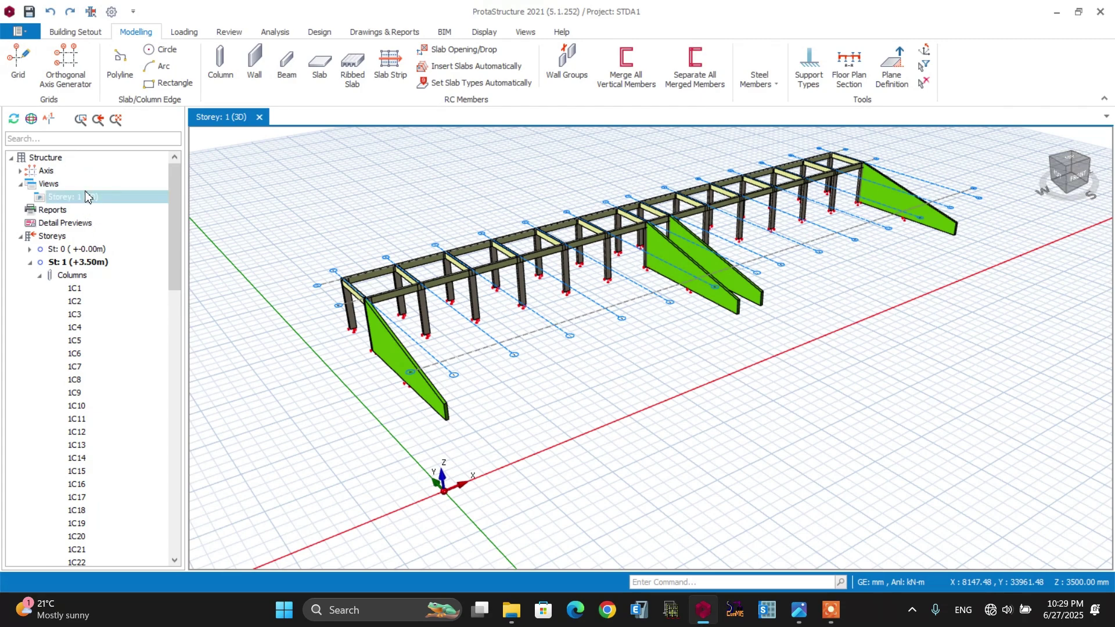
pyautogui.rightClick(87, 195)
pyautogui.click(97, 201)
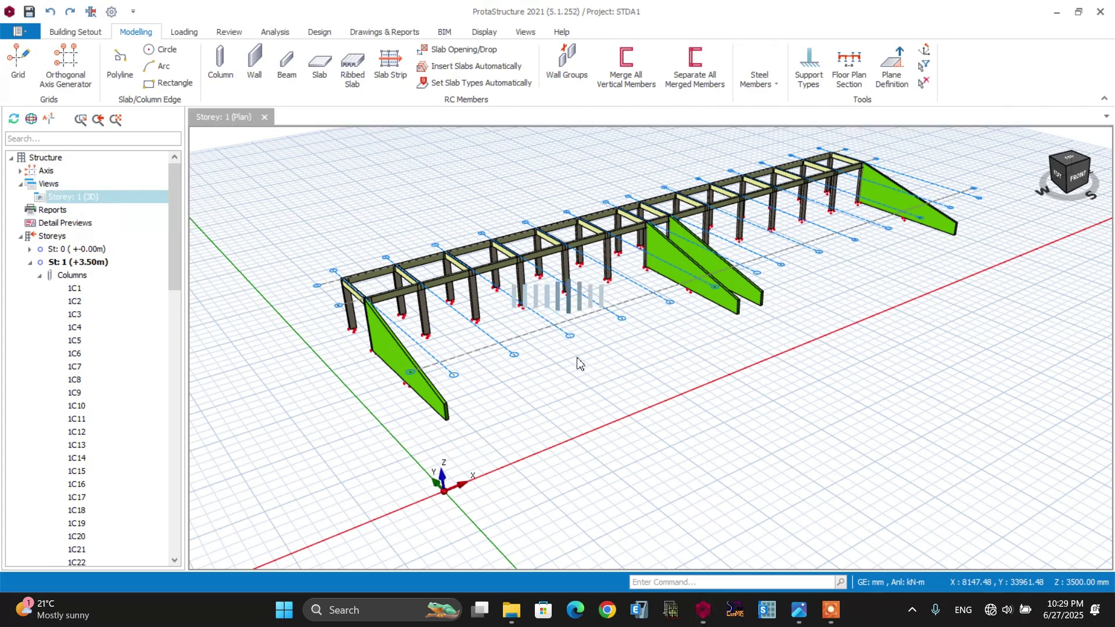
# Insert a low 250 mm wall on axis A from axis 1 to axis 14, with the J-end top offset set to -3500 mm.
pyautogui.click(255, 64)
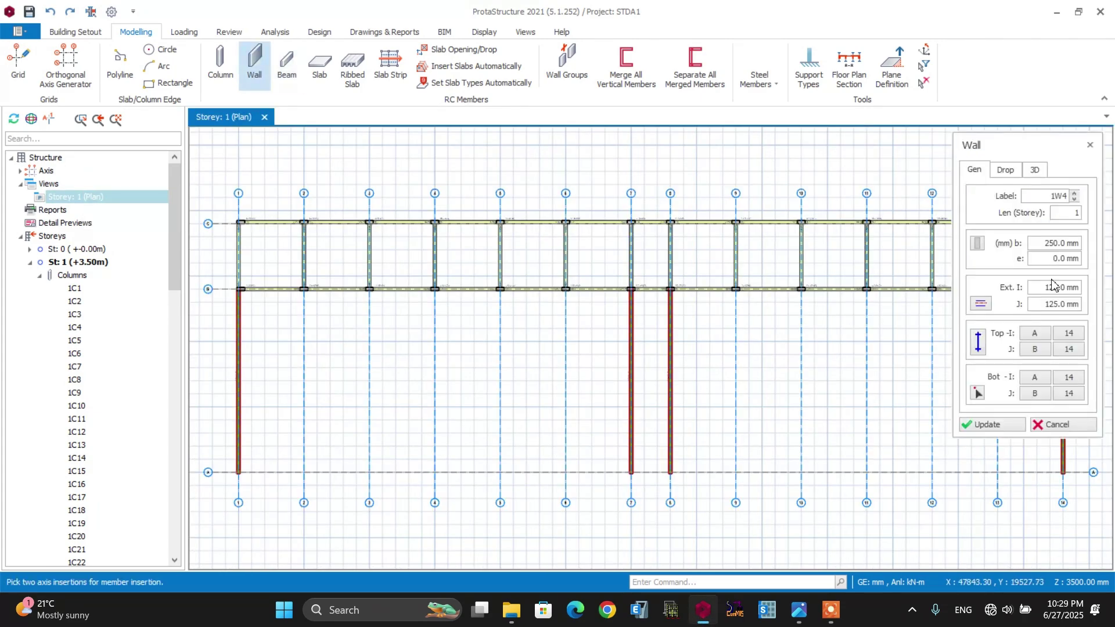
pyautogui.click(1039, 171)
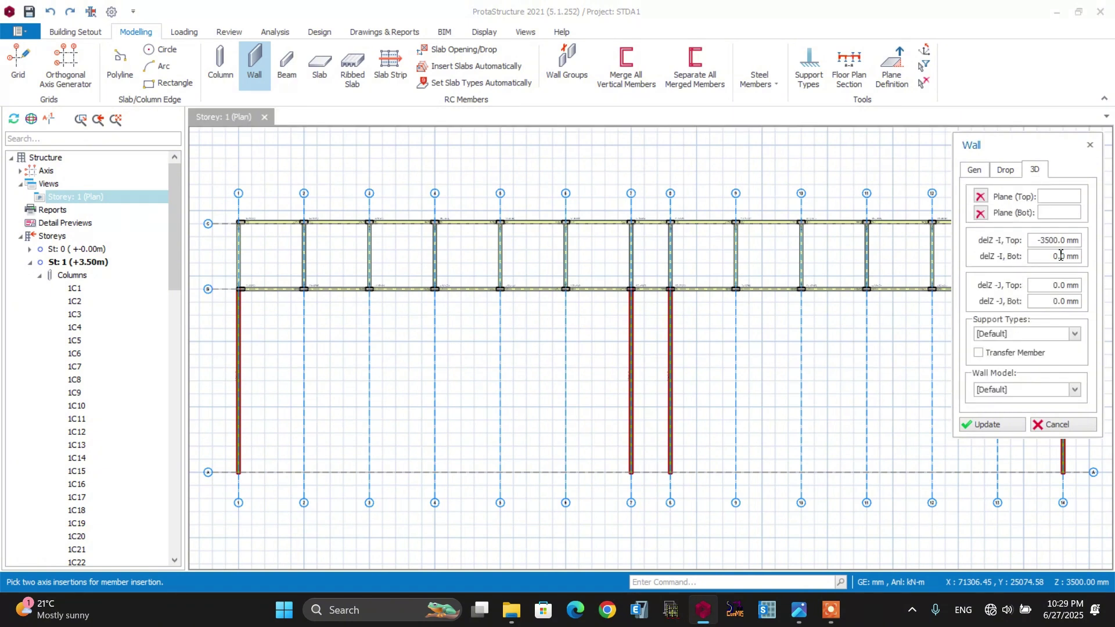
pyautogui.click(1060, 285)
pyautogui.click(990, 424)
pyautogui.scroll(-1, 265, 192)
pyautogui.scroll(5, 232, 449)
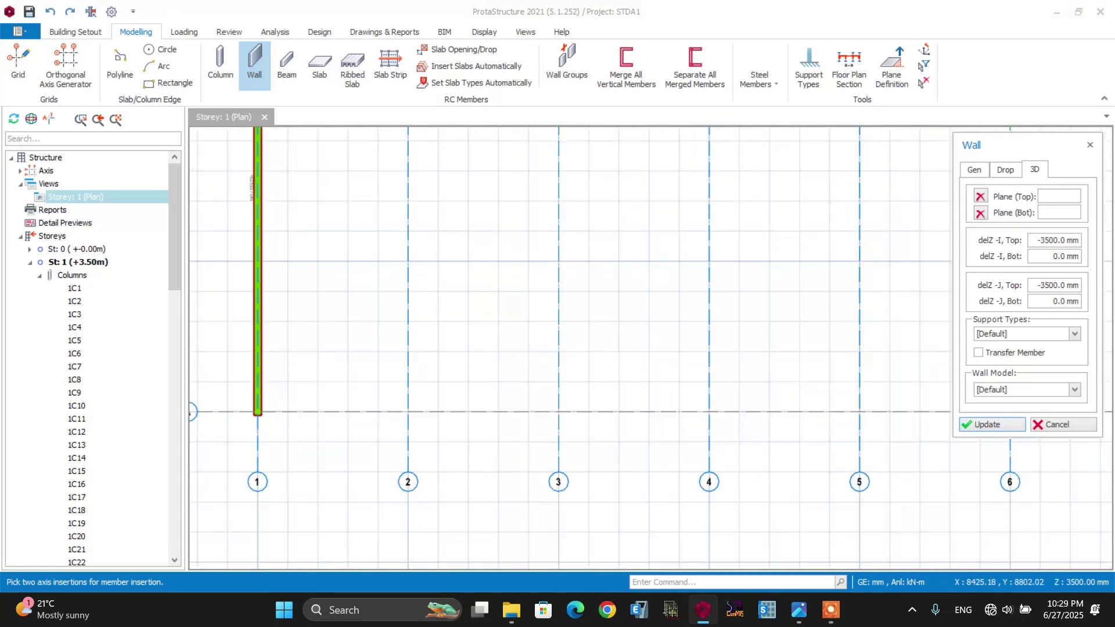
pyautogui.click(257, 413)
pyautogui.scroll(-3, 310, 428)
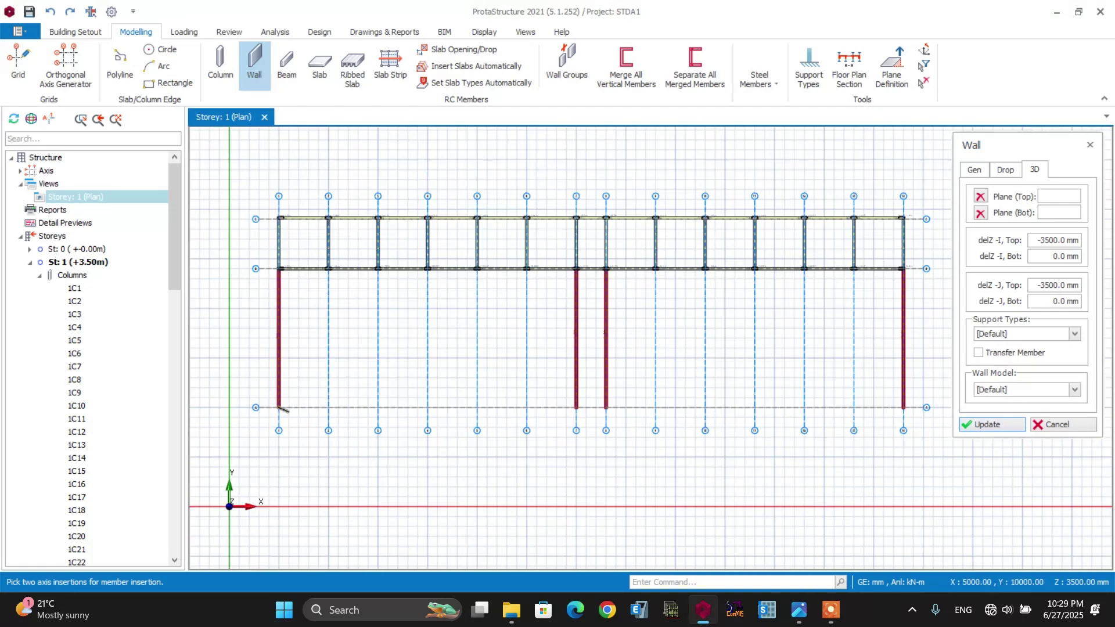
pyautogui.scroll(4, 631, 428)
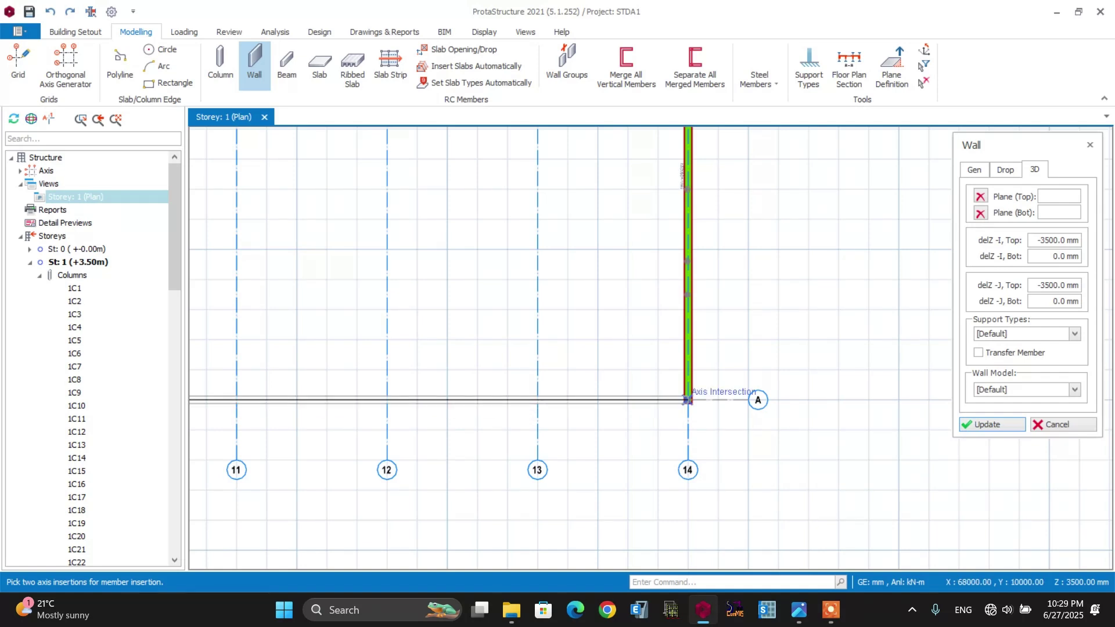
pyautogui.click(656, 415)
pyautogui.click(1064, 425)
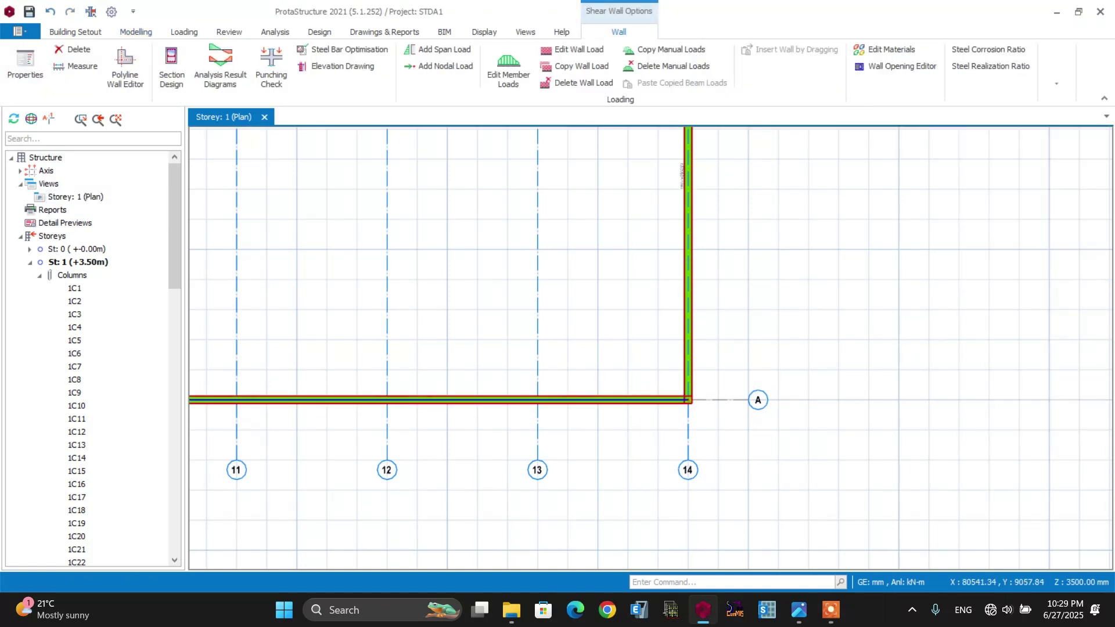
# Show storey 1 in 3D to check the low front wall along axis A.
pyautogui.scroll(-4, 836, 381)
pyautogui.rightClick(90, 198)
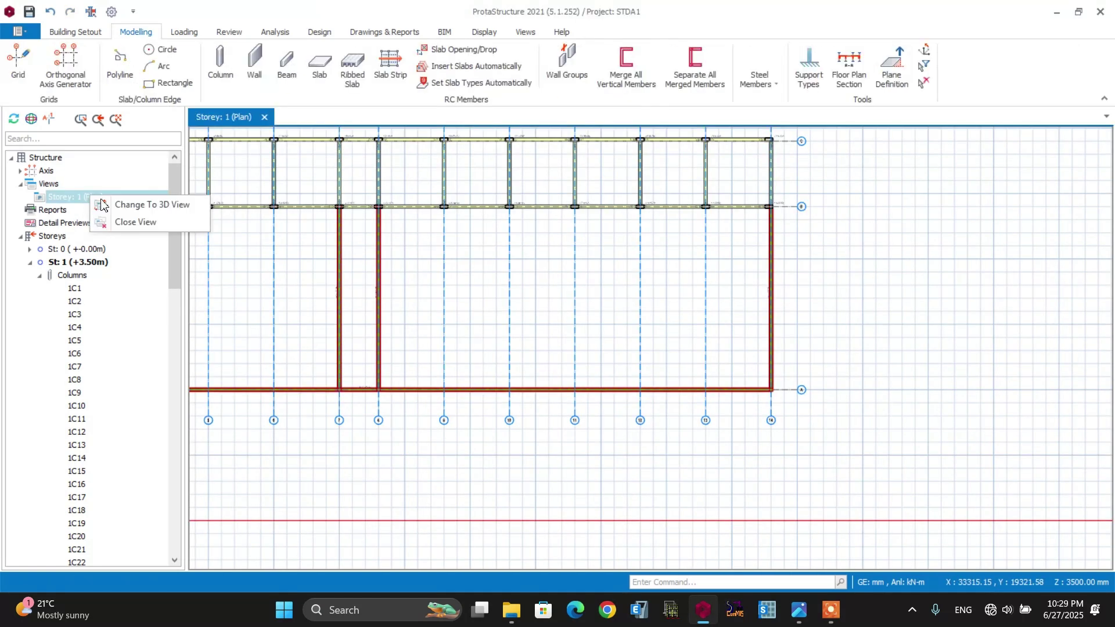
pyautogui.click(123, 207)
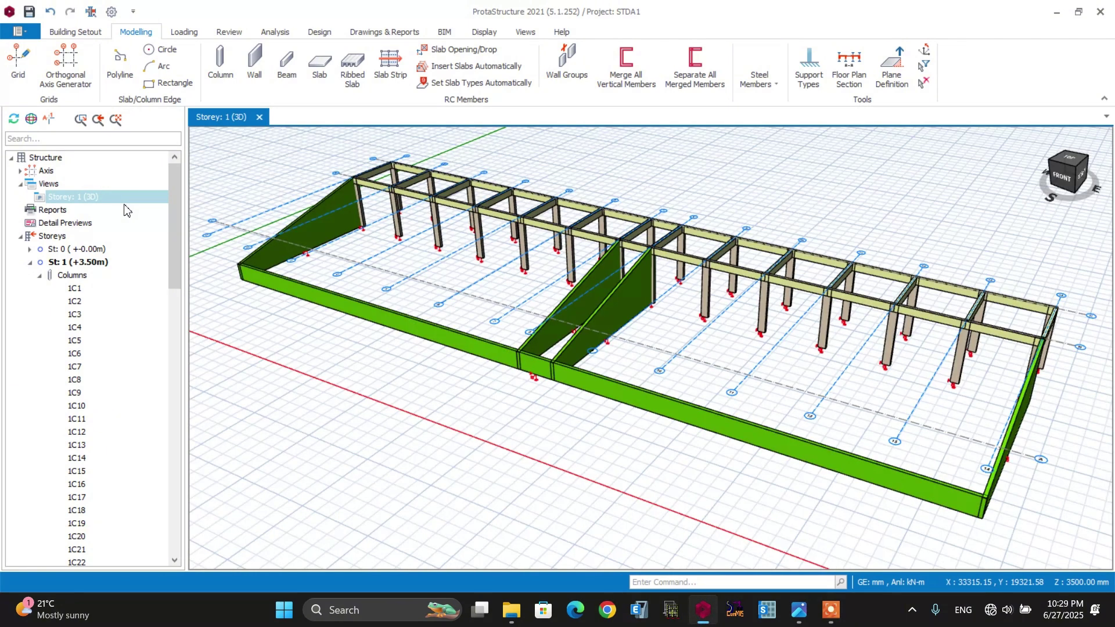